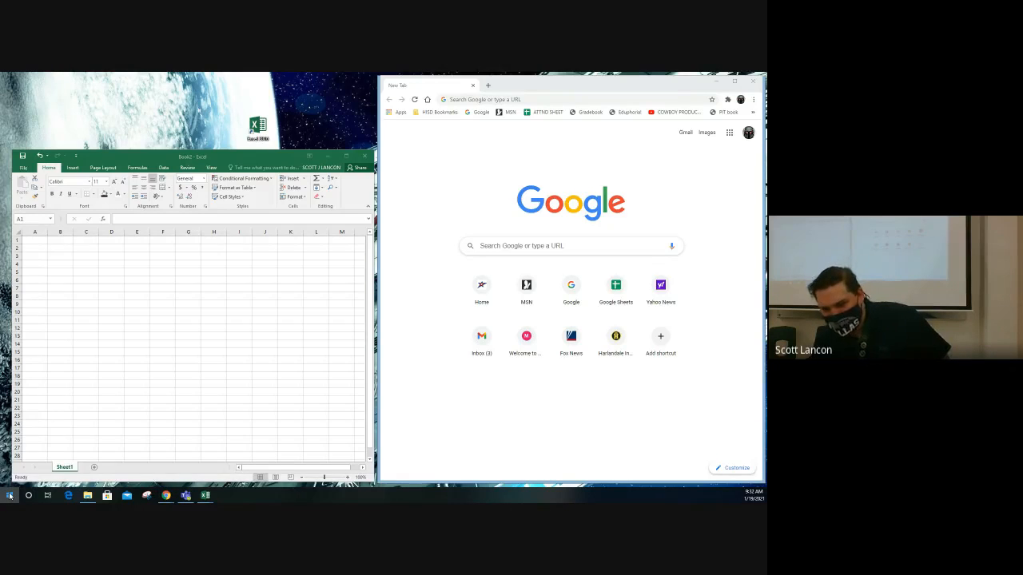
- Look up Excel 2016 in the list of installed apps
click(10, 497)
scroll(55, 408, down, 10)
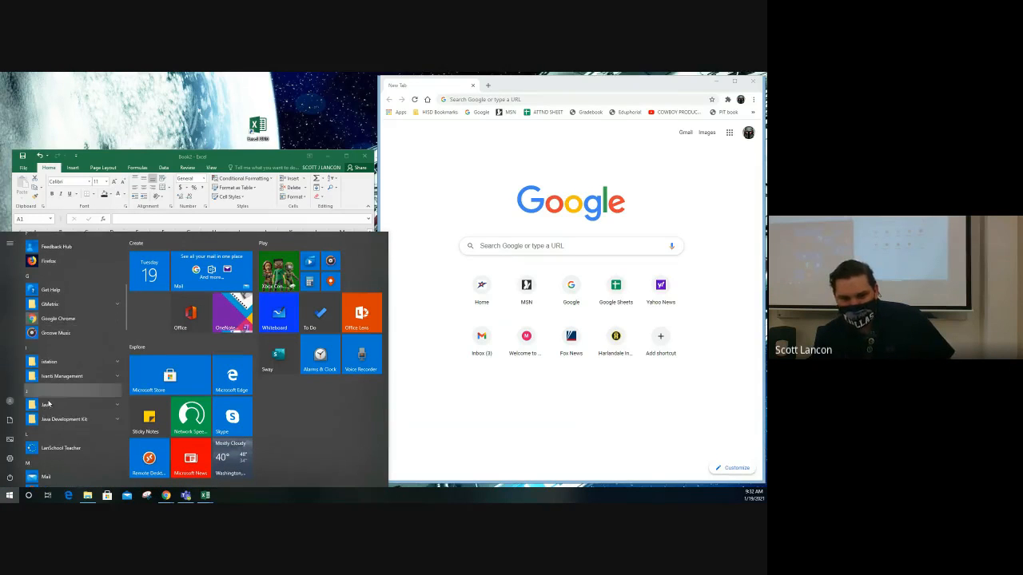
scroll(59, 423, down, 2)
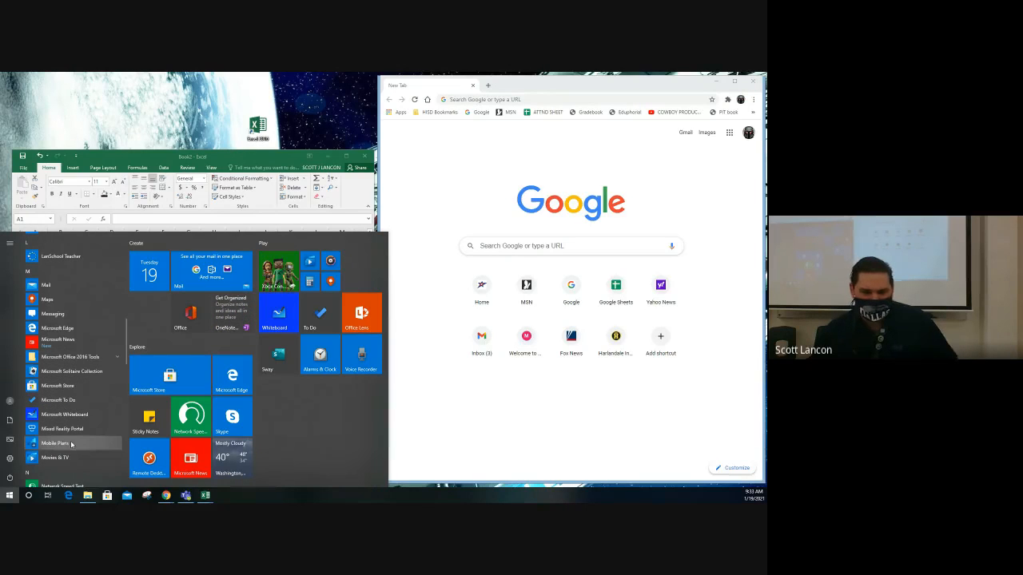
scroll(70, 433, up, 8)
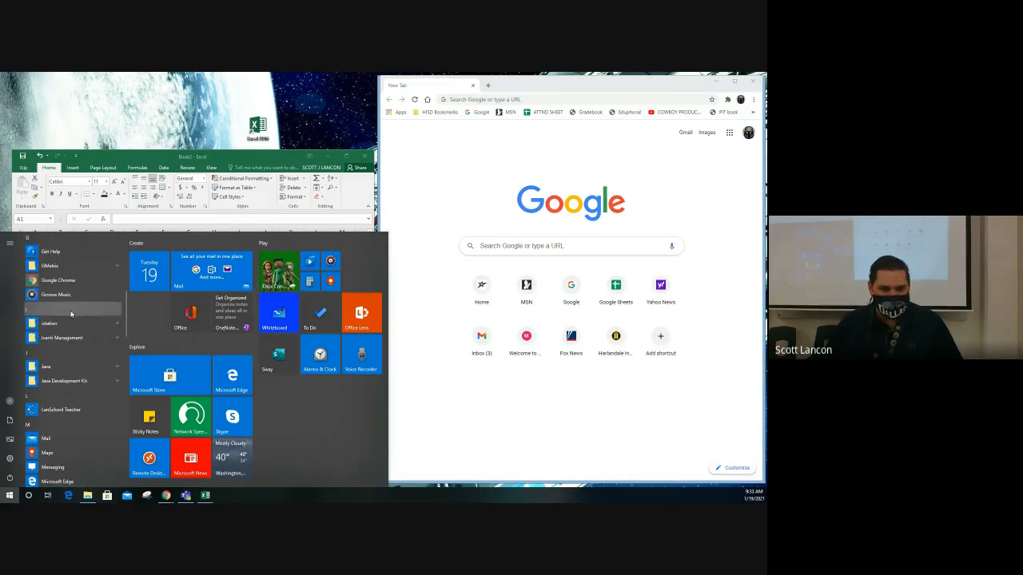
scroll(69, 314, up, 1)
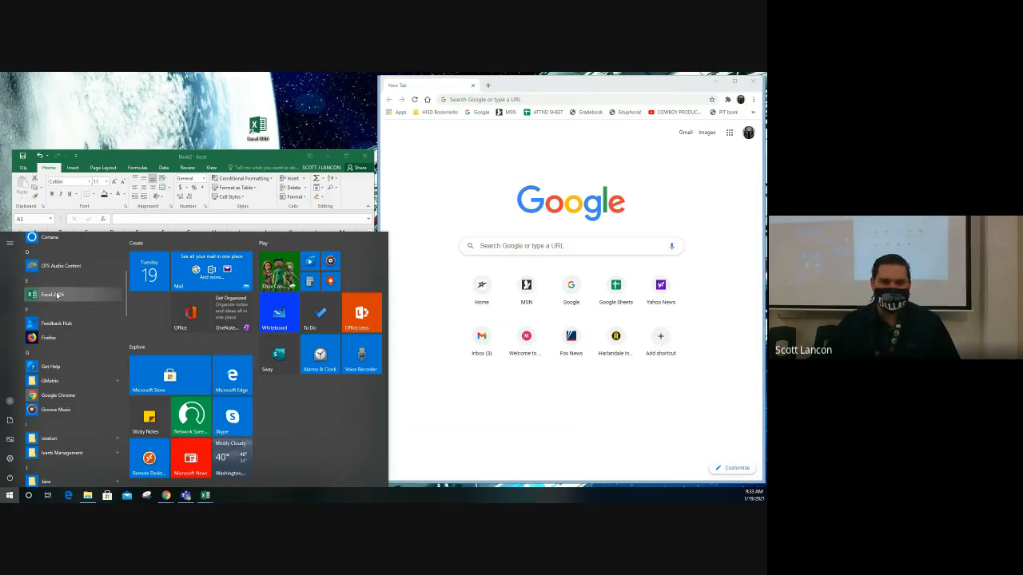
click(169, 112)
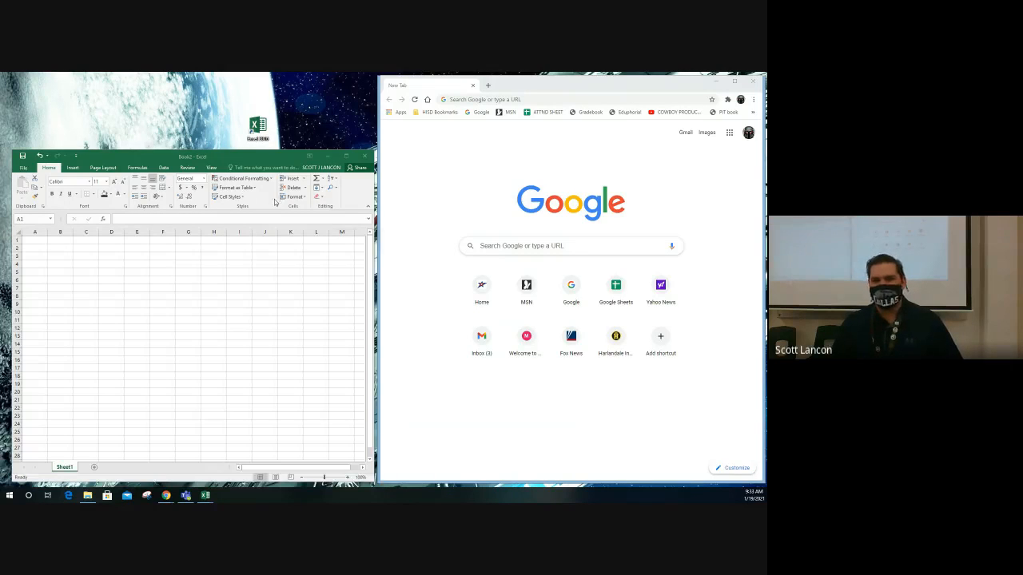
- View the blank workbook option among Excel's new-workbook templates
click(23, 169)
click(29, 202)
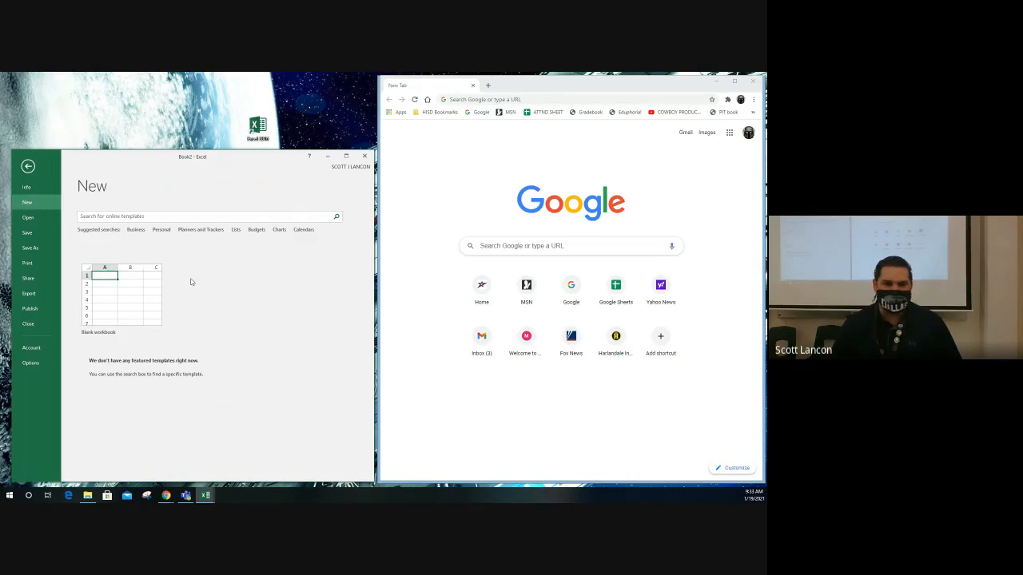
click(119, 305)
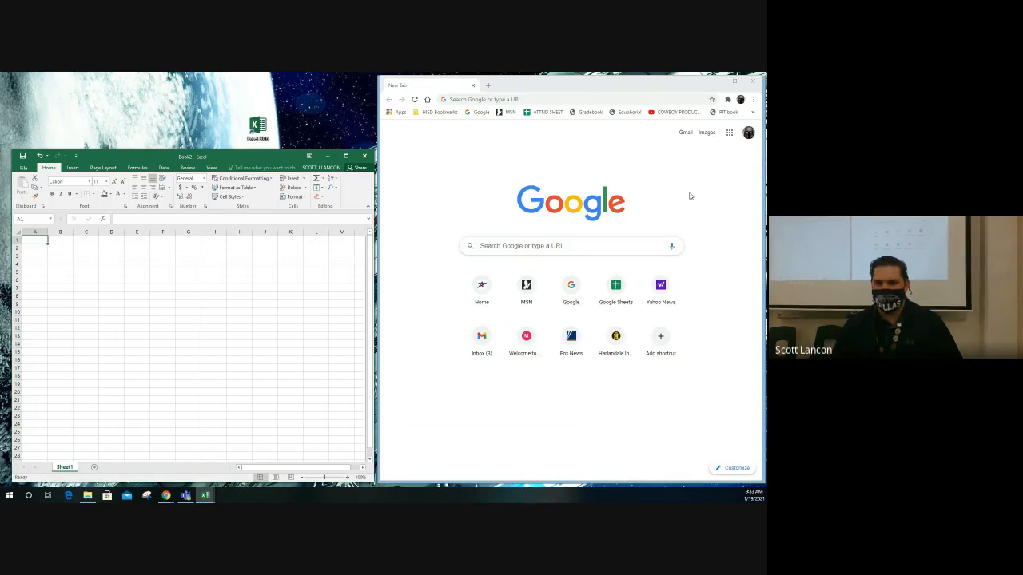
- Switch to Chrome, open Google Sheets from the Google apps, and create a blank spreadsheet
click(728, 135)
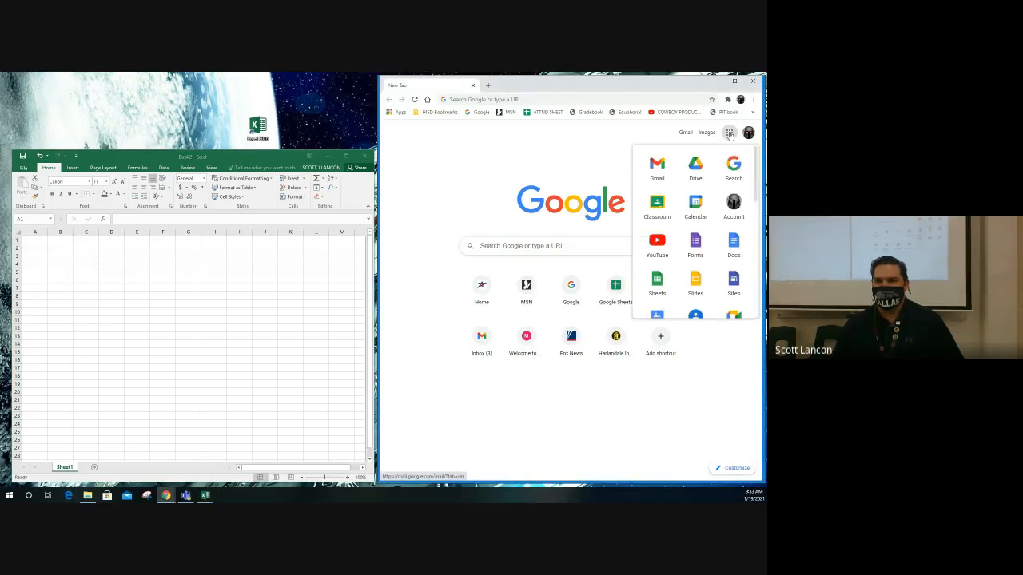
click(654, 288)
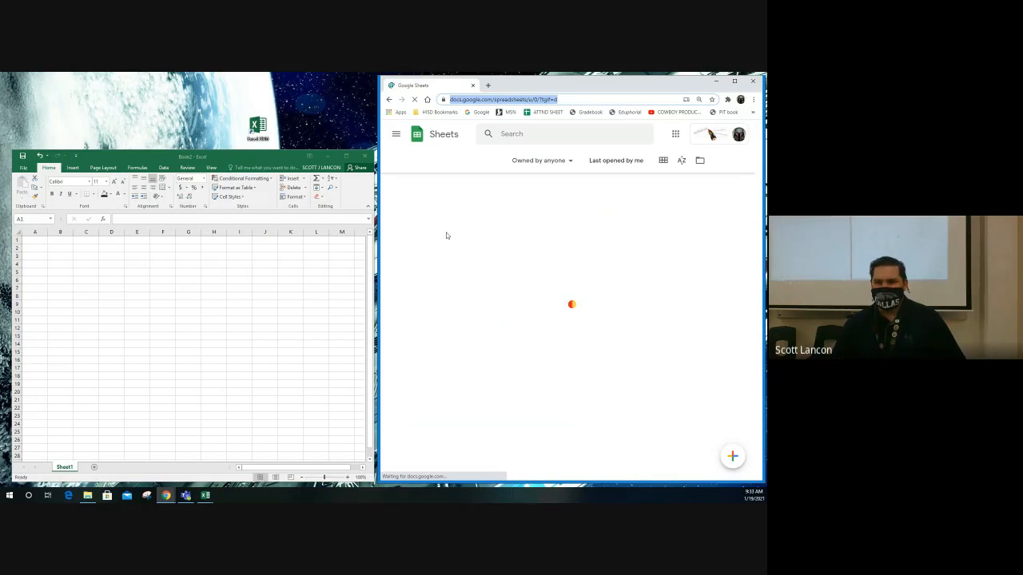
click(732, 458)
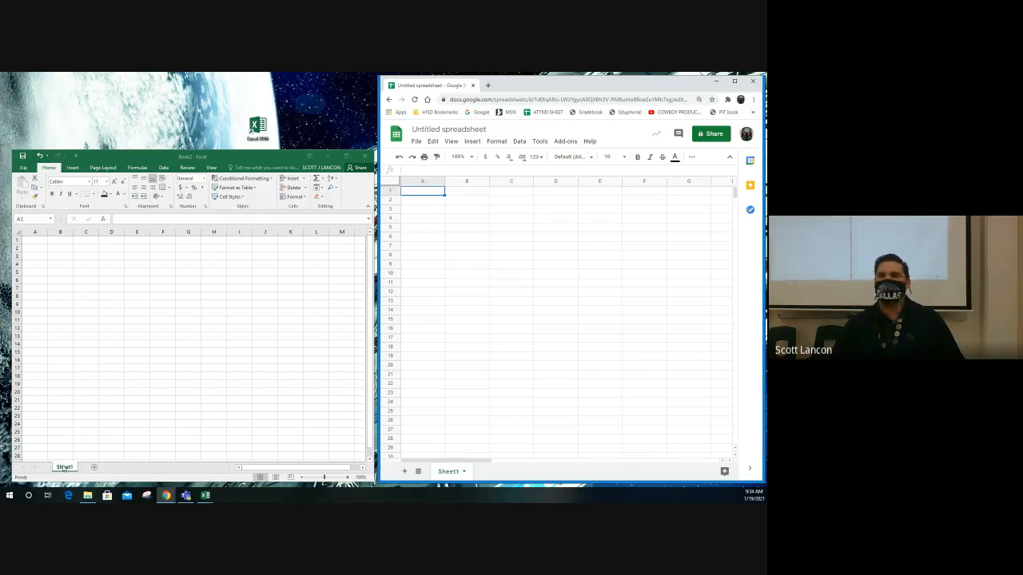
- Examine the cell grid and far columns of the Excel worksheet, and the cell grid of the Google Sheets spreadsheet
click(85, 247)
drag(60, 256, 302, 409)
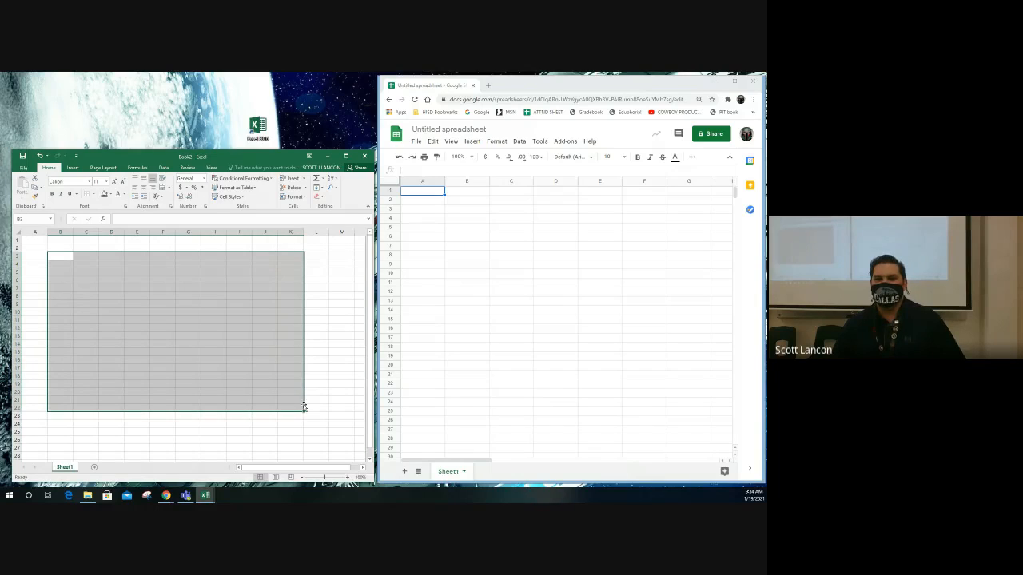
click(363, 469)
drag(363, 469, 362, 469)
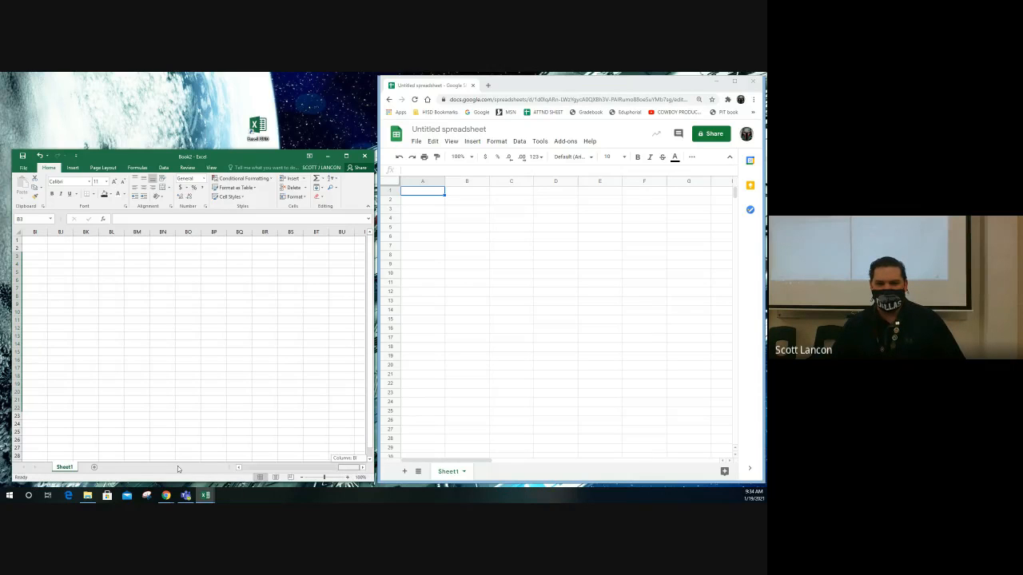
drag(351, 468, 271, 469)
drag(112, 256, 278, 409)
drag(422, 237, 626, 378)
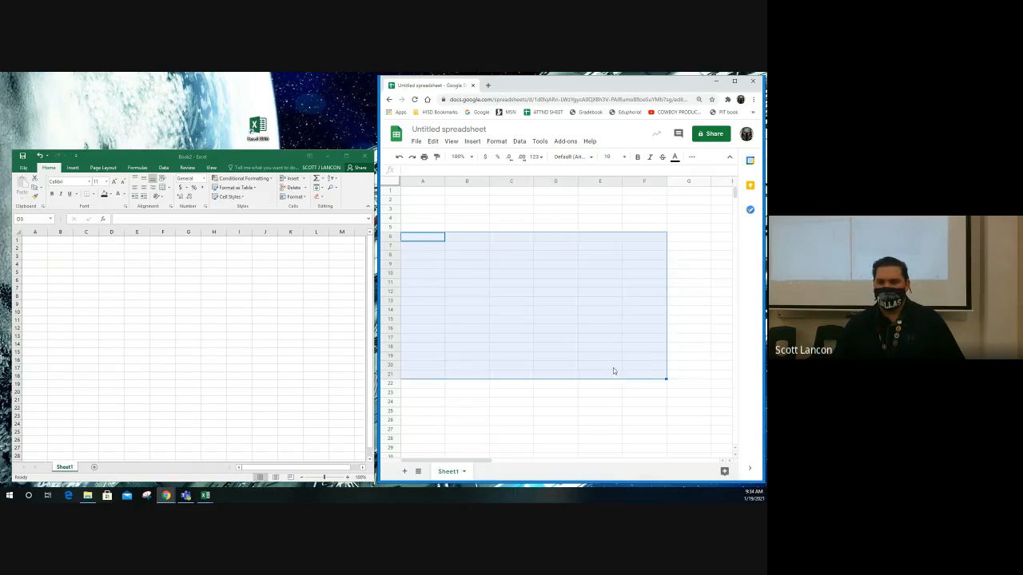
drag(477, 201, 685, 387)
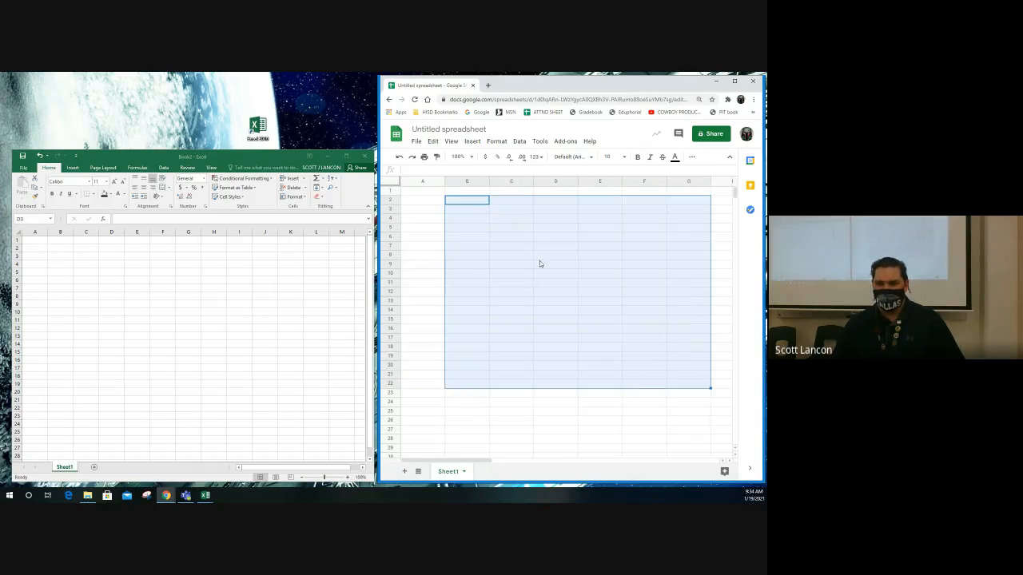
- Add two new worksheets to the Excel workbook and two to the Google Sheets spreadsheet
click(59, 271)
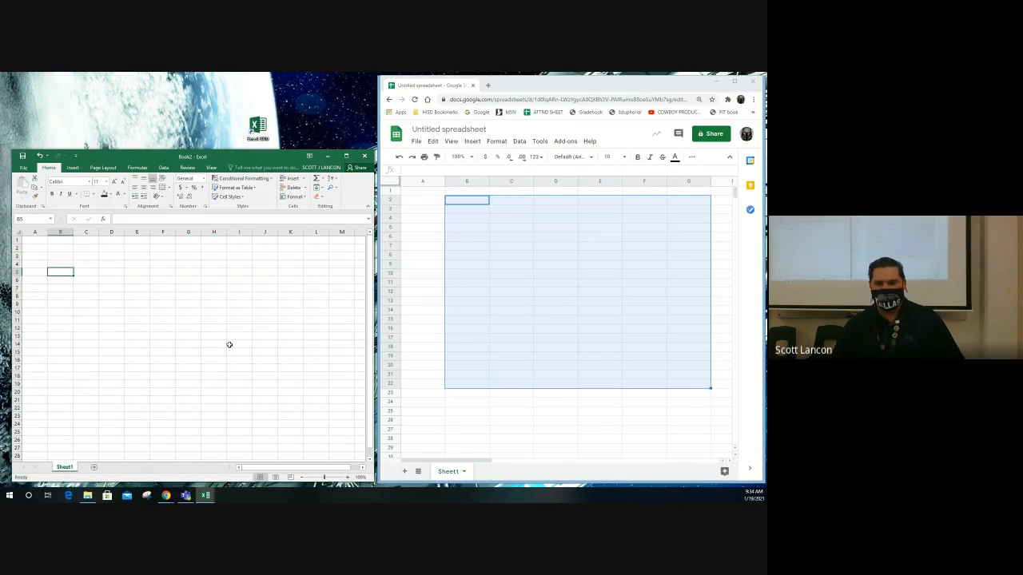
click(94, 469)
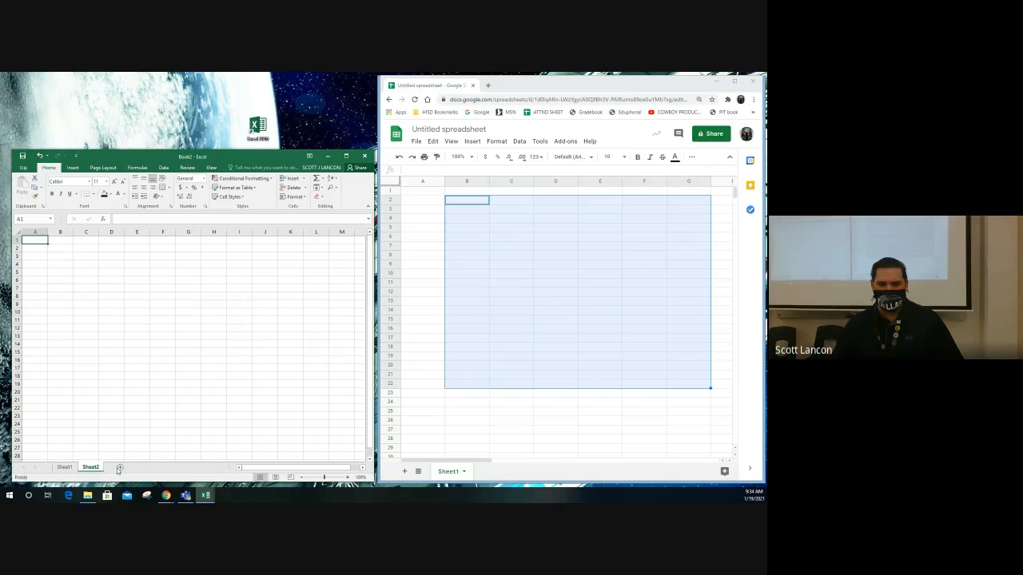
click(120, 469)
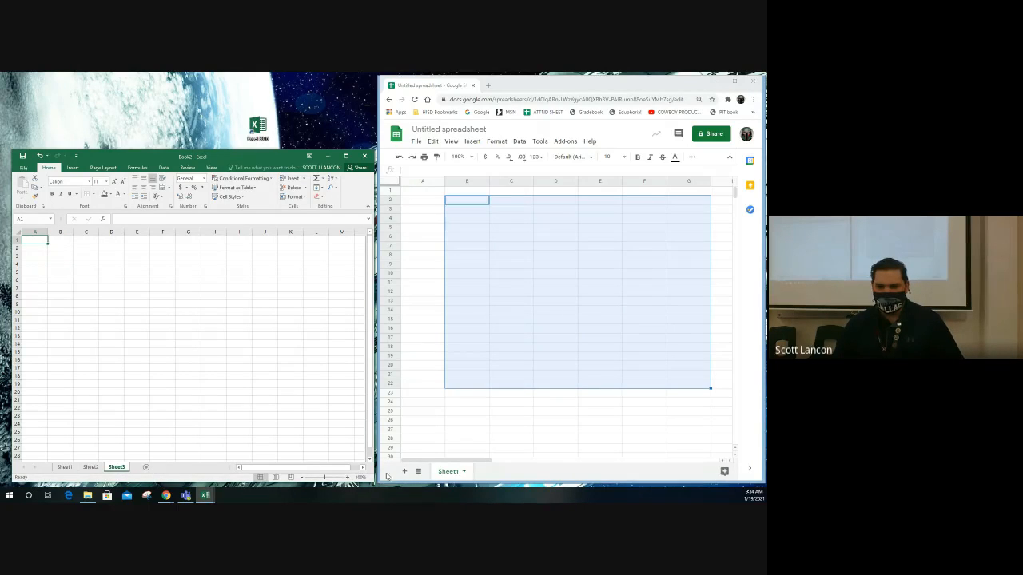
click(405, 472)
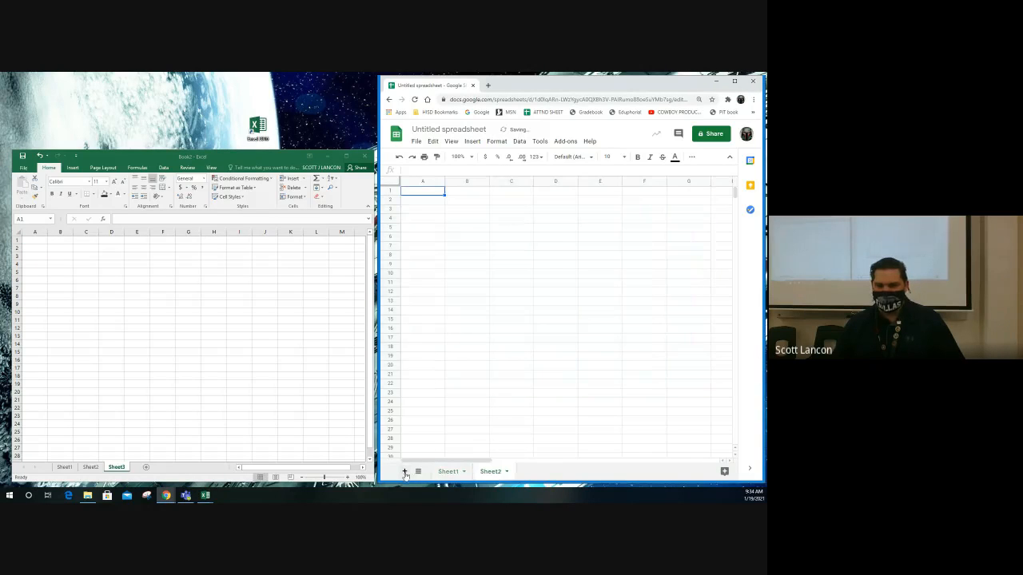
click(404, 472)
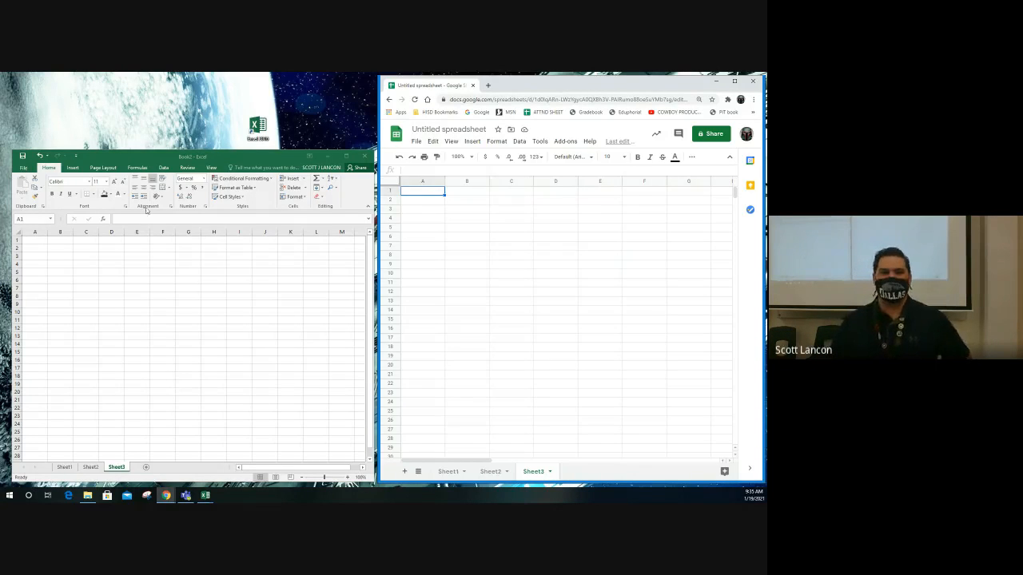
- Switch to the Excel workbook and go through Sheet1 and Sheet2, ending on Sheet3
click(217, 156)
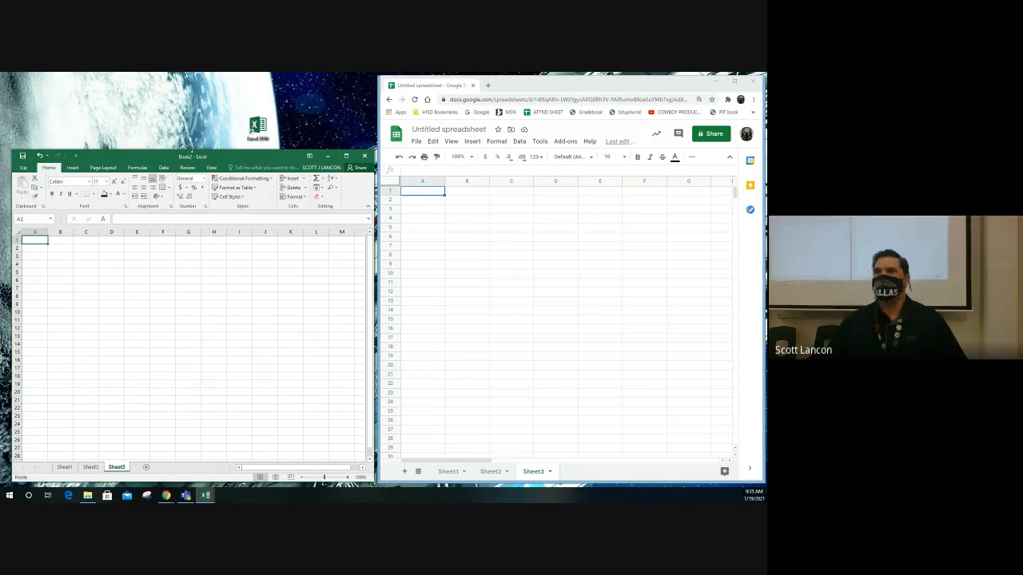
click(163, 304)
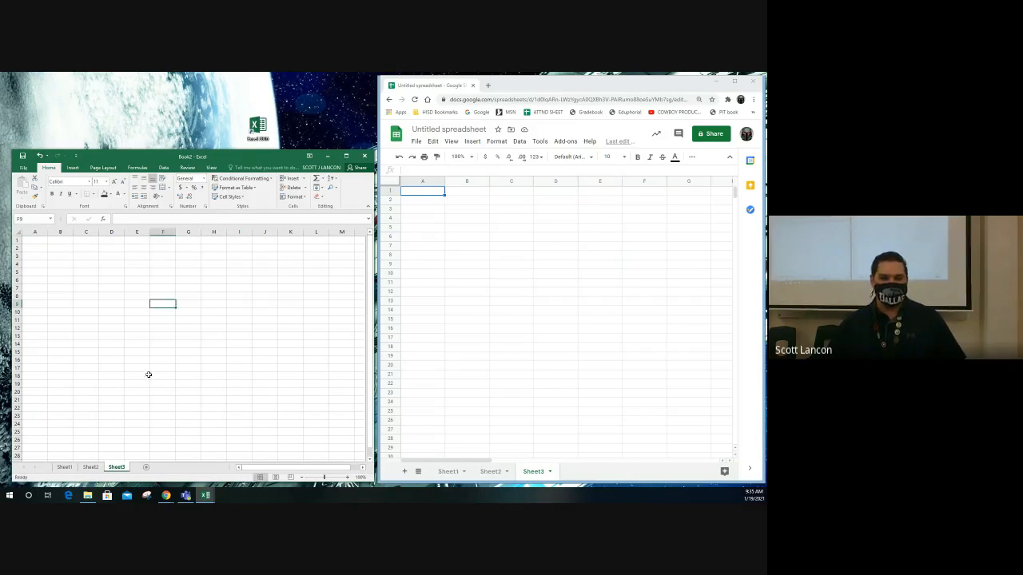
click(73, 468)
click(90, 468)
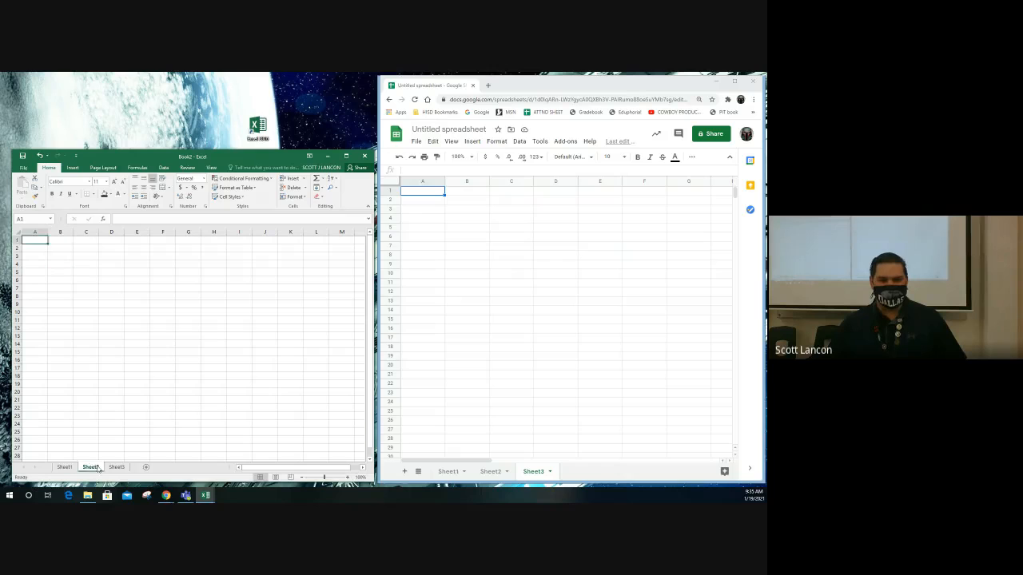
click(116, 468)
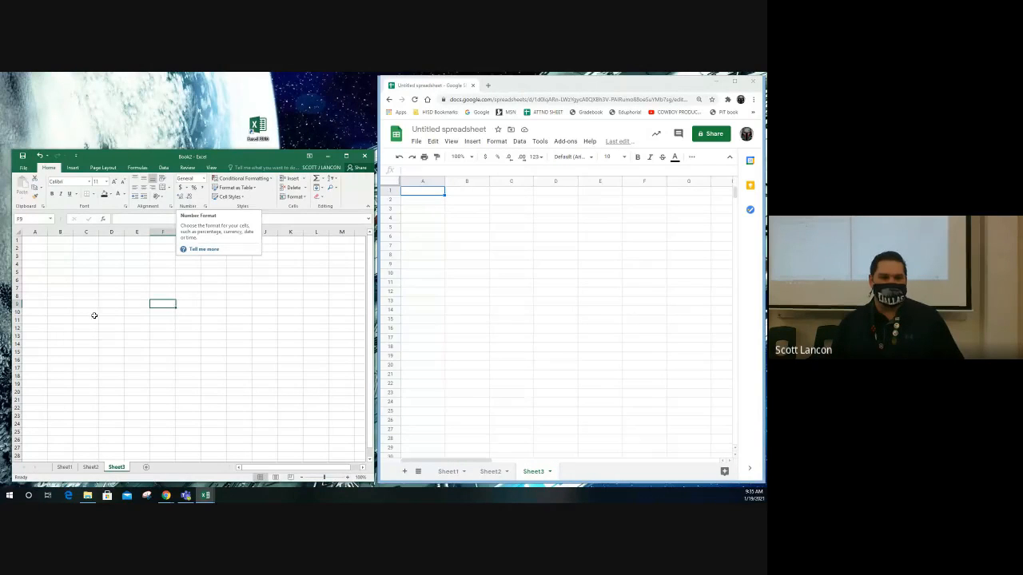
- Enter the headings Pets, Dogs, Cats, Birds and Total in cells B3 to F3 of Excel's Sheet3
click(72, 270)
click(70, 256)
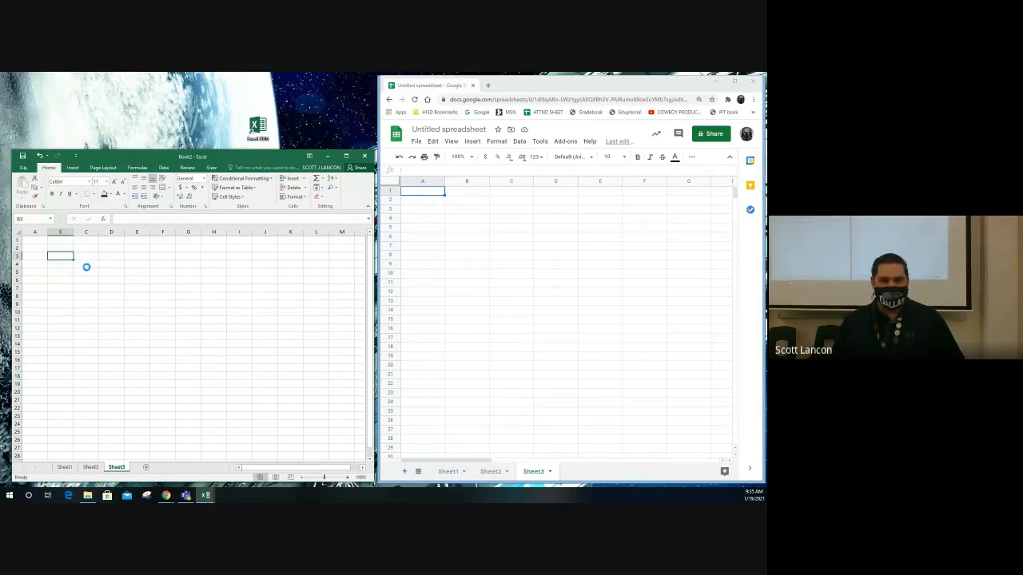
ctrl+scroll(85, 264, up, 7)
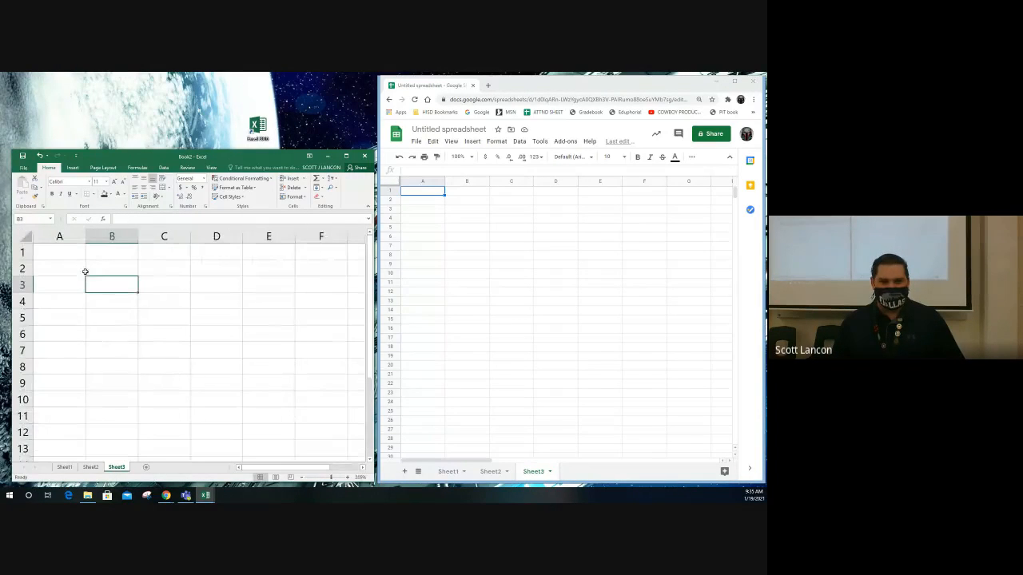
text(Pets)
click(142, 285)
text(Dogs)
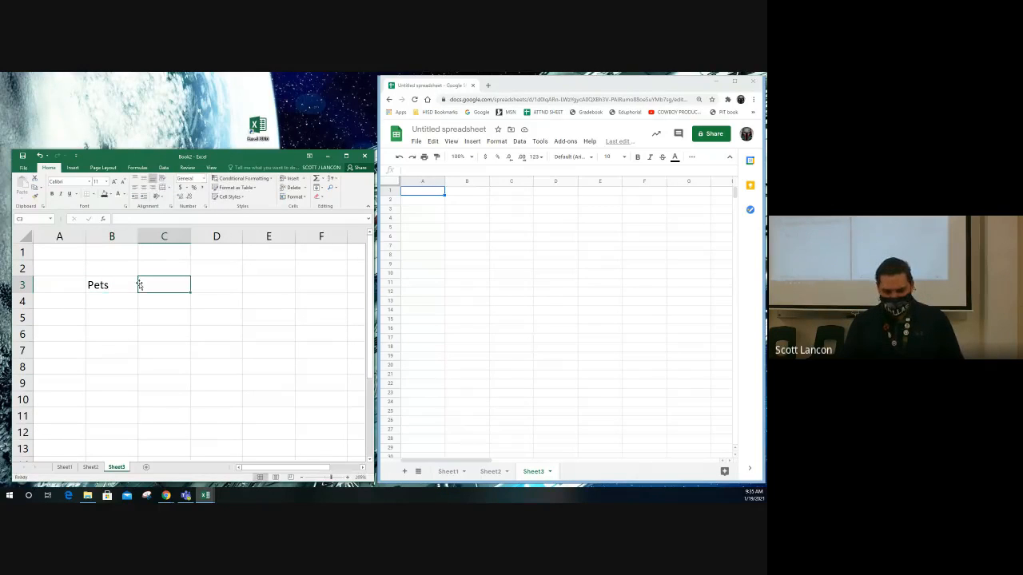
key(Tab)
text(Cats)
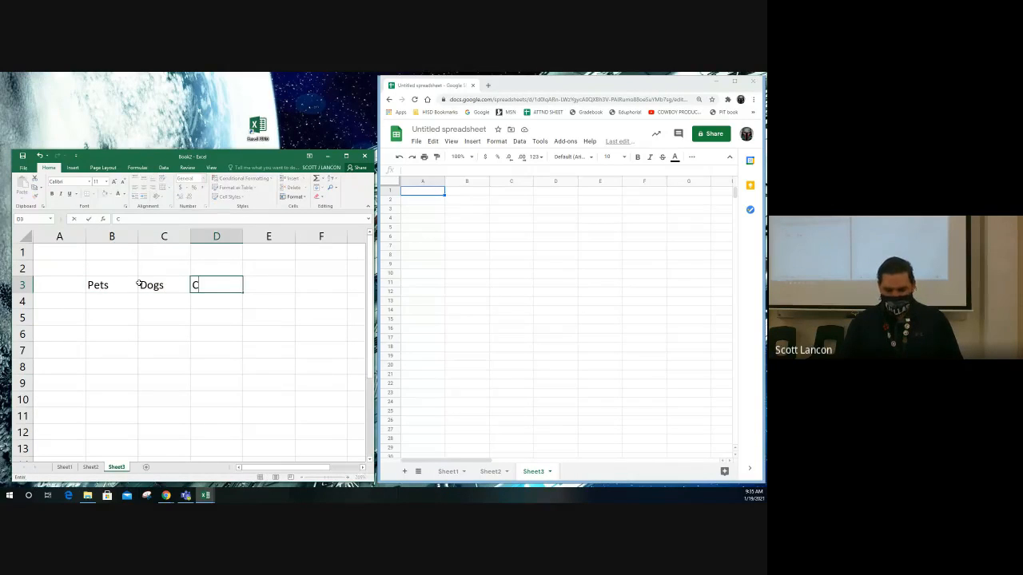
key(Tab)
text(Birds)
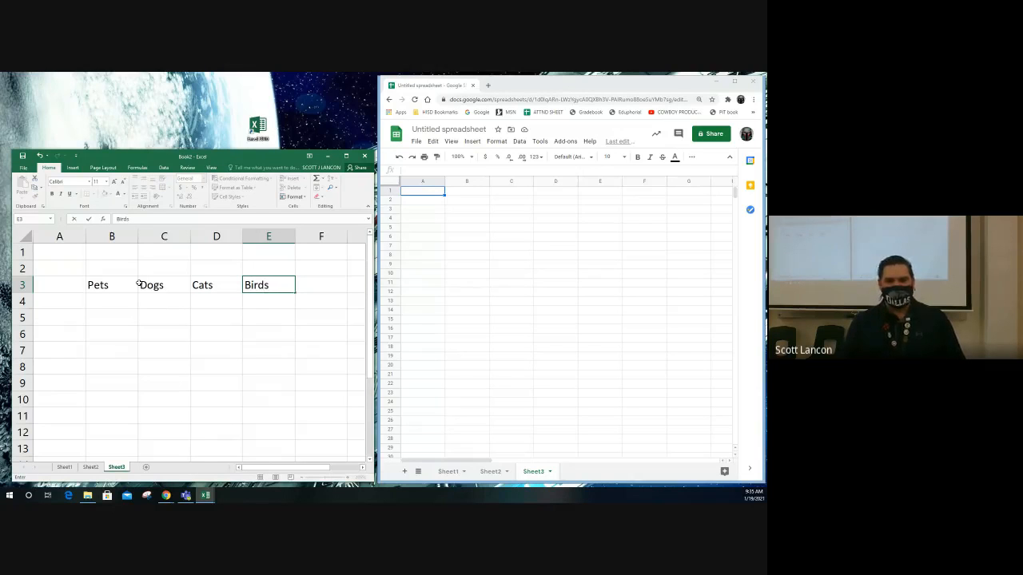
key(Tab)
text(To)
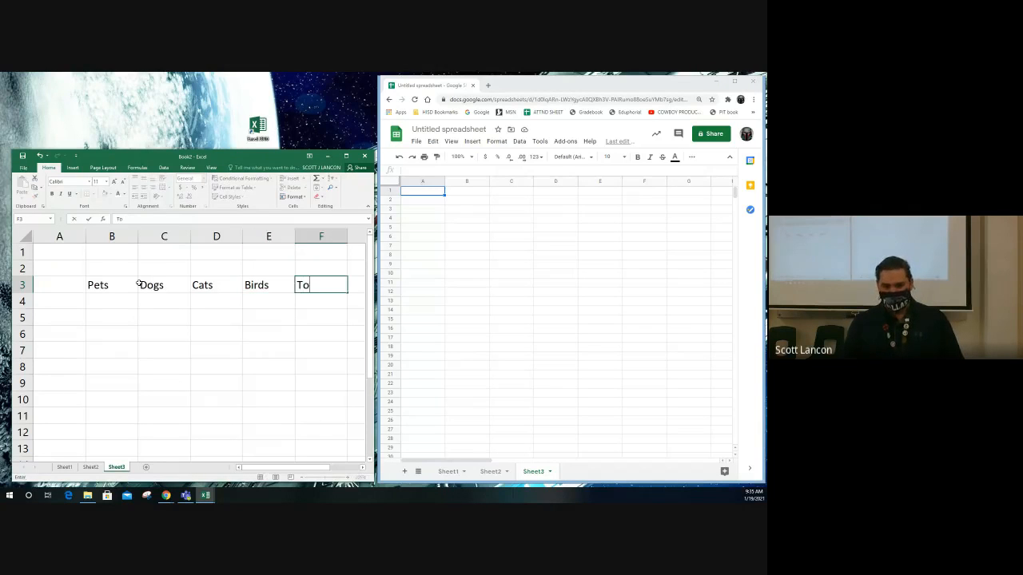
text(tal)
key(Return)
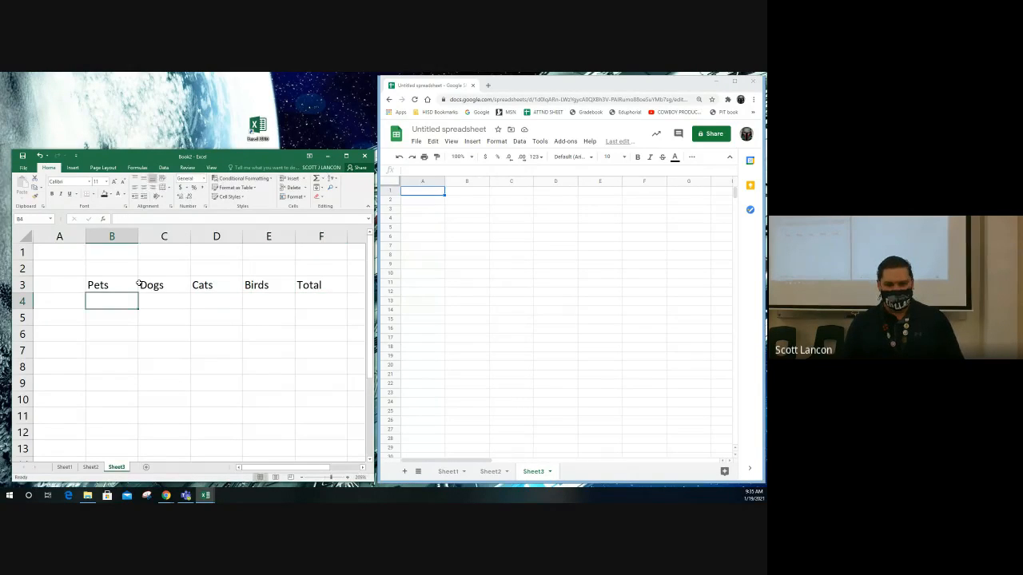
- Enter the row labels Boys in B4 and Girls in B5 under the Pets heading
text(Boys)
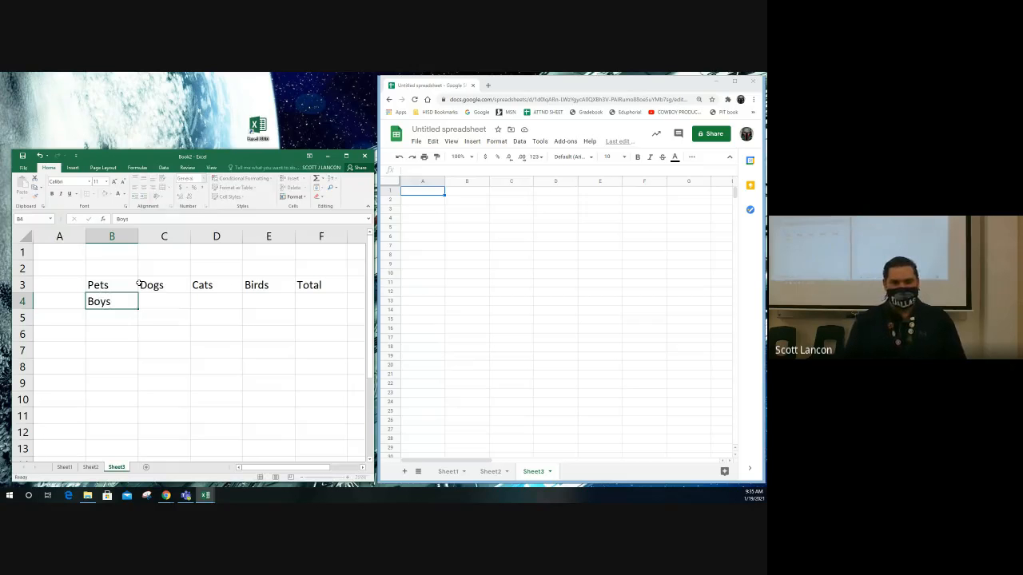
key(Return)
text(Girls)
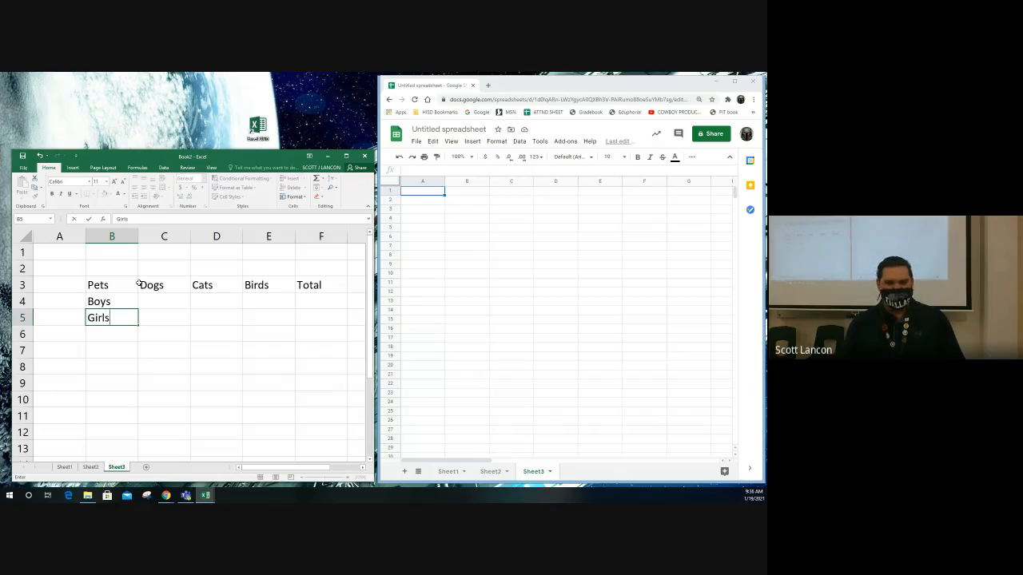
key(Tab)
- Enter the Boys row values 4 for Dogs, 2 for Cats and 1 for Birds in C4 to E4
key(Up)
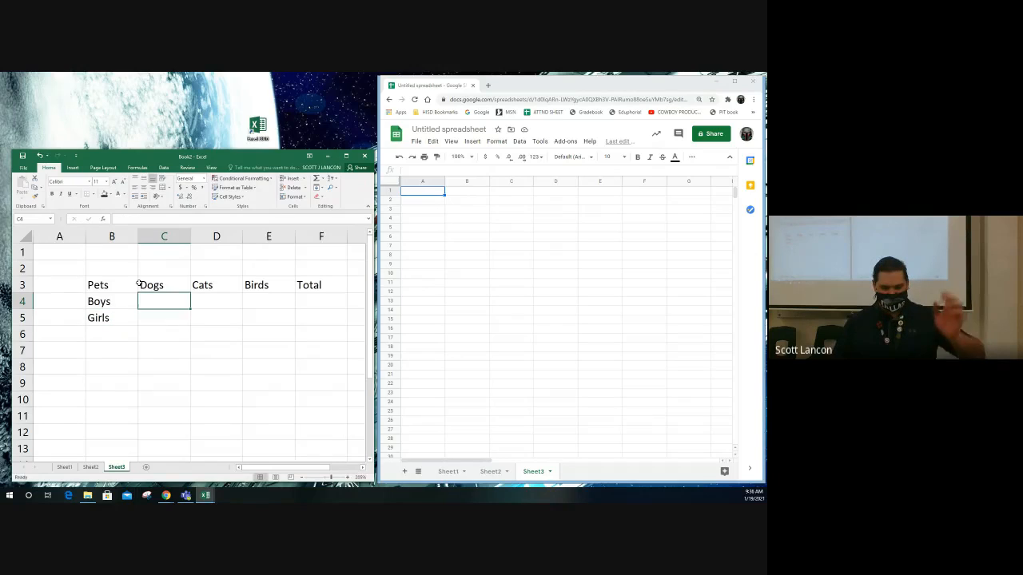
text(4)
key(Tab)
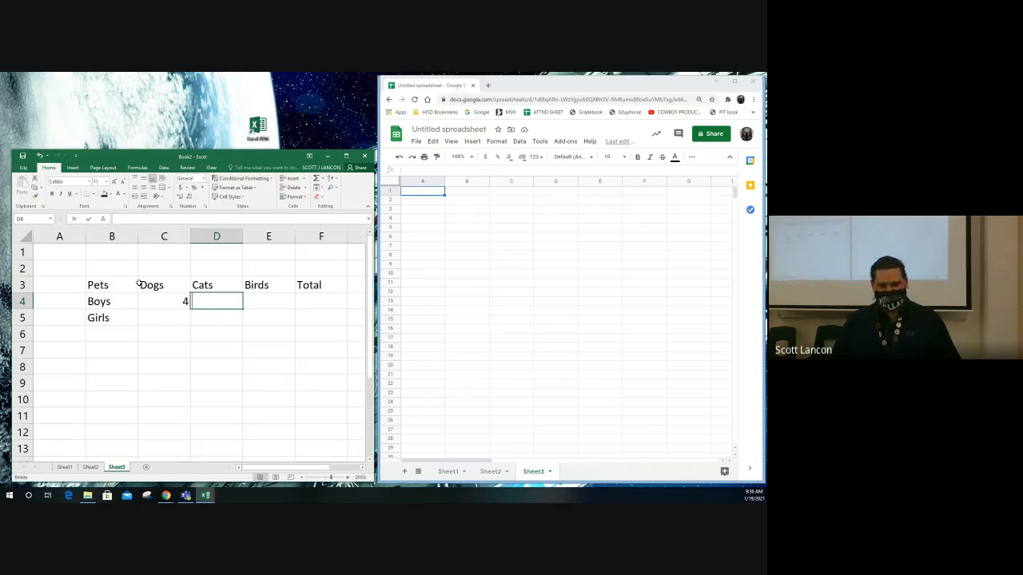
text(2)
key(Tab)
text(1)
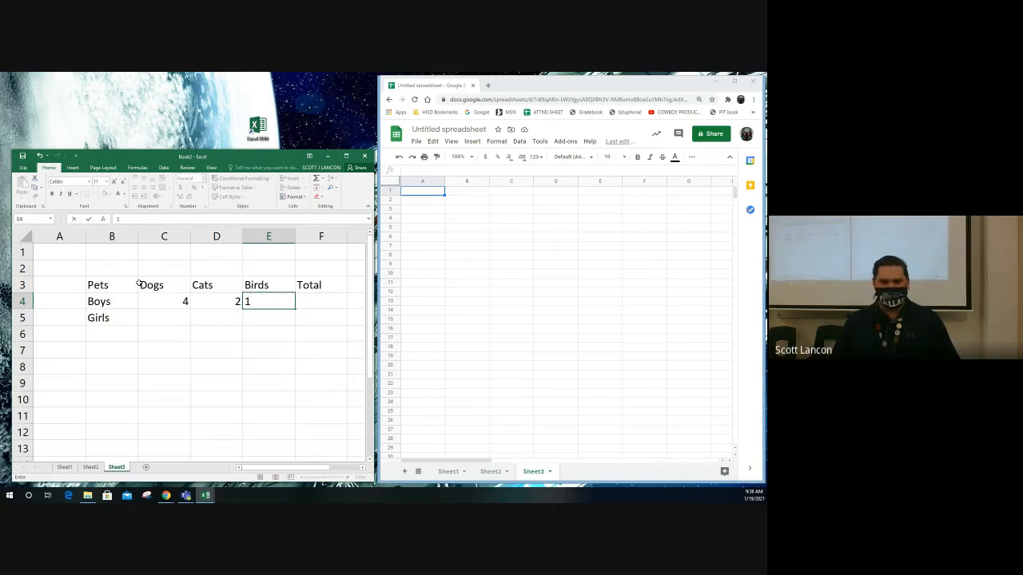
- Enter the Girls row values 2 for Dogs, 5 for Cats and 0 for Birds in C5 to E5
key(Down)
key(Left)
key(Left)
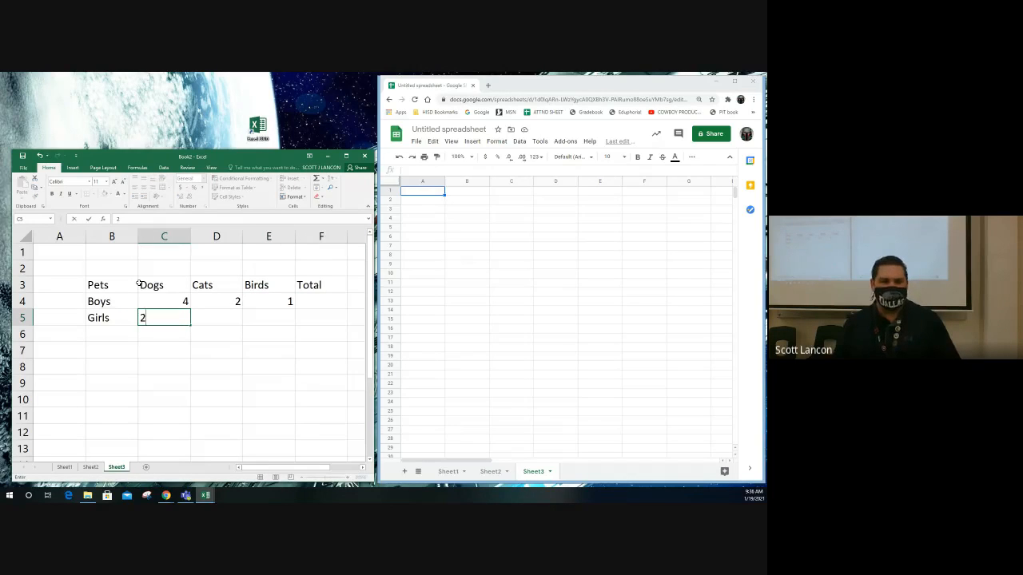
key(Tab)
text(5)
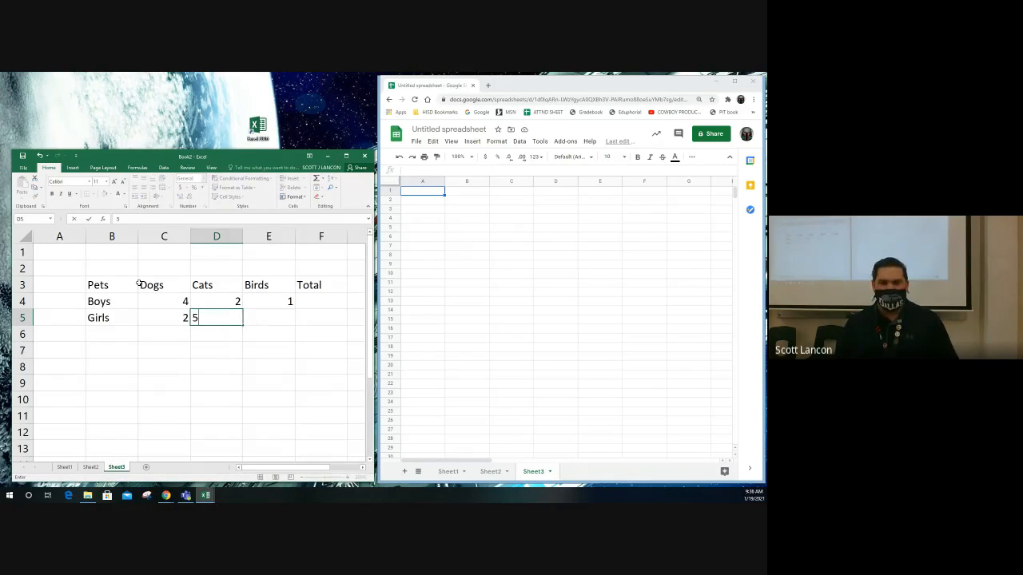
key(Tab)
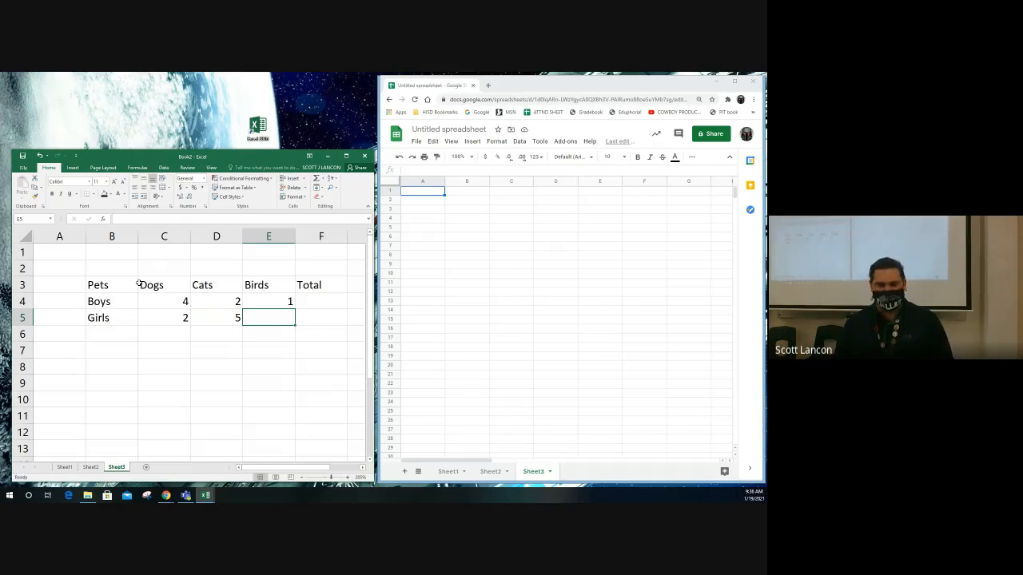
text(0)
key(Return)
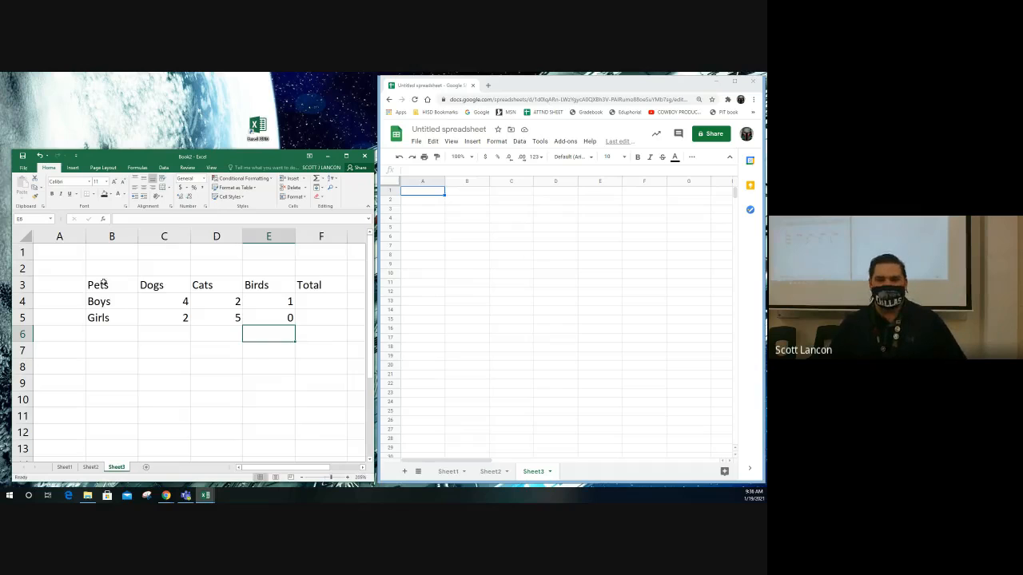
- Highlight the table B3 to E5, its heading row and the Boys values to review how the data is laid out
drag(104, 283, 272, 316)
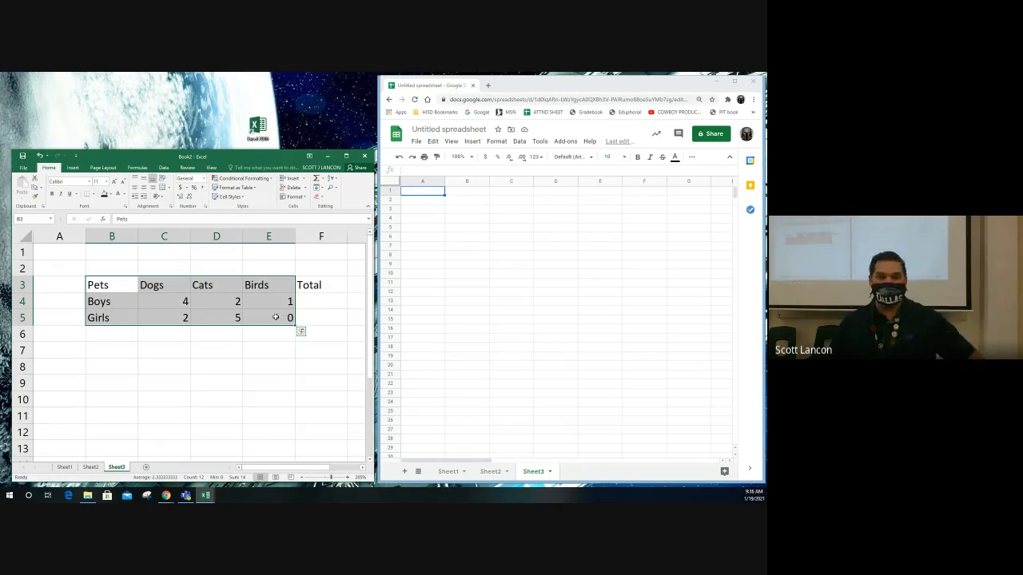
click(140, 288)
drag(118, 288, 273, 288)
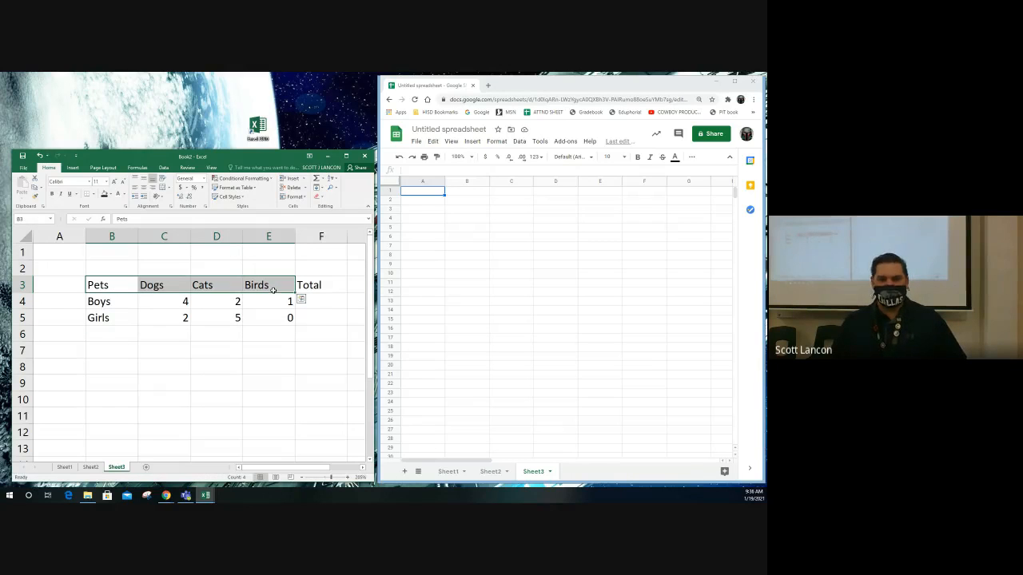
click(272, 298)
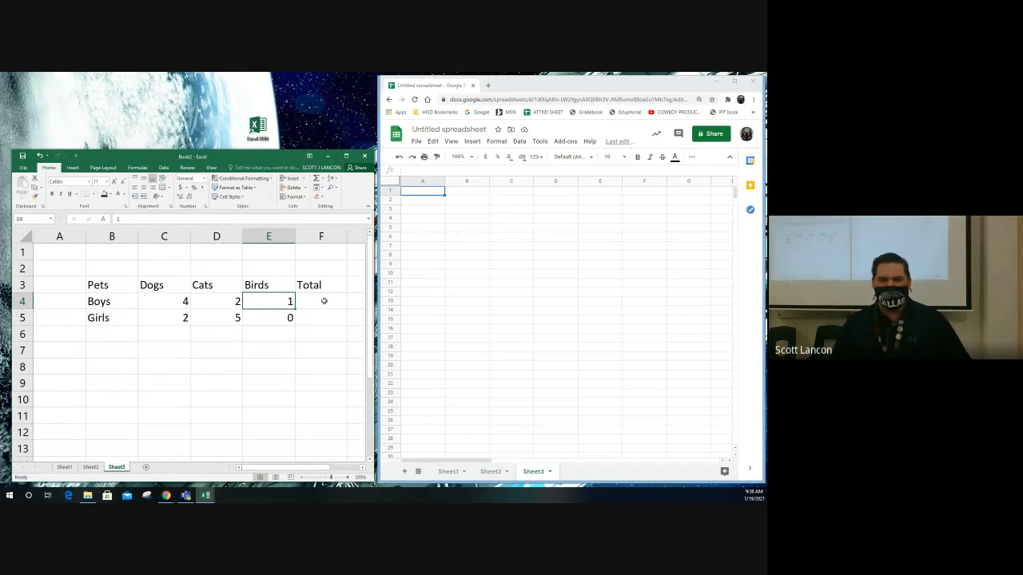
drag(148, 300, 271, 301)
drag(118, 285, 256, 318)
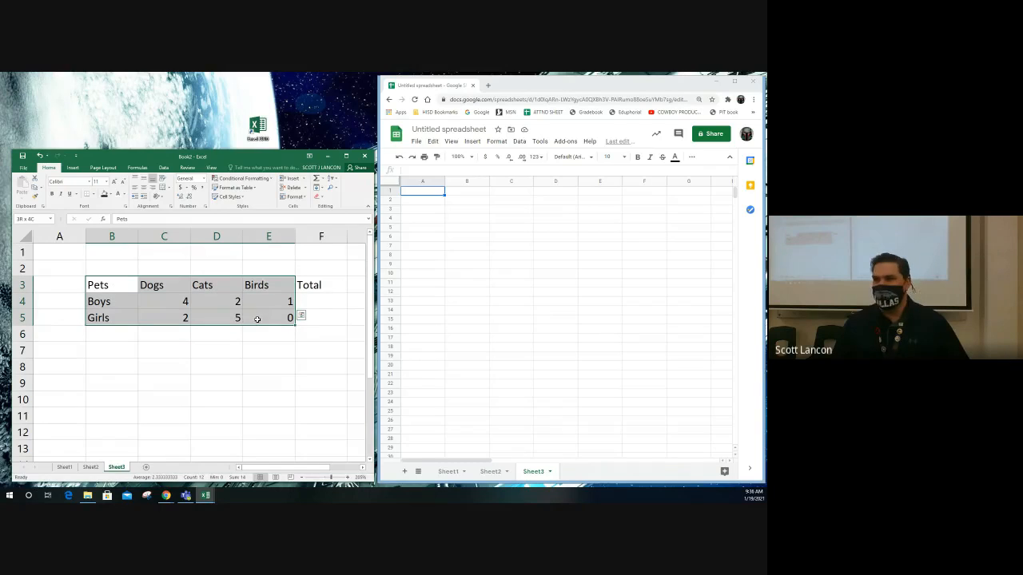
- Total the Boys row in F4 with AutoSum over C4:E4
click(315, 301)
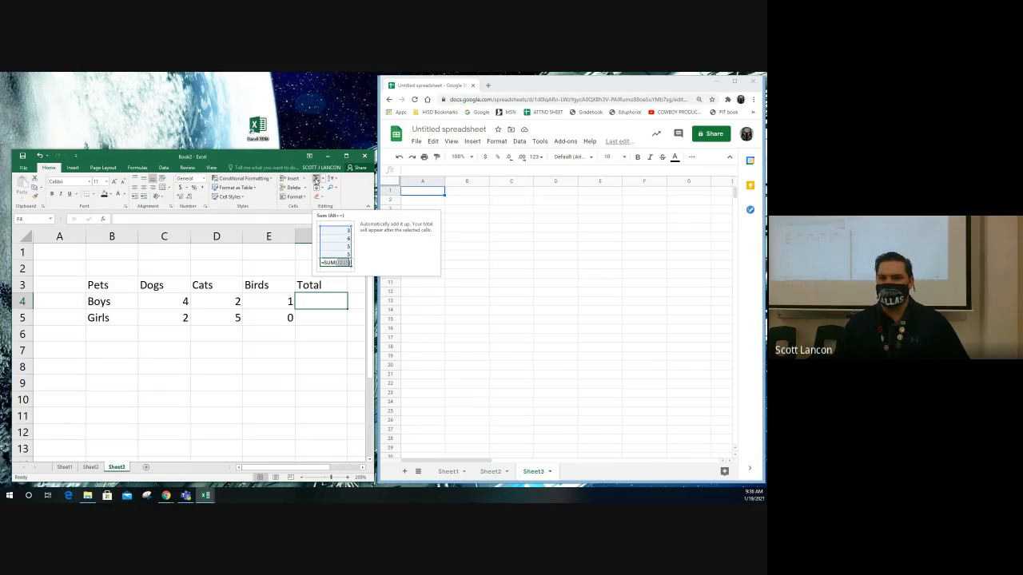
click(315, 179)
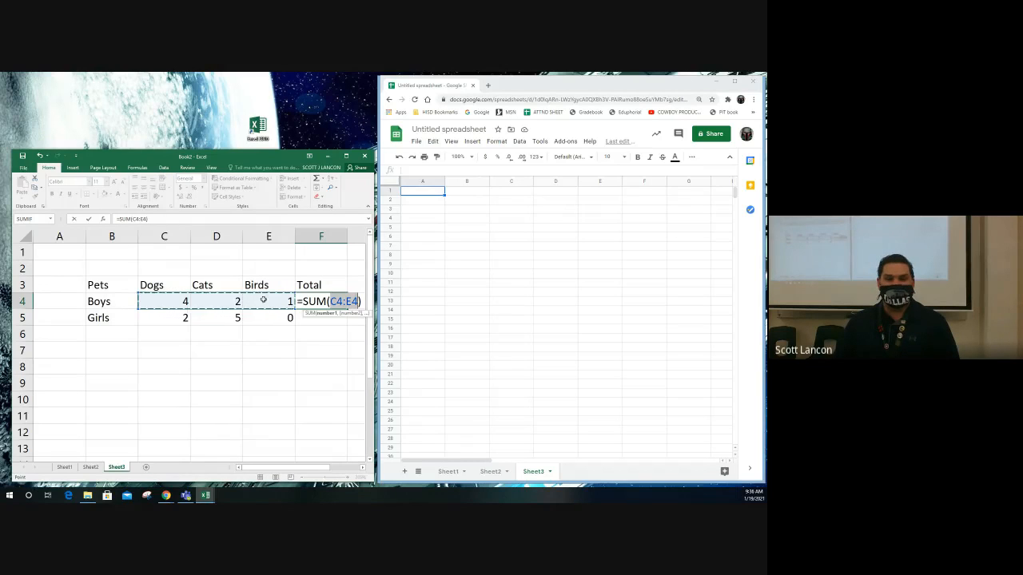
key(Return)
- Examine the SUM formula in F4 and the Boys cells it adds up
click(328, 300)
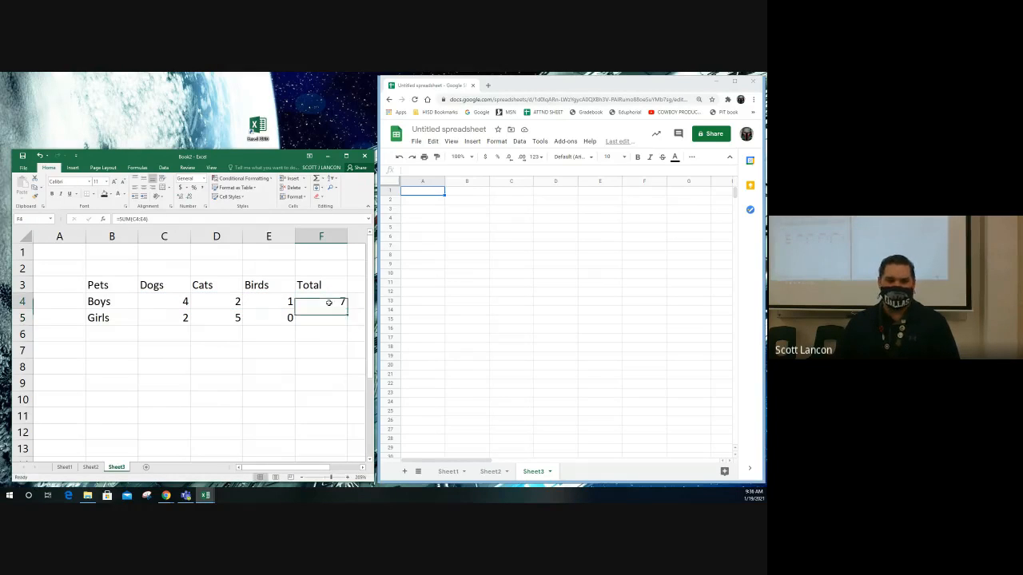
drag(271, 301, 187, 301)
click(320, 300)
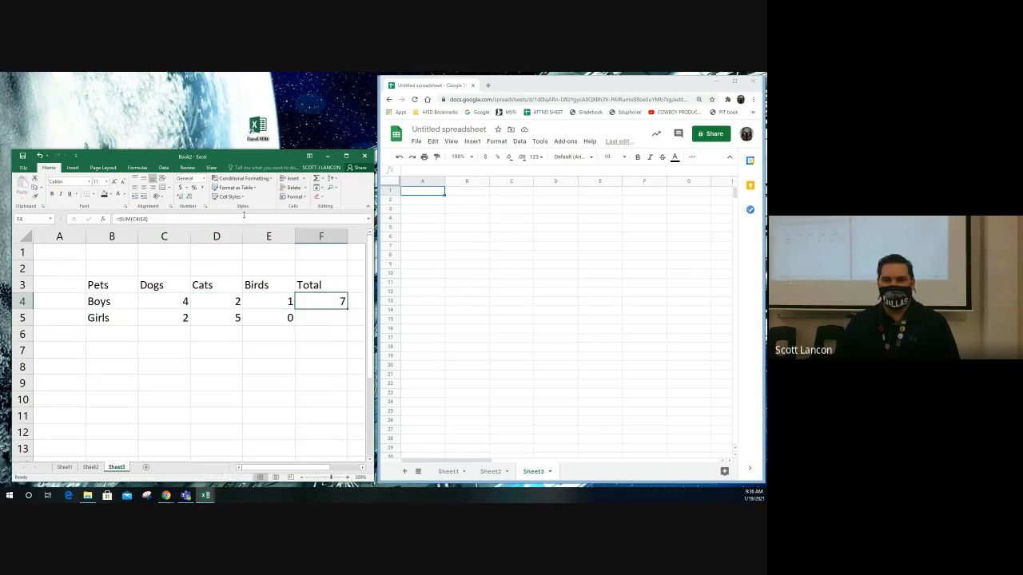
key(alt+equal)
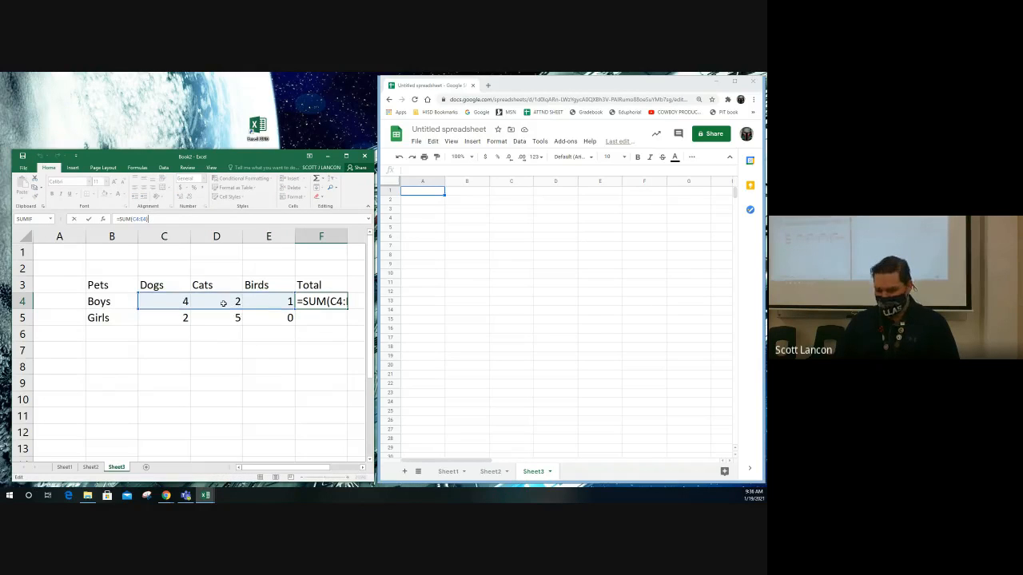
key(Return)
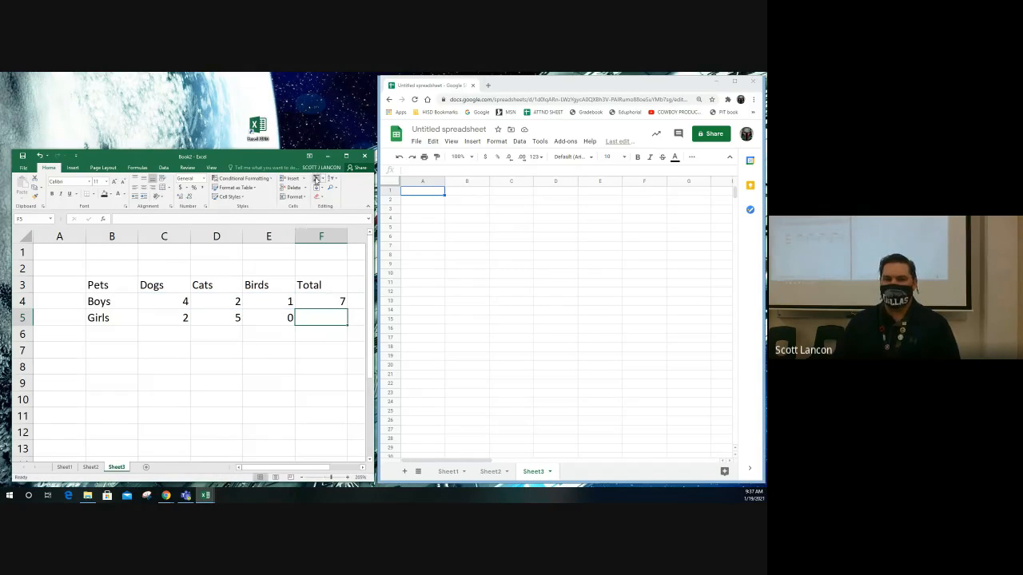
- Total the Girls row in F5 over C5:E5 and sum the Dogs, Cats and Birds columns in C6 to E6
click(317, 179)
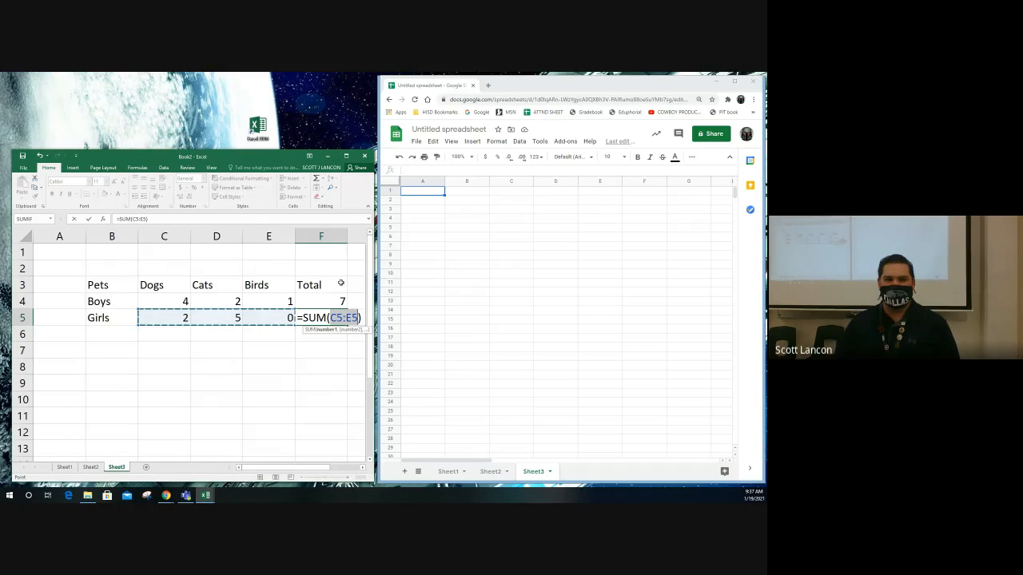
key(Return)
drag(164, 334, 269, 334)
click(317, 179)
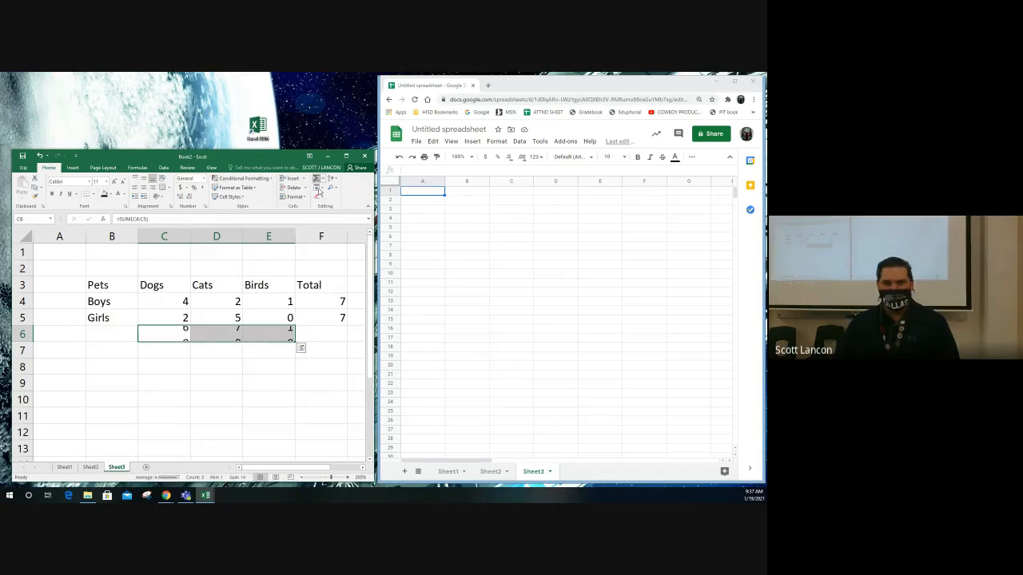
click(320, 336)
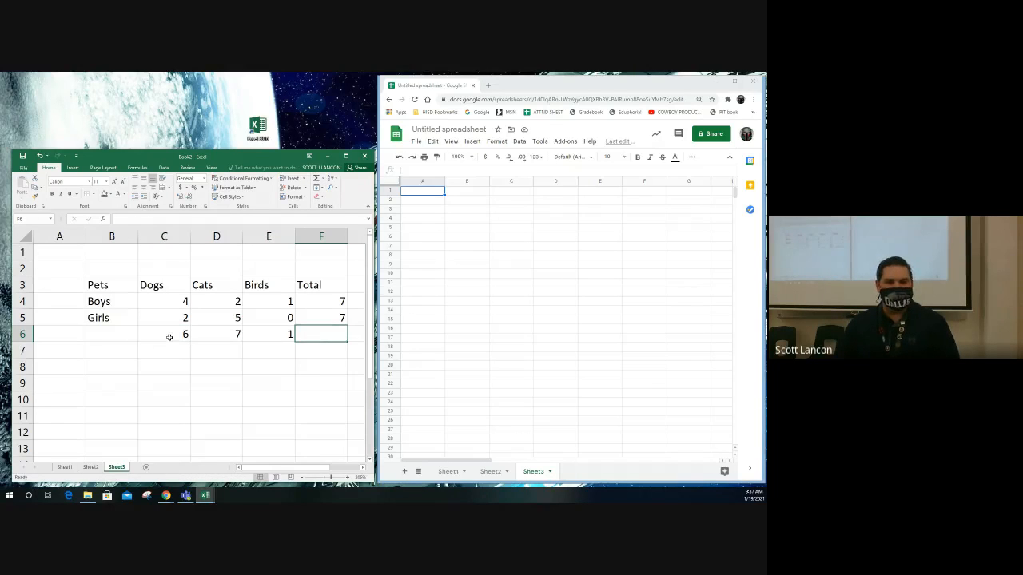
- Give the heading row B3 to F3 a dark blue fill and white text
drag(113, 287, 306, 287)
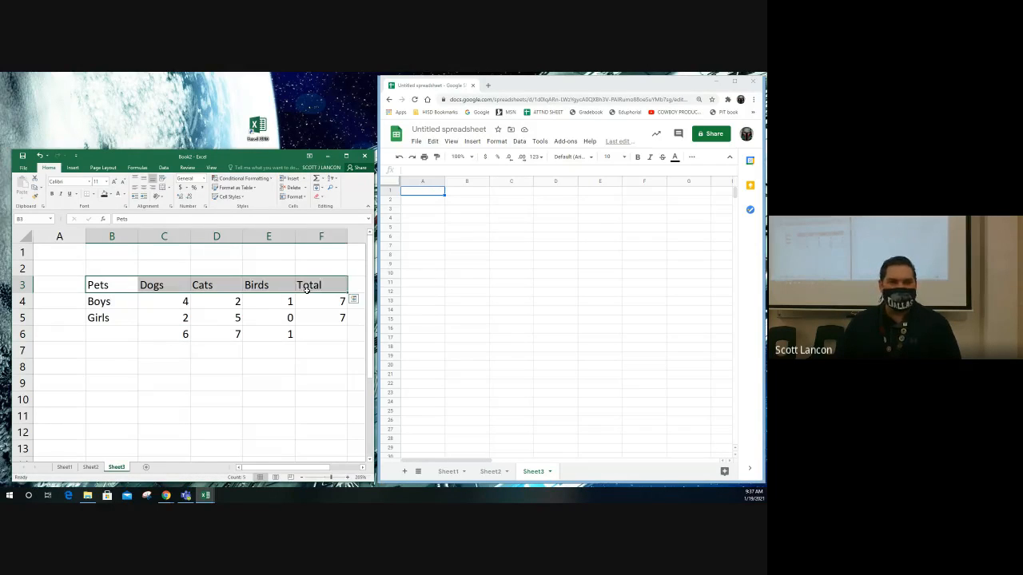
click(110, 195)
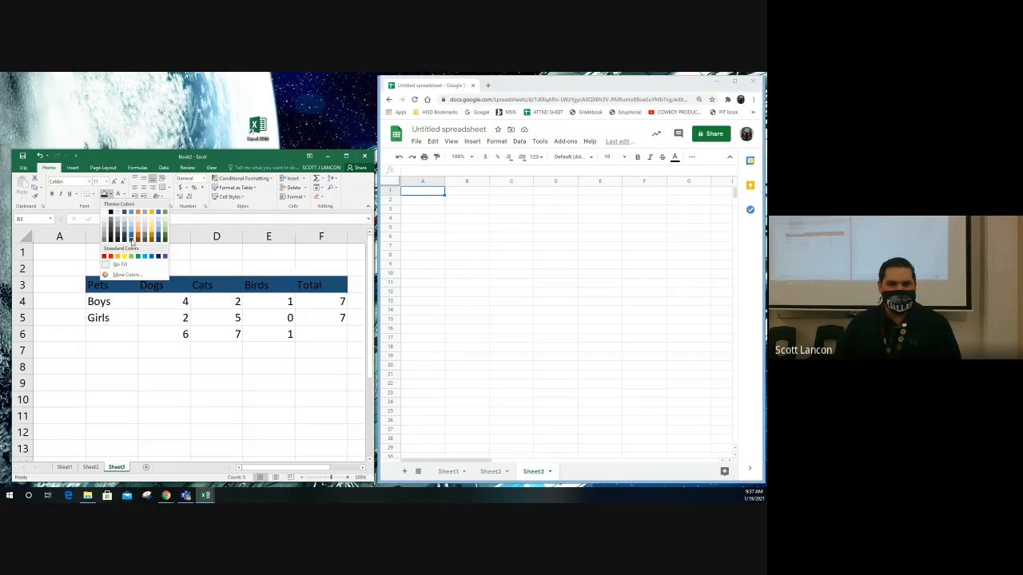
click(131, 238)
click(118, 194)
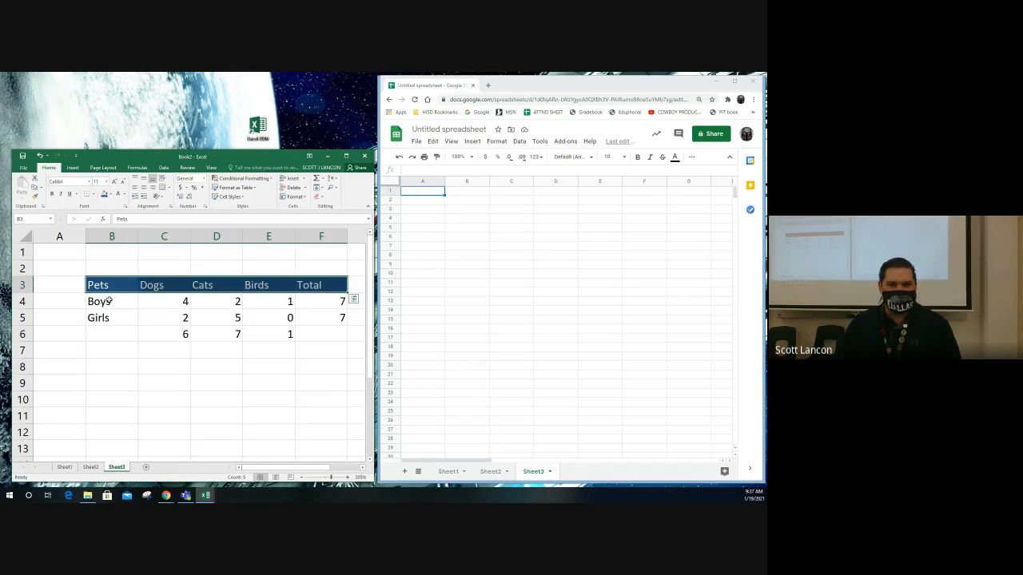
- Apply the same dark blue fill and white text to the Boys and Girls labels in B4 and B5
drag(110, 300, 109, 311)
click(104, 194)
click(118, 194)
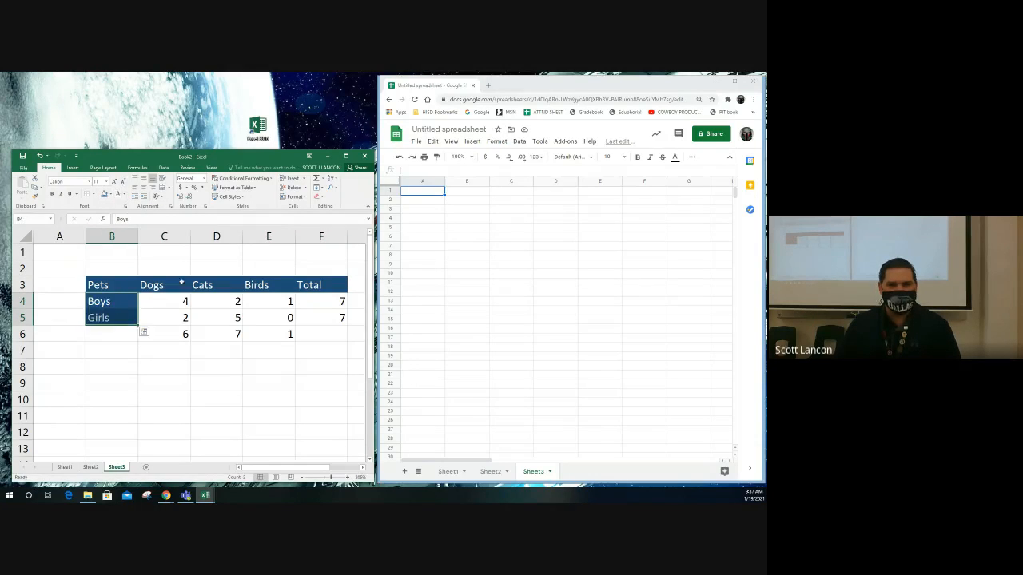
- Fill the values in C4 to F5 with light blue and add borders around all of these cells
drag(170, 302, 336, 318)
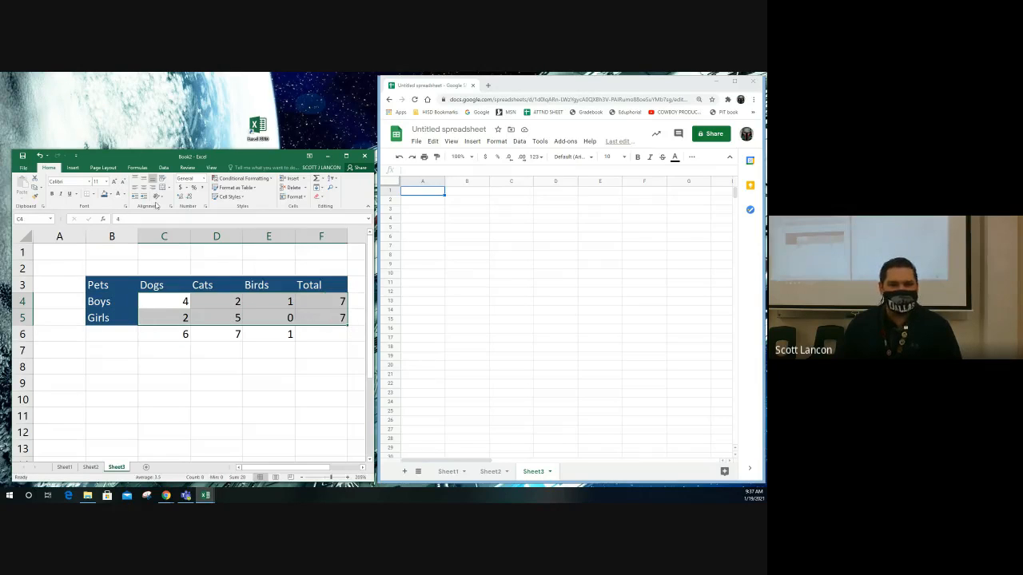
click(112, 195)
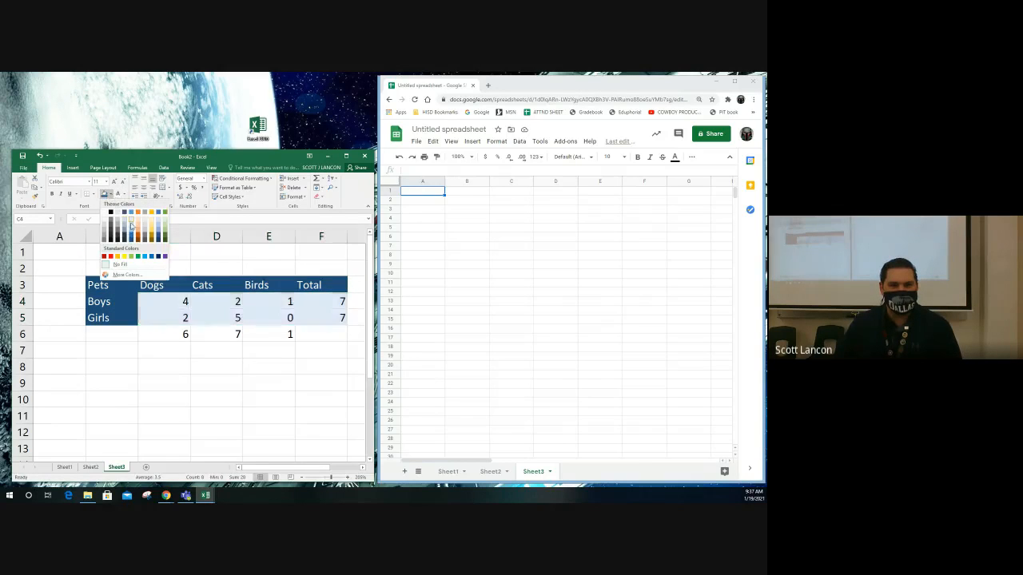
click(131, 223)
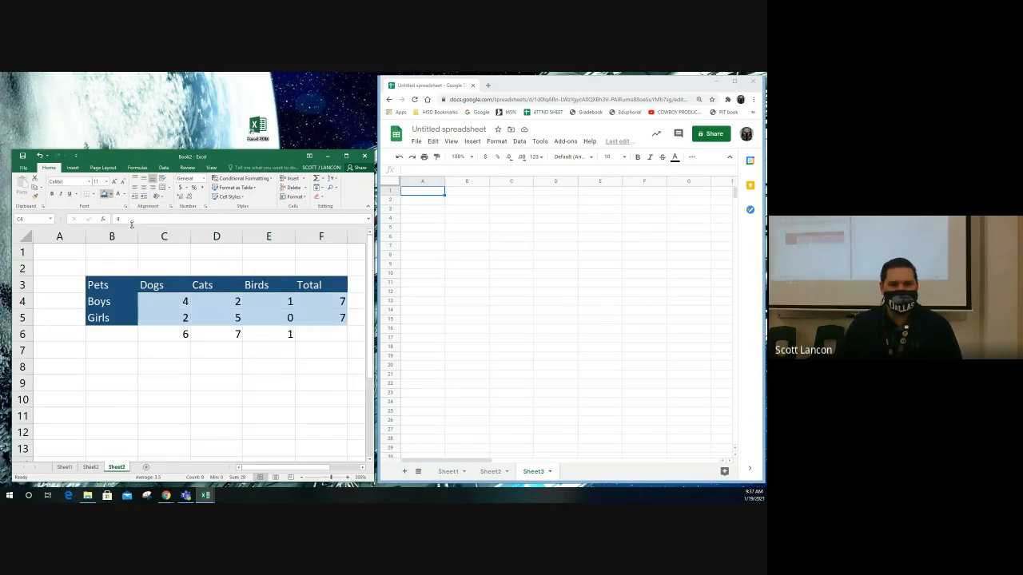
click(93, 194)
click(108, 261)
click(226, 320)
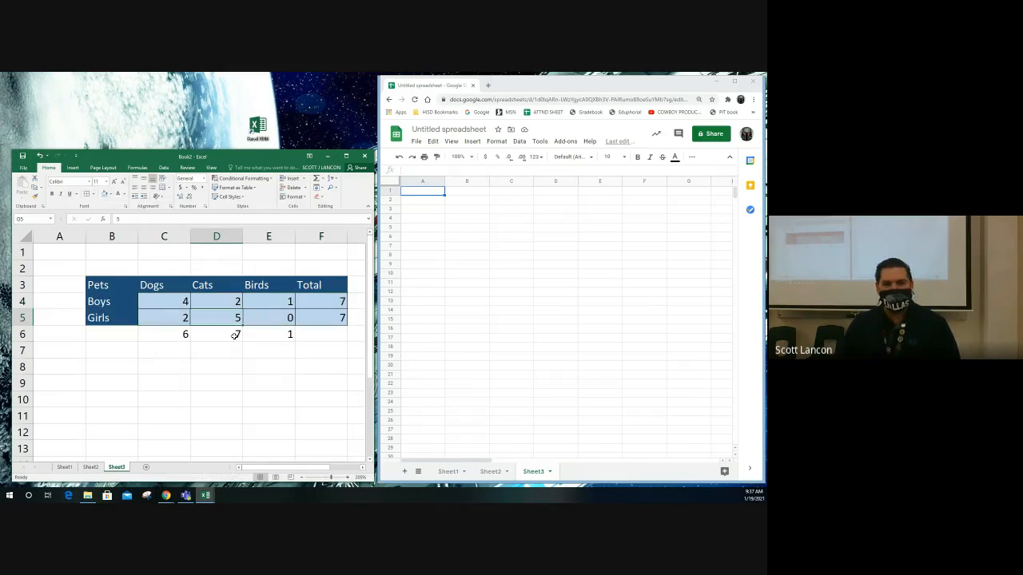
- Copy the Total heading from F3 into B6 as the label of the totals row
click(132, 335)
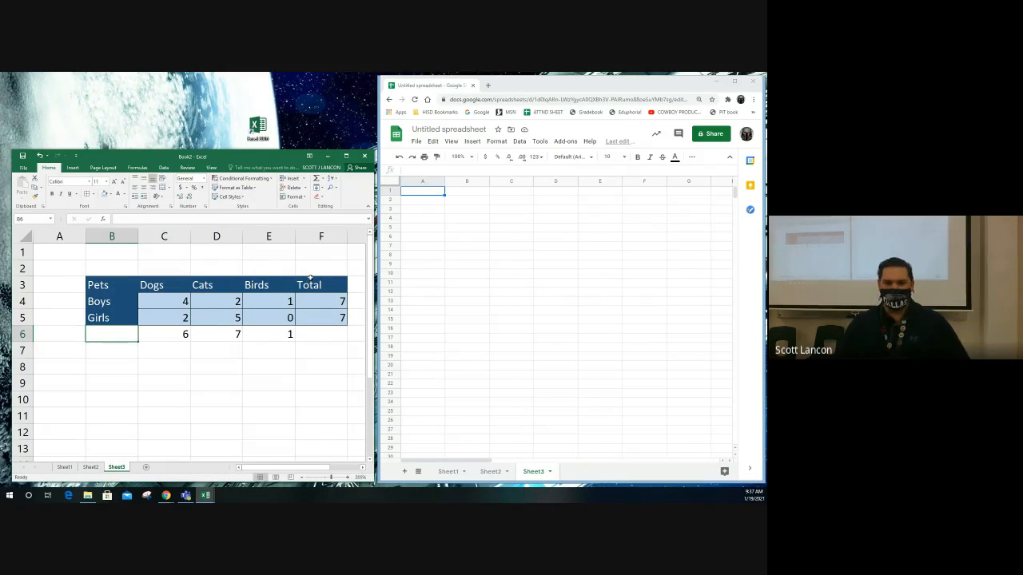
click(311, 285)
key(ctrl+c)
click(128, 336)
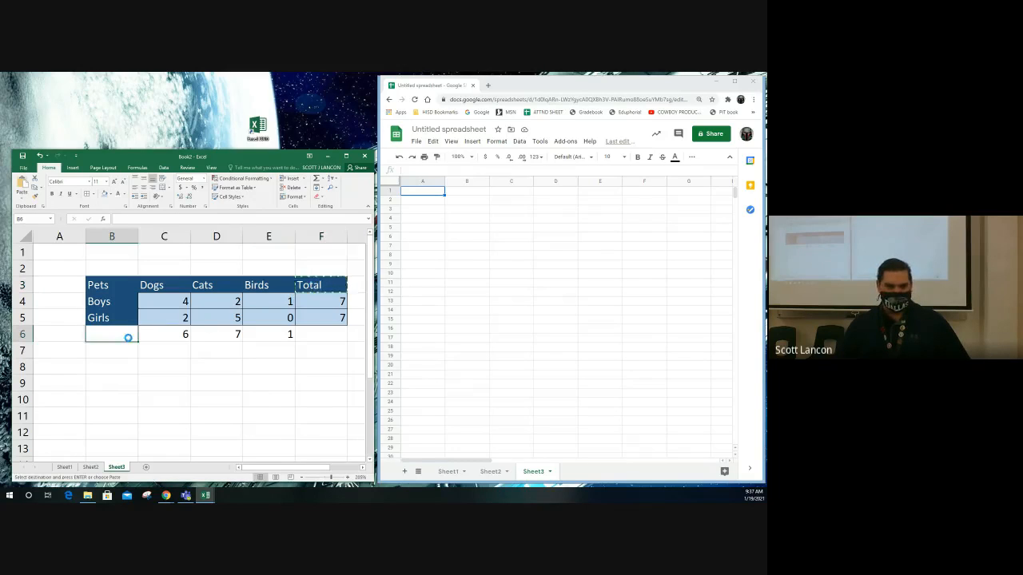
key(ctrl+v)
- Fill the totals row cells C6 to F6 with a medium blue and add borders around all of them
drag(168, 334, 321, 329)
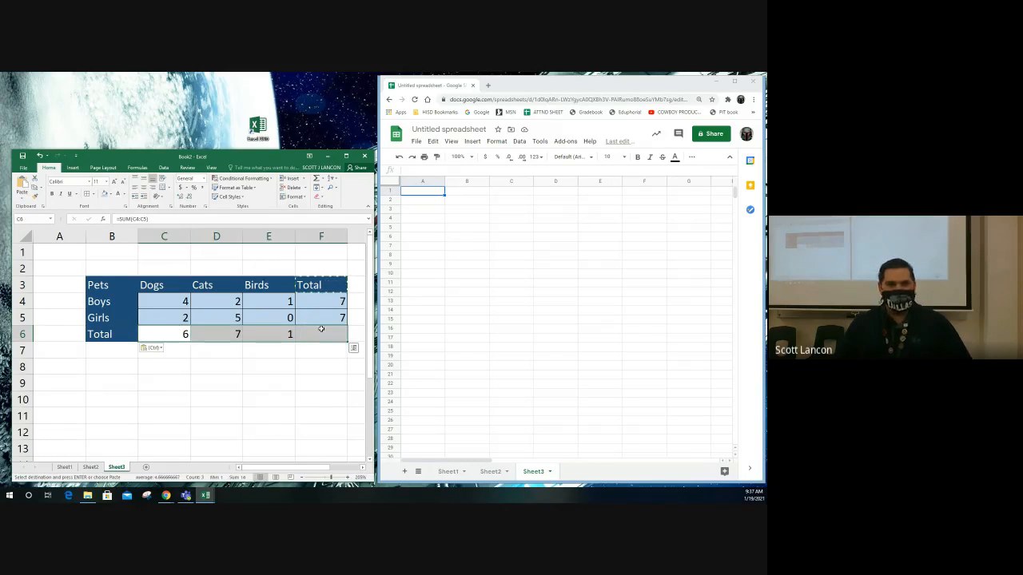
click(111, 193)
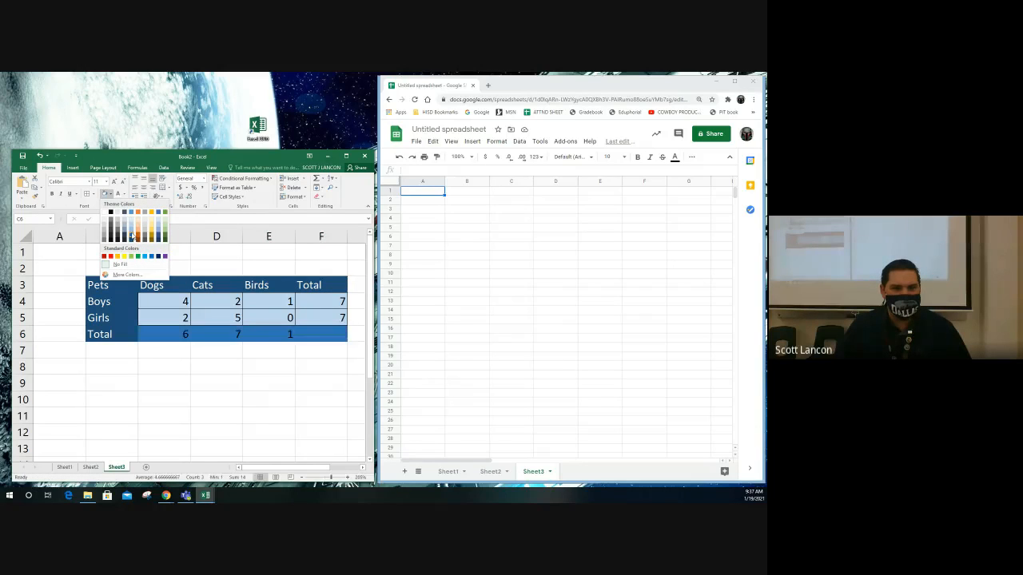
click(132, 235)
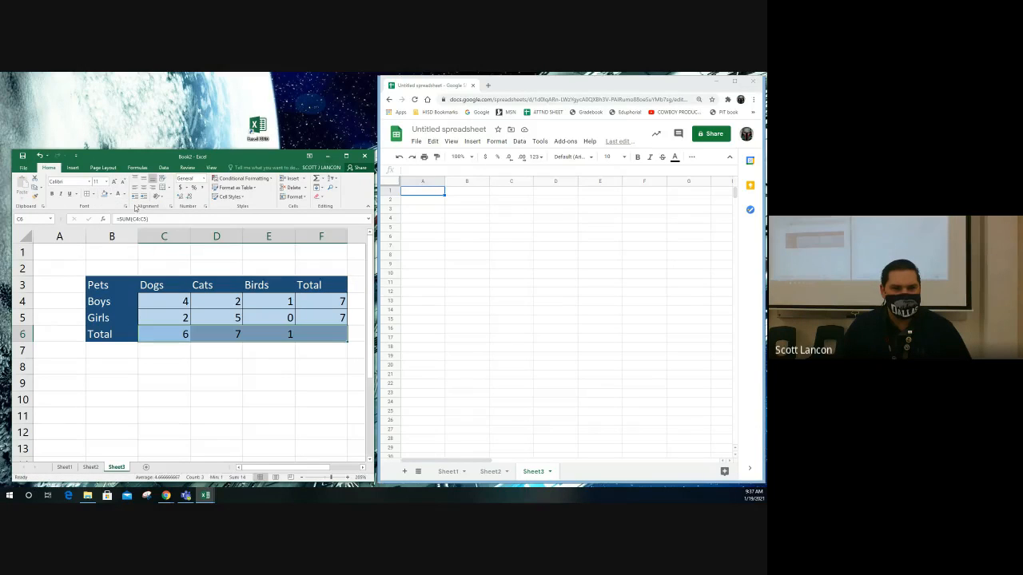
click(316, 349)
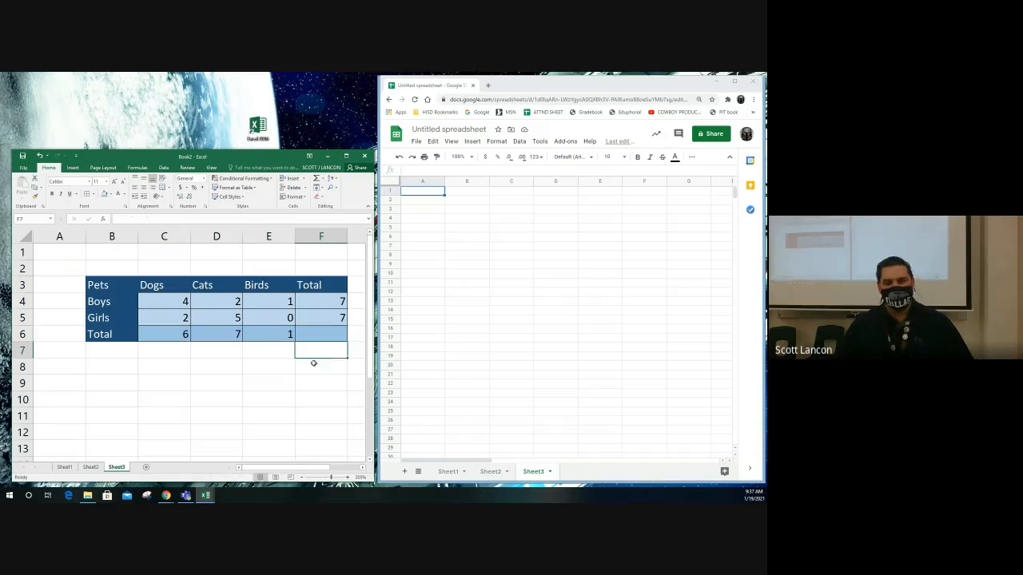
- Fill the Boys and Girls totals in F4 and F5 with the same medium blue as the totals row
drag(325, 301, 326, 318)
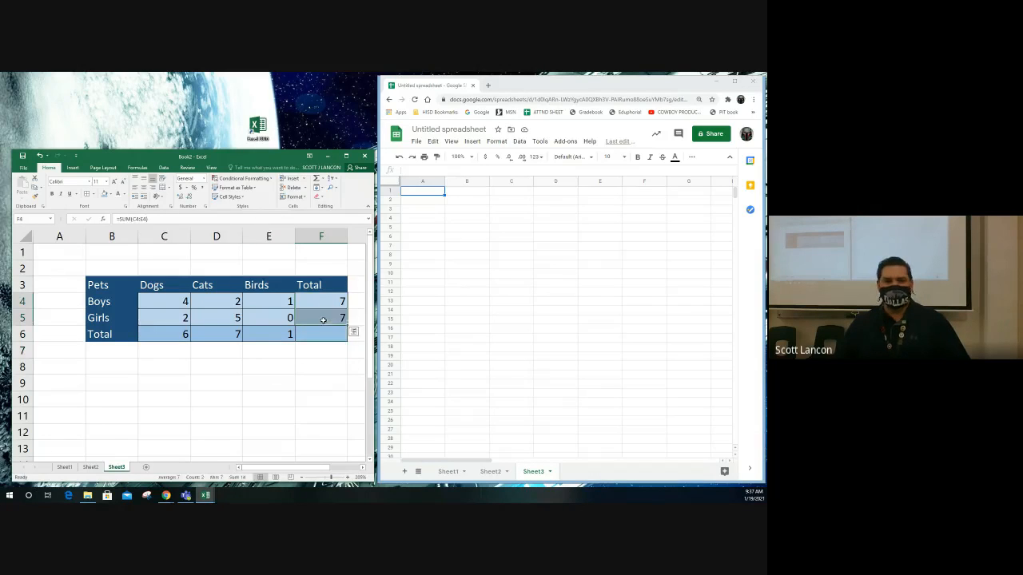
click(107, 194)
click(245, 384)
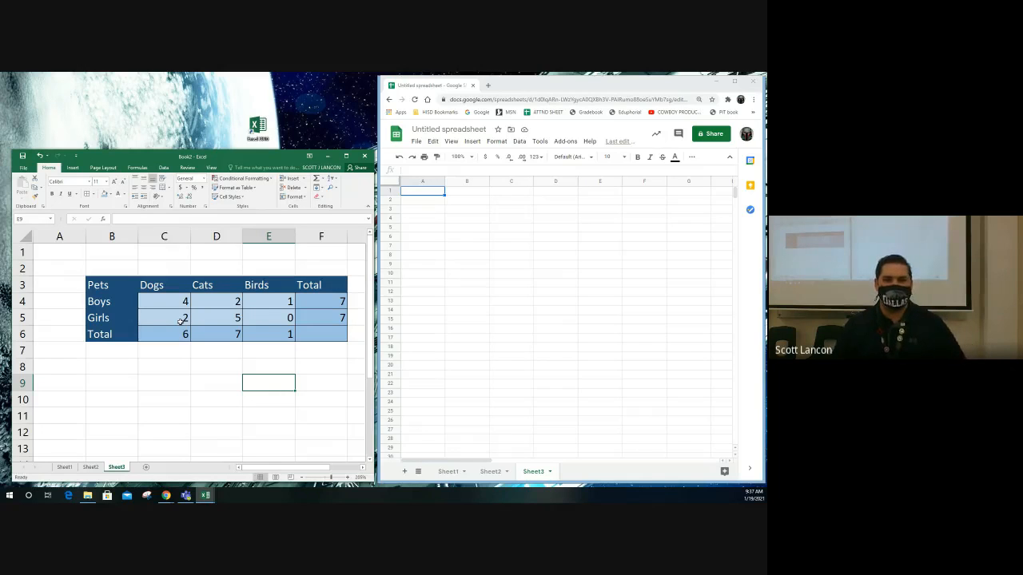
- Change the number of dogs for Girls in C5 to 5 and check the Girls total in F5
click(176, 316)
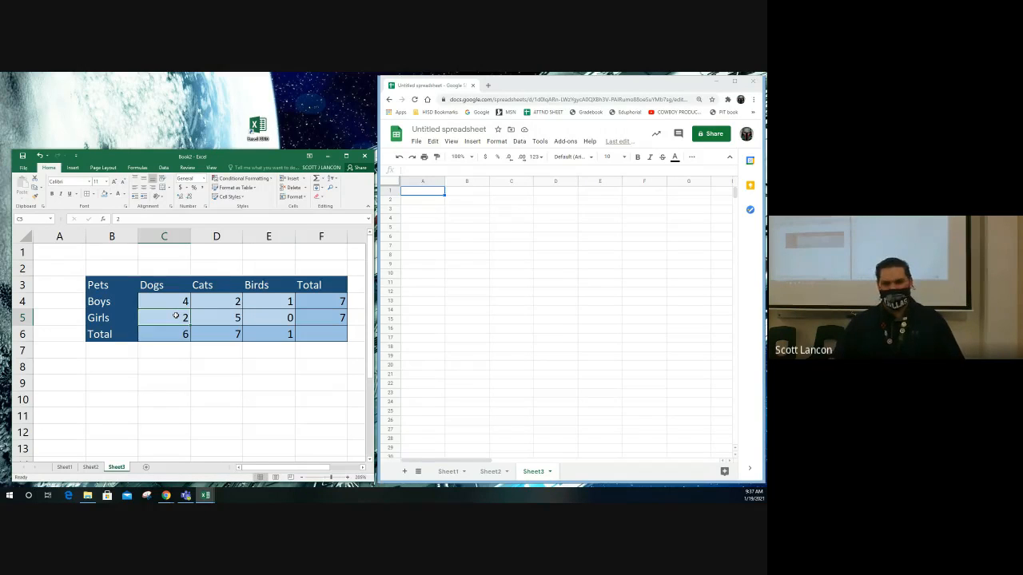
text(3)
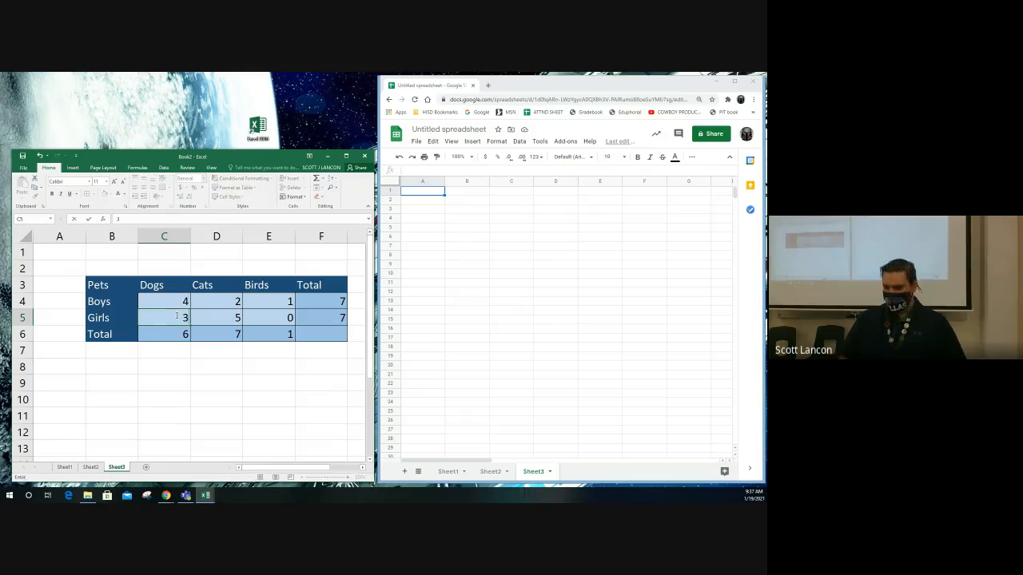
key(BackSpace)
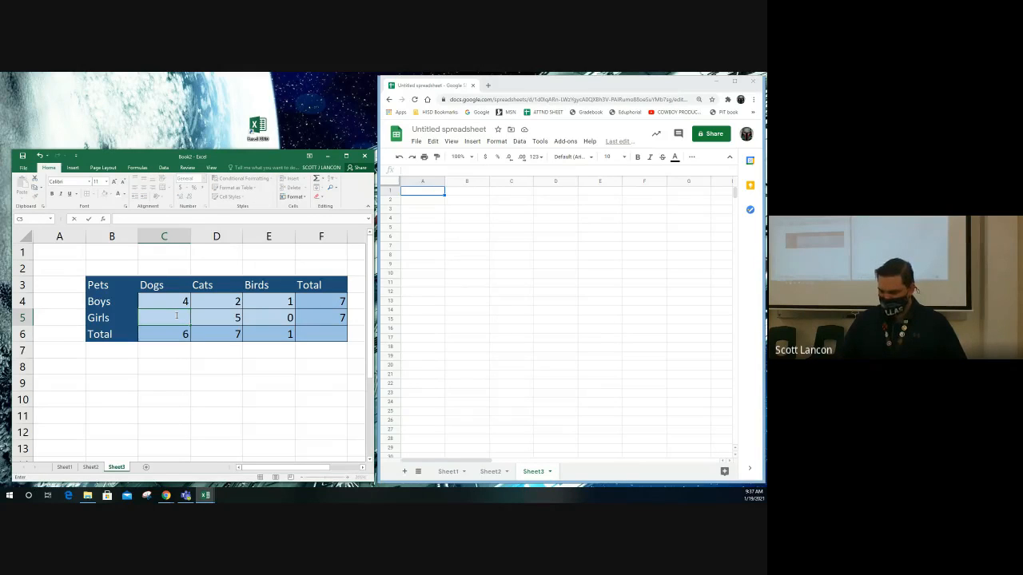
text(5)
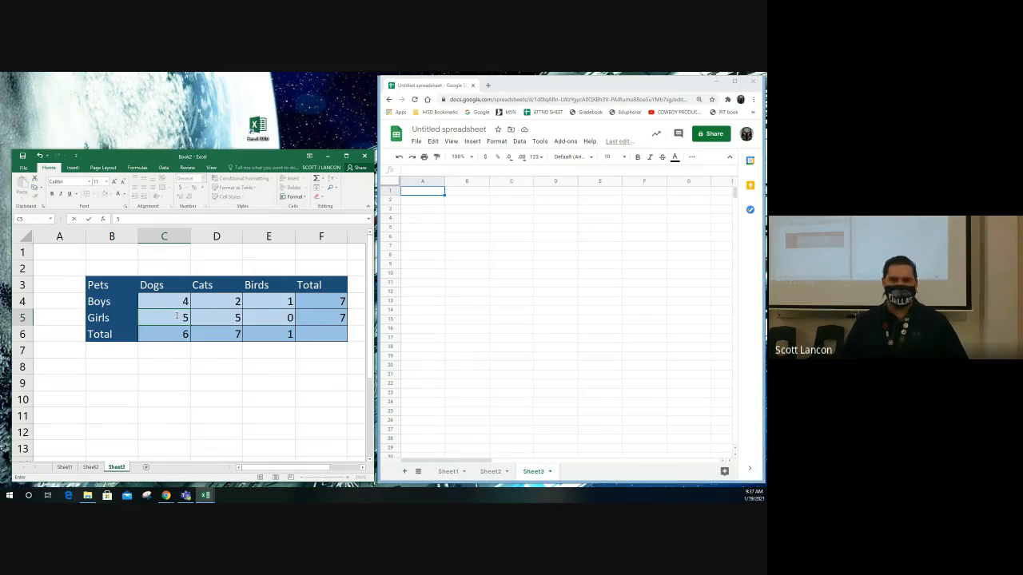
key(Return)
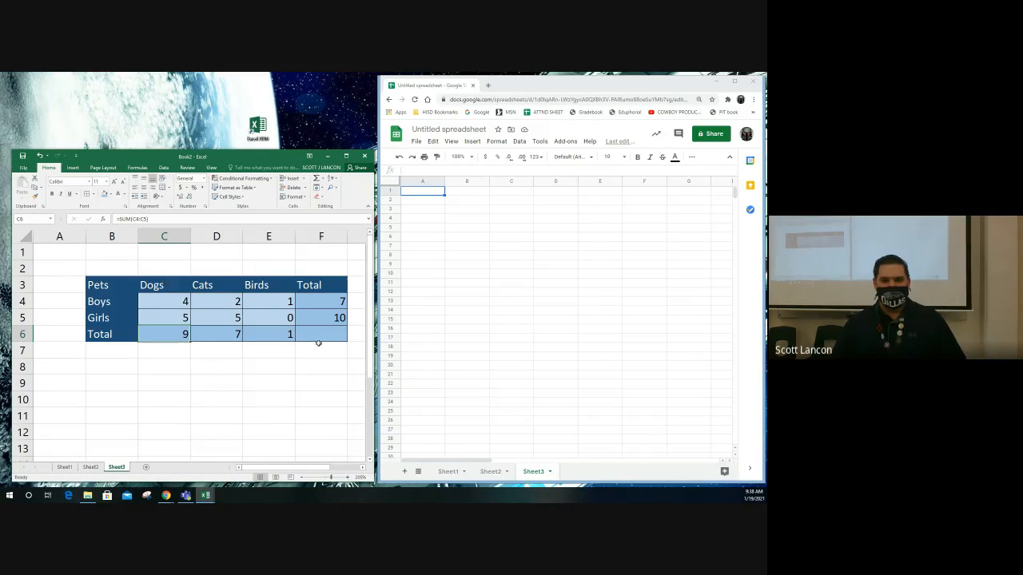
click(342, 321)
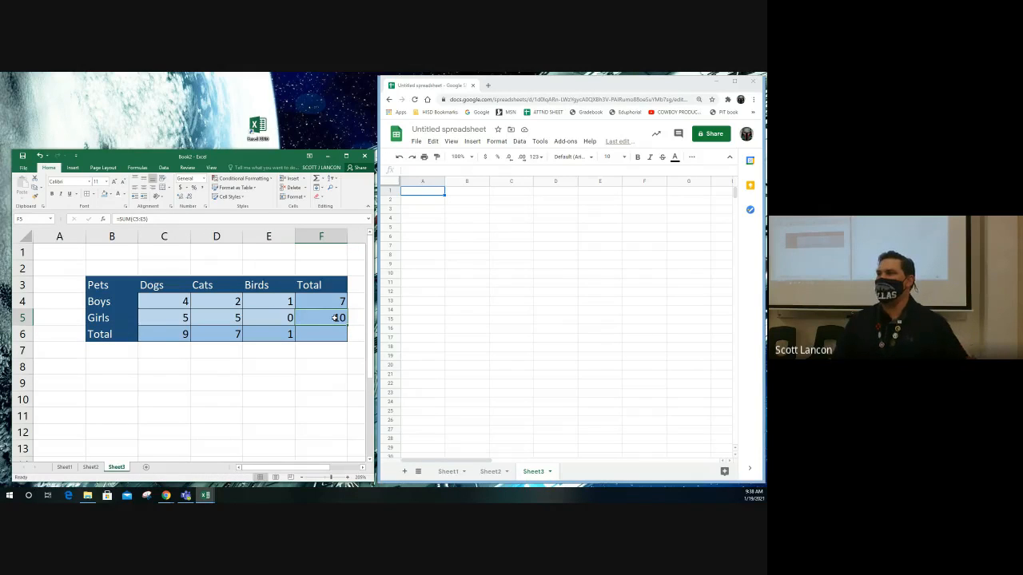
click(171, 318)
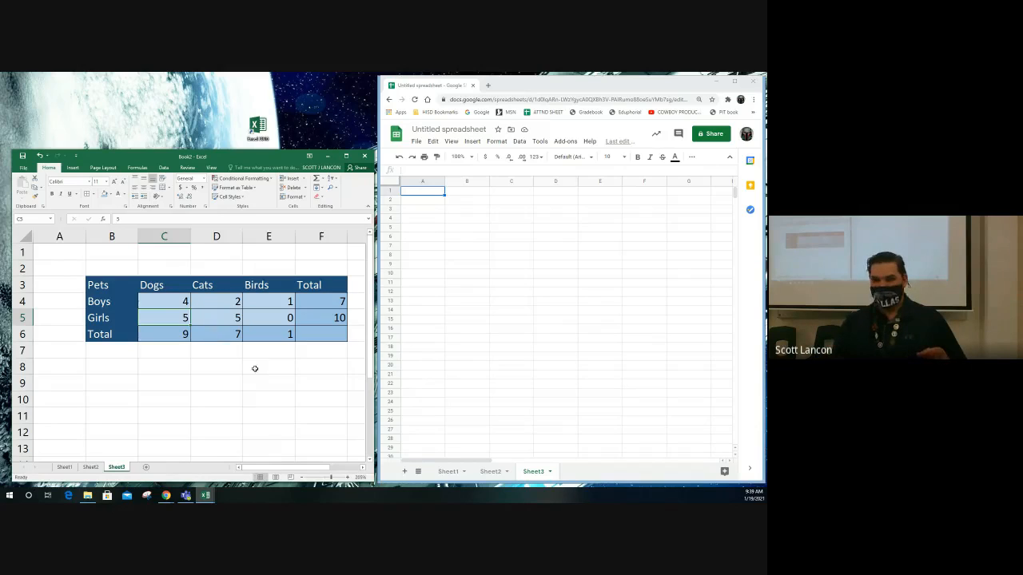
- Show the separate sheets in both Google Sheets and Excel, returning to Sheet3 with the pets table in Excel
click(470, 475)
click(489, 472)
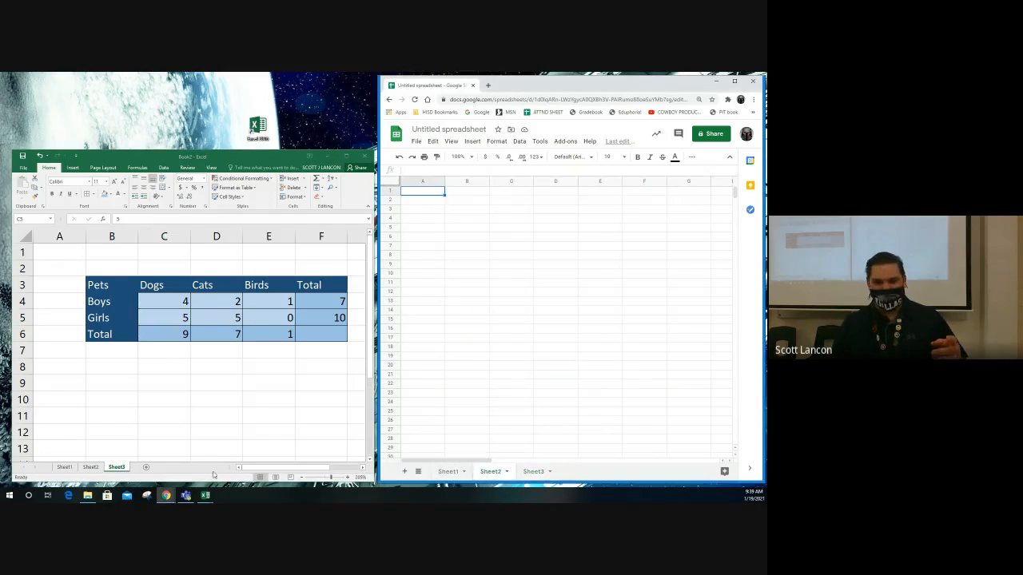
click(80, 470)
click(64, 467)
click(91, 467)
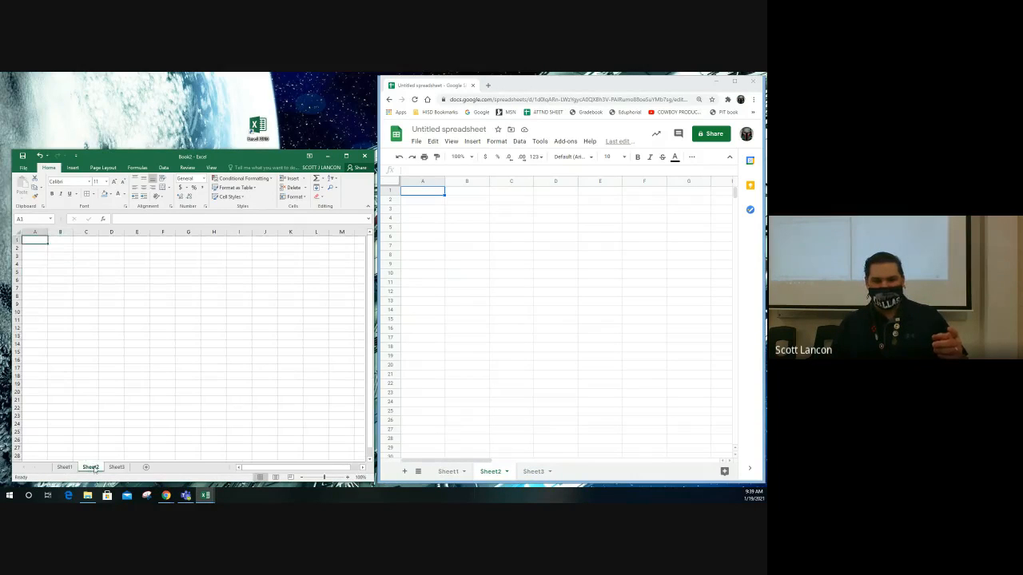
click(116, 467)
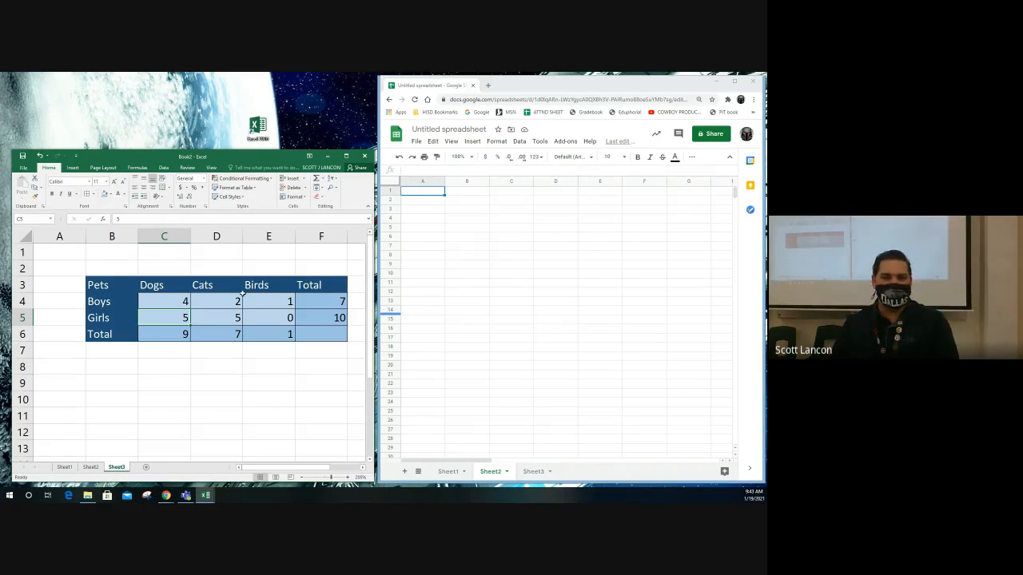
- Switch to the Google Sheets spreadsheet, open its Sheet1 and select cell B5
click(182, 266)
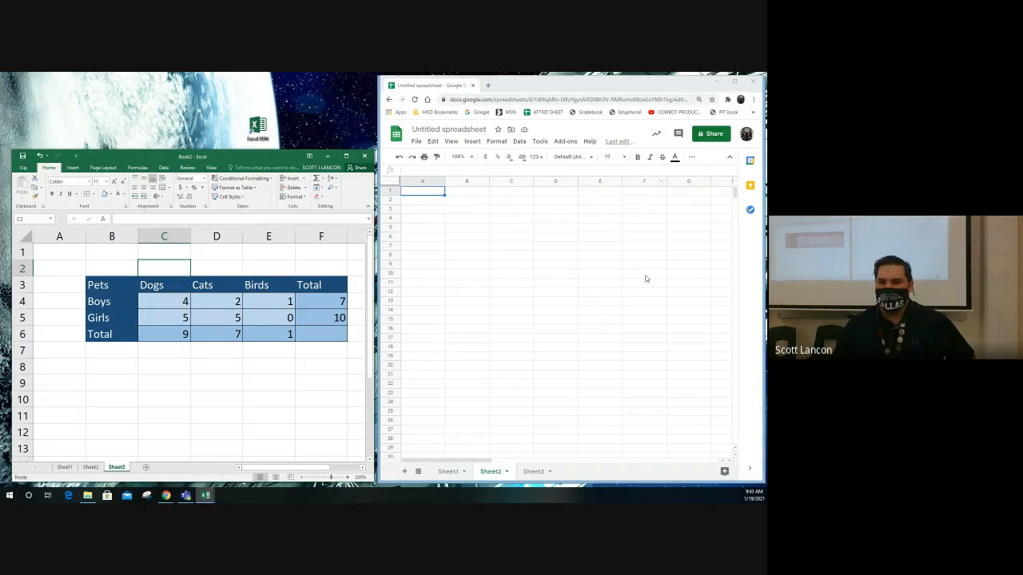
click(555, 264)
click(458, 472)
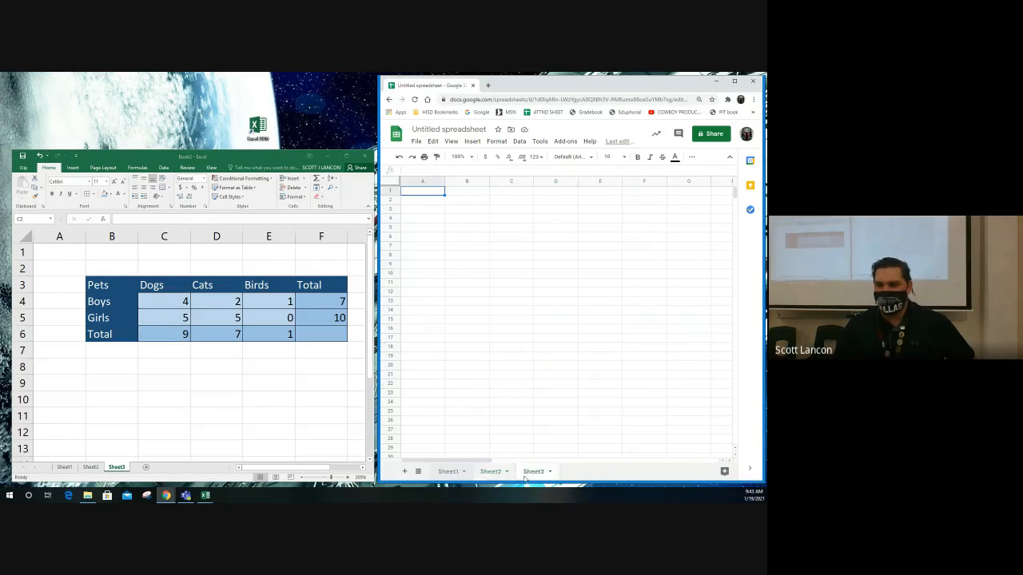
click(486, 229)
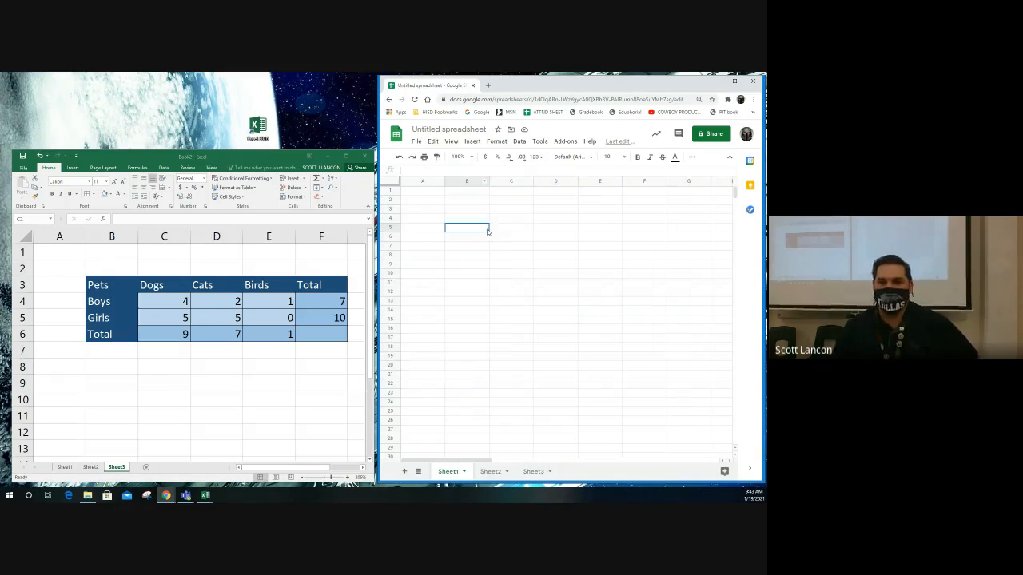
click(528, 221)
click(571, 222)
click(566, 256)
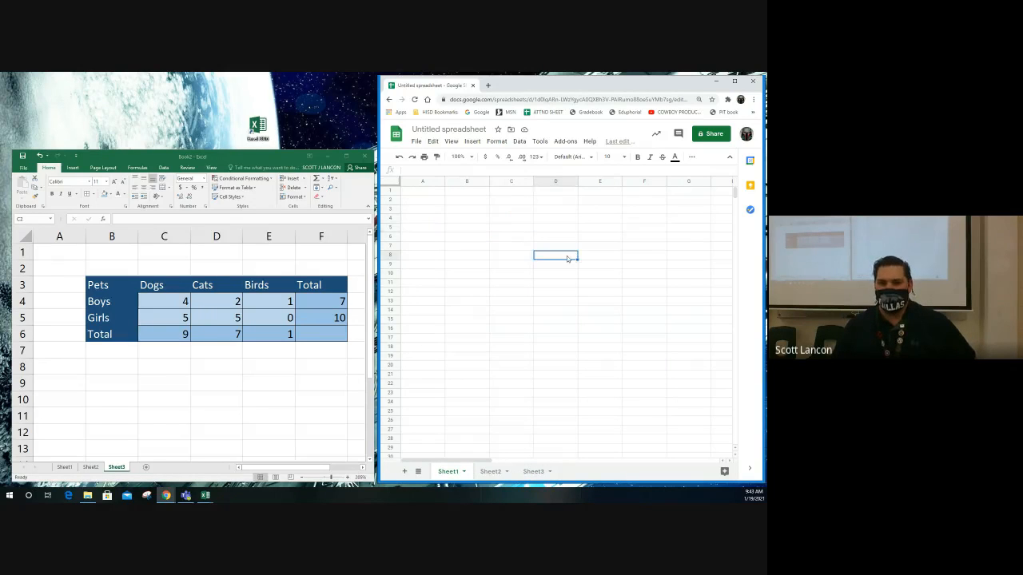
click(495, 236)
click(480, 221)
click(479, 250)
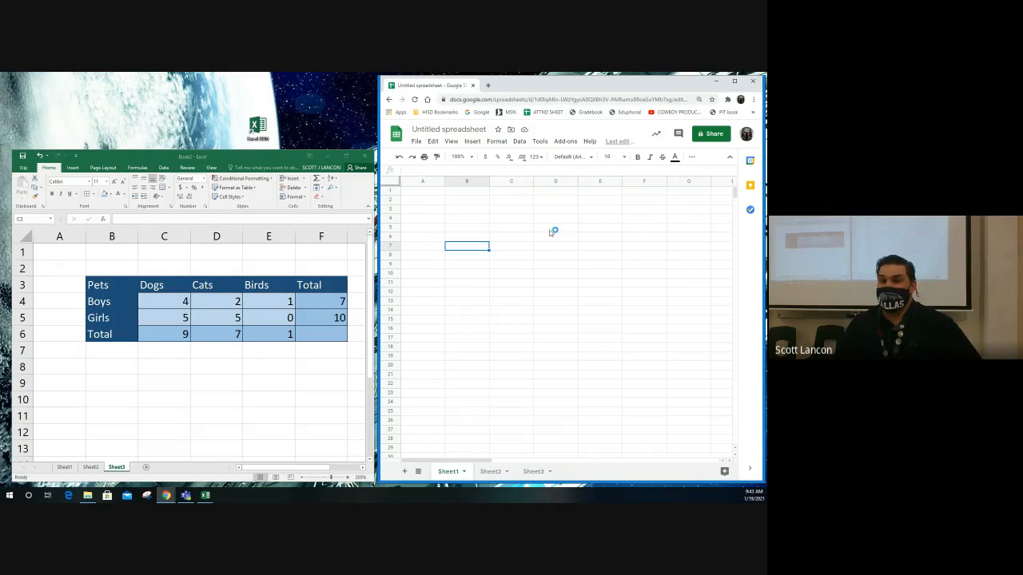
click(553, 230)
click(529, 252)
click(472, 222)
click(512, 233)
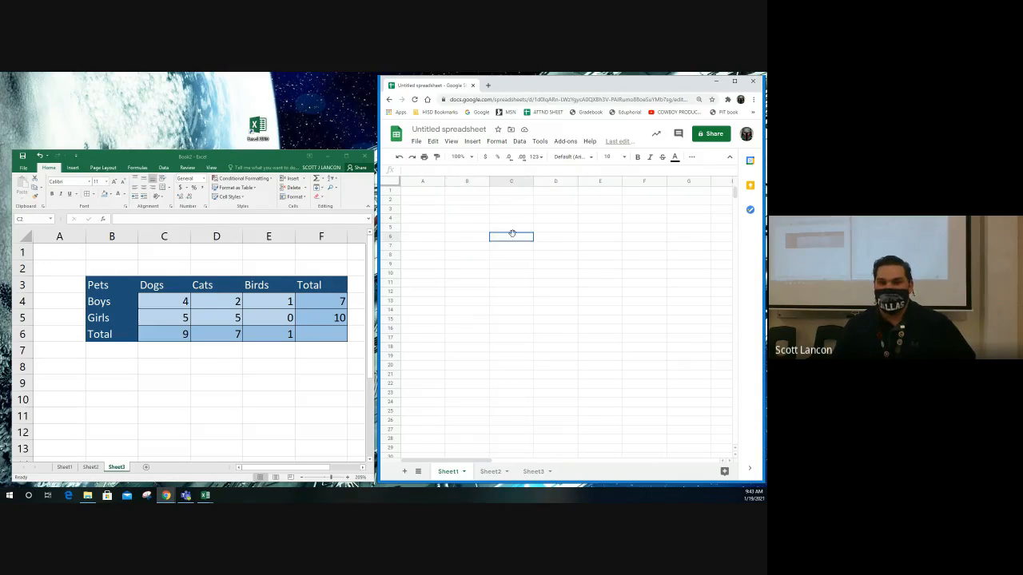
click(536, 275)
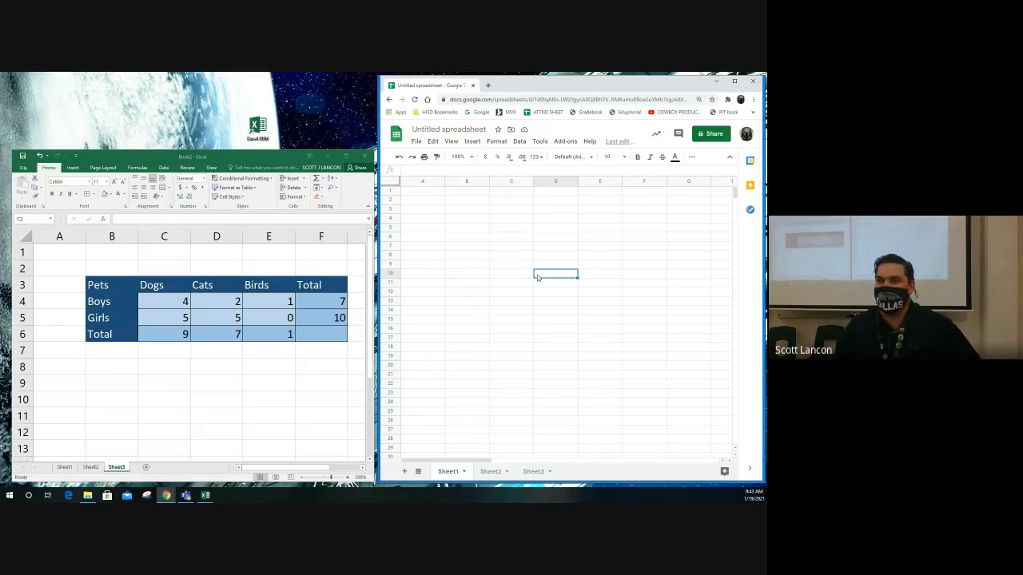
click(471, 245)
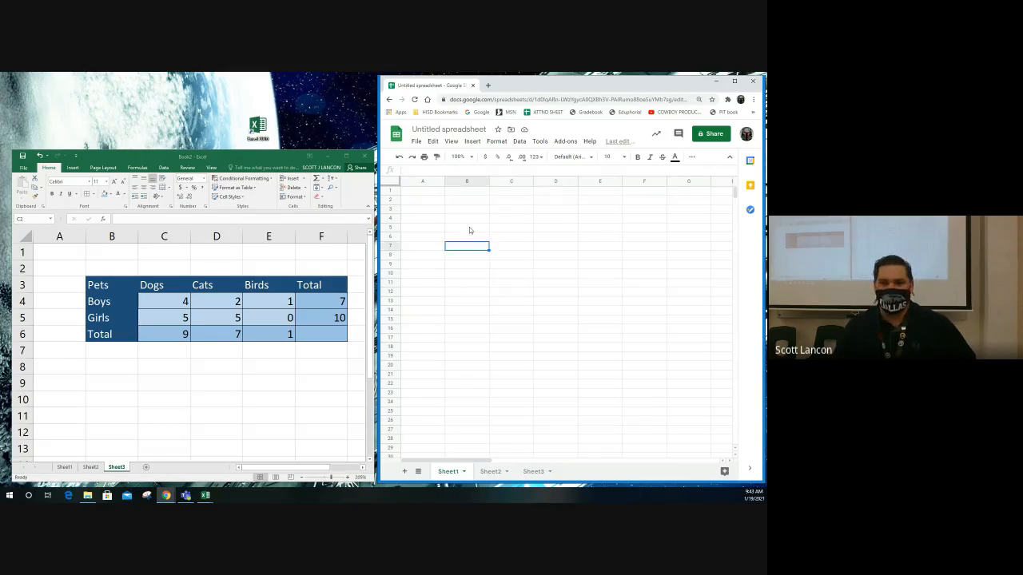
click(469, 218)
click(531, 265)
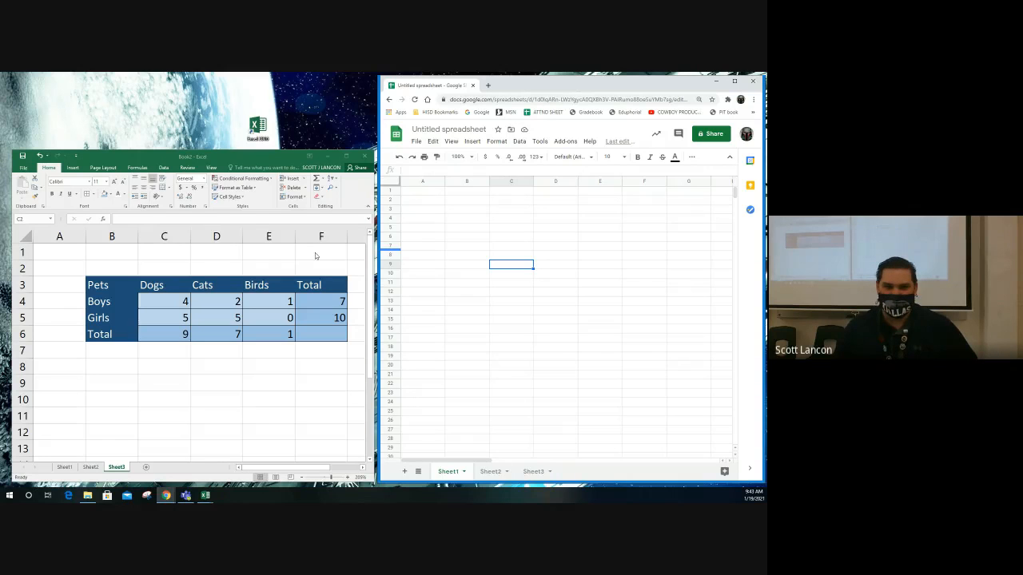
- Switch to Excel and inspect the contents of B3, C4, D6 and F4, opening the Boys total formula in F4 for editing
click(116, 287)
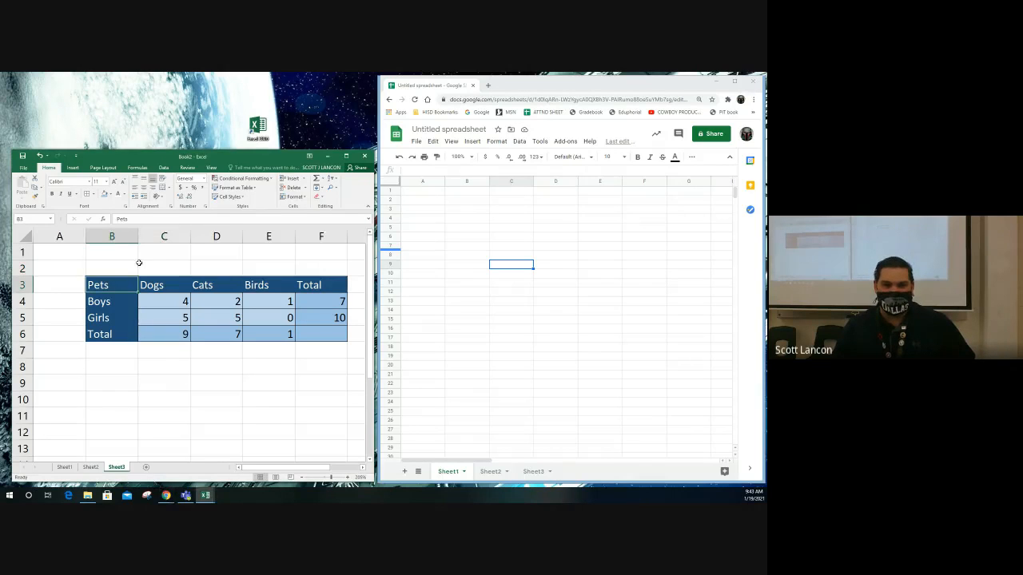
click(177, 298)
click(203, 329)
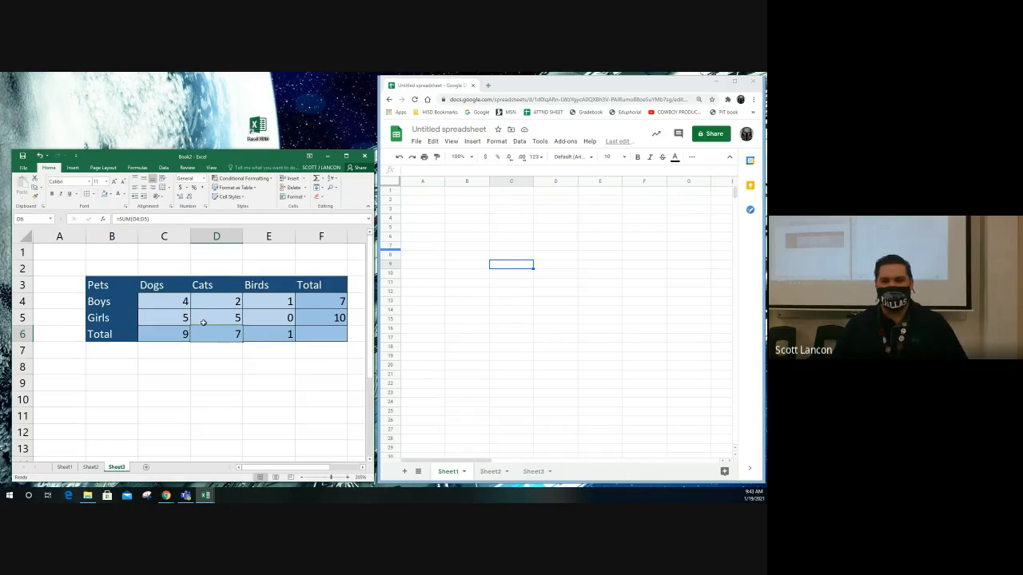
click(313, 306)
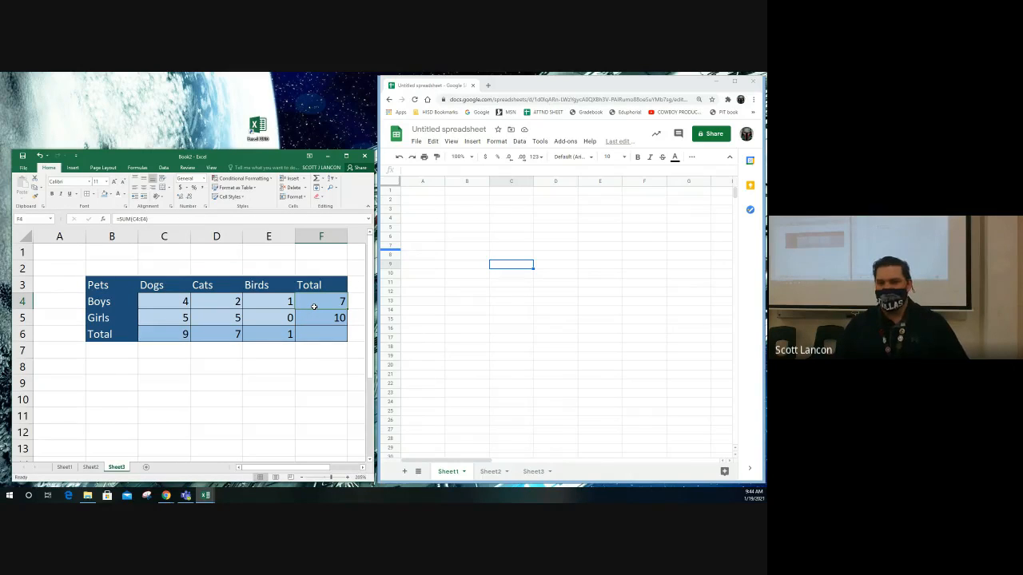
click(242, 220)
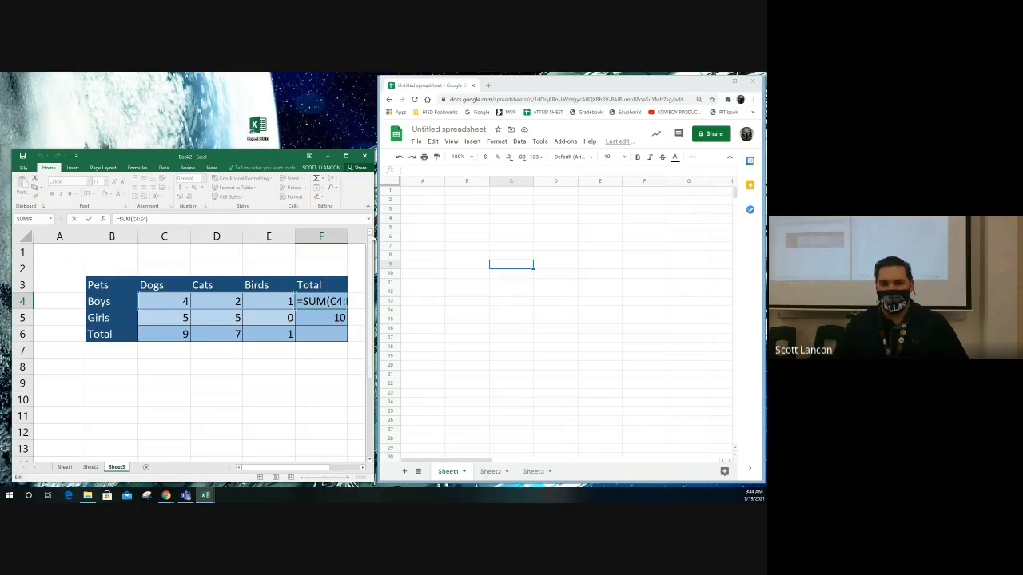
- Widen the Excel window and column F to make room for the full Boys total formula, and select F4
drag(371, 232, 461, 232)
click(321, 236)
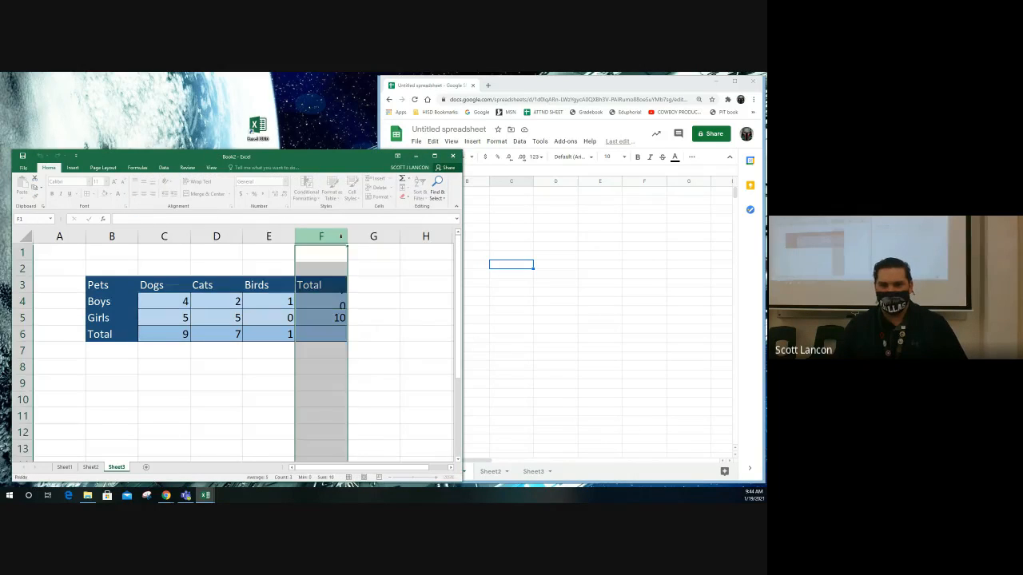
drag(347, 237, 382, 237)
click(338, 301)
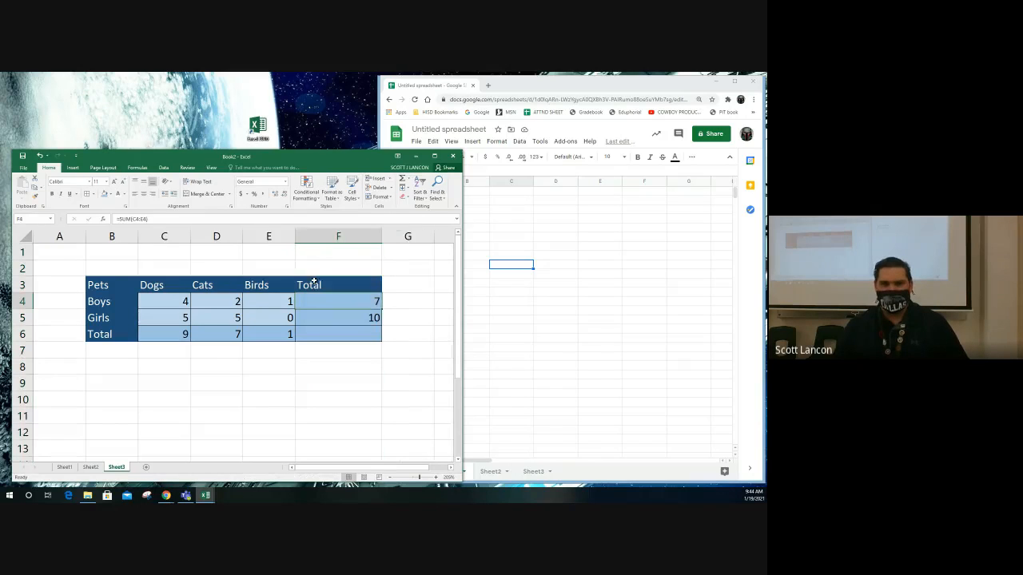
- Examine the Boys total formula in F4 in edit mode, leaving its contents as they are
click(262, 219)
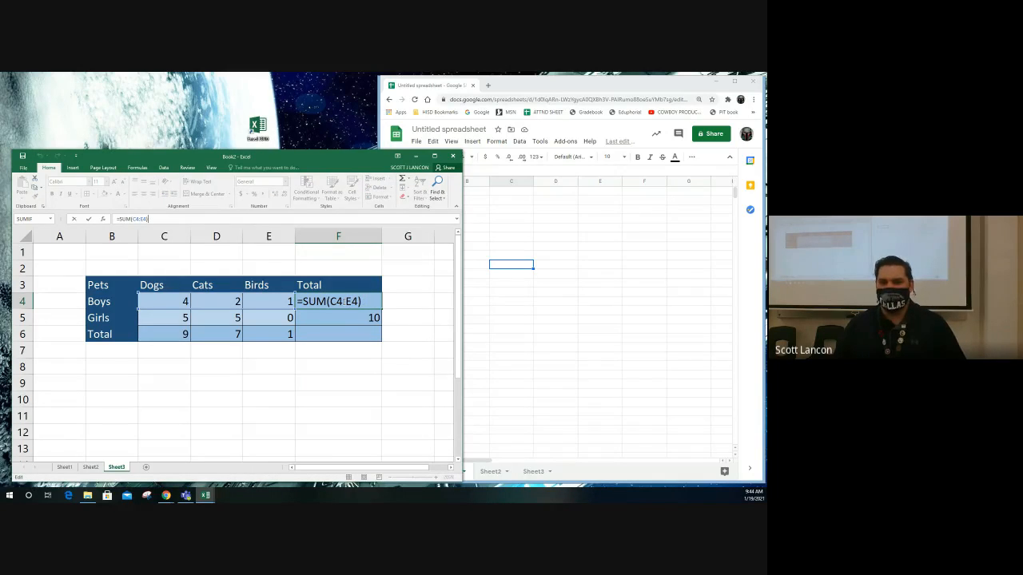
key(Escape)
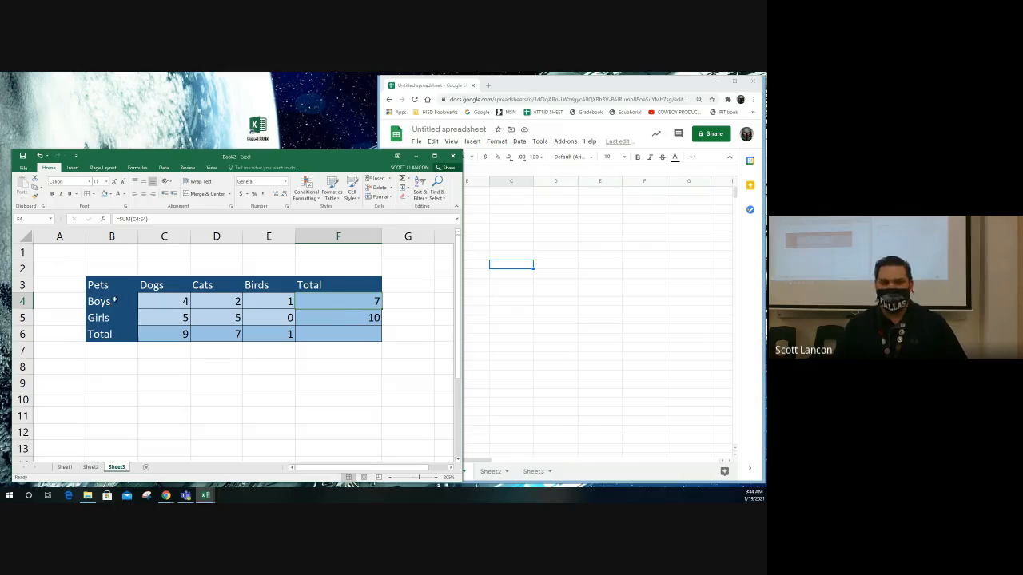
click(293, 219)
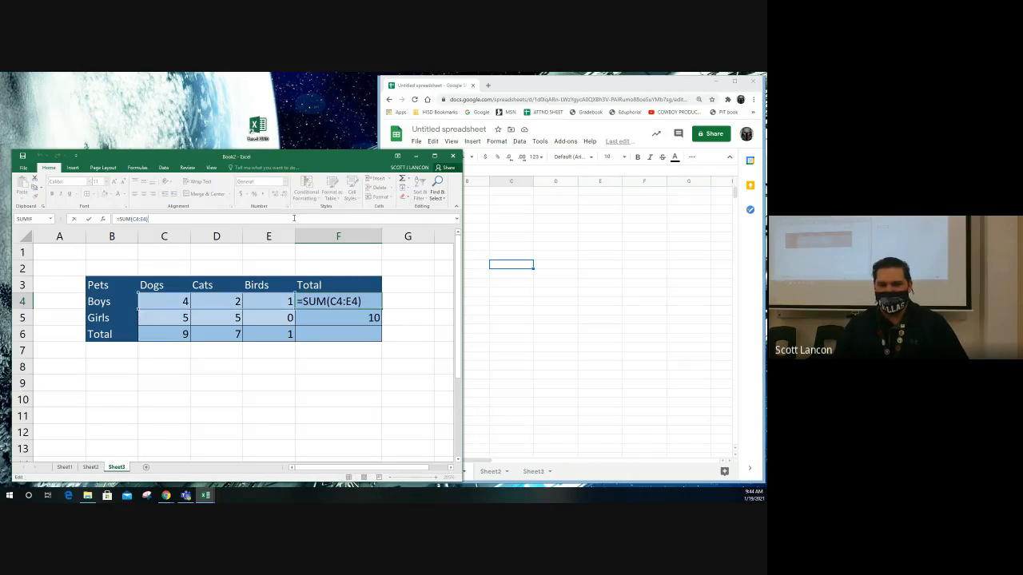
key(Return)
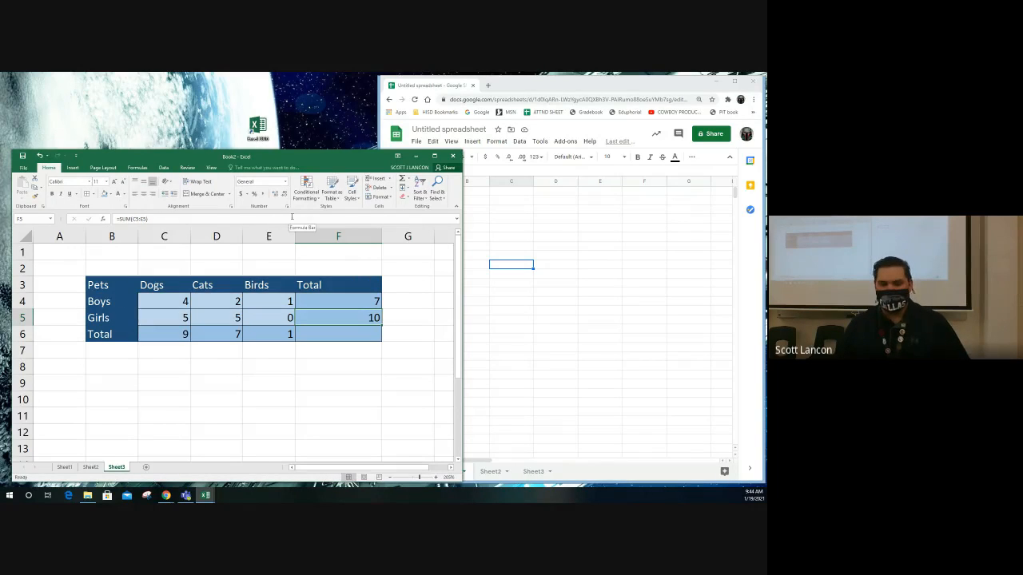
- Append a long run of random filler text beginning with "jalal;kdsjf" after Pets in cell B3
click(103, 296)
click(116, 285)
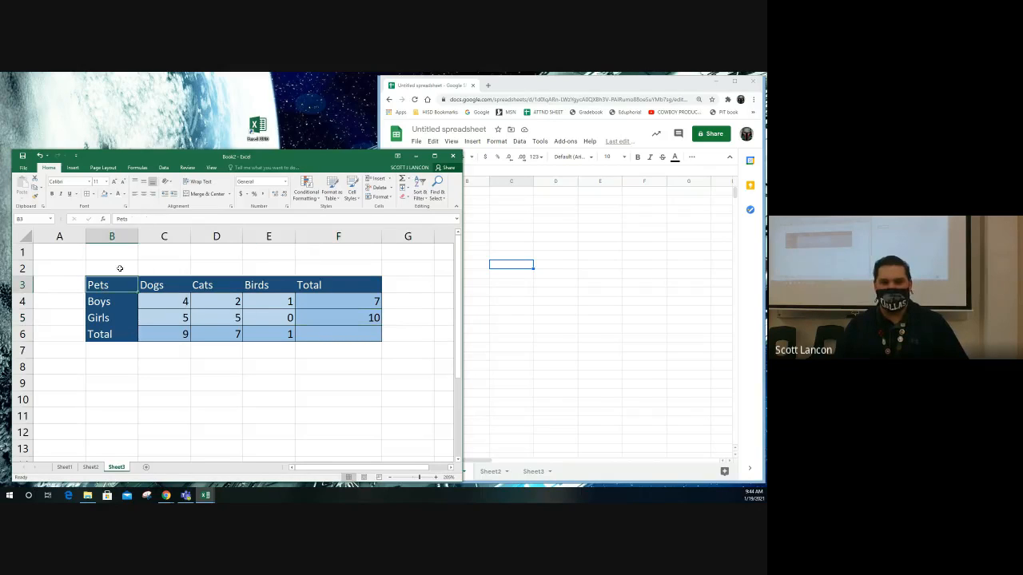
click(144, 218)
text(jalal;ksjf alkjd;lakjds flakjsdf;aksjd fl;aksjd ;lkajdf ;lk)
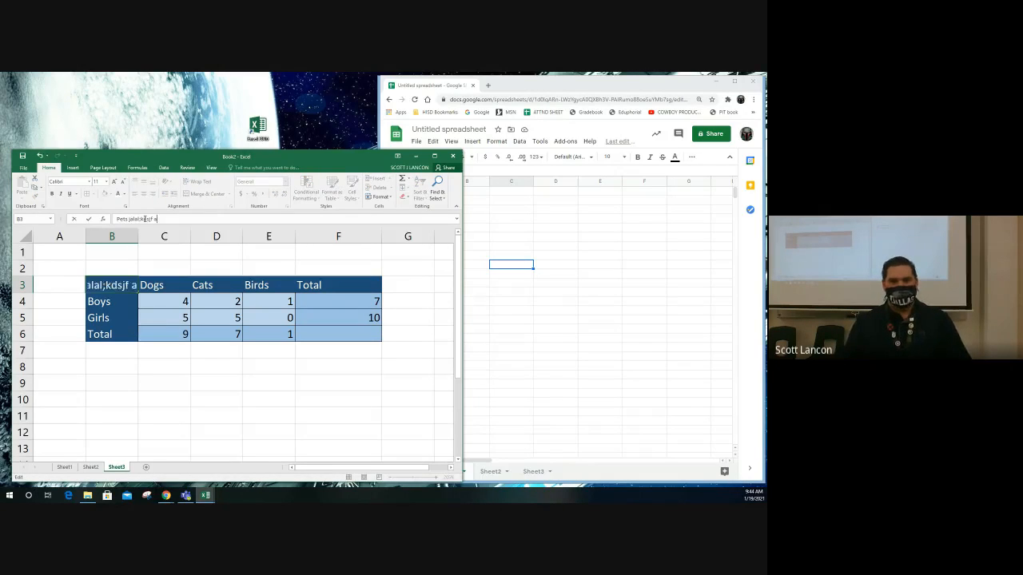
text(ajdf;lkajsdf ;lk)
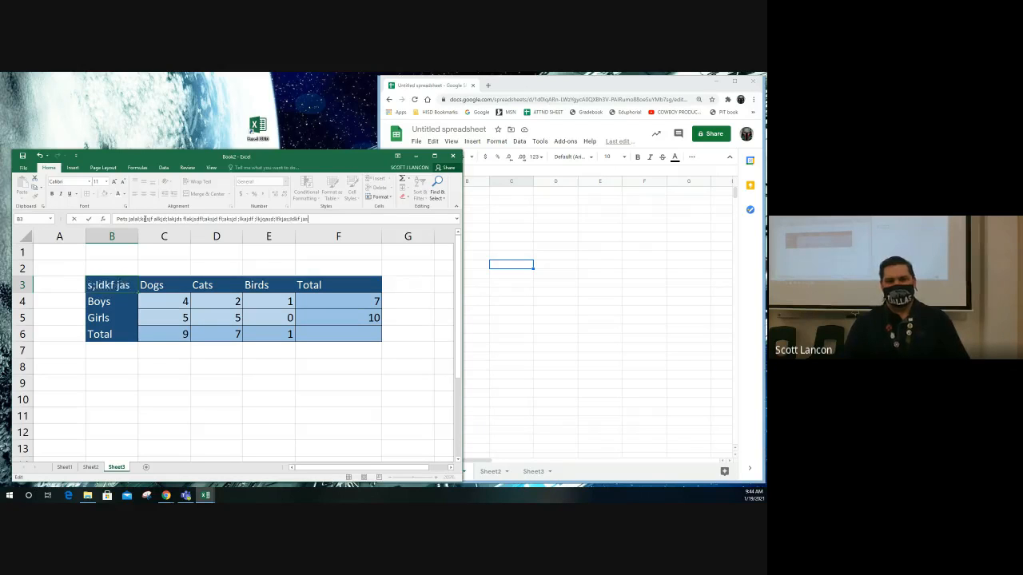
key(Return)
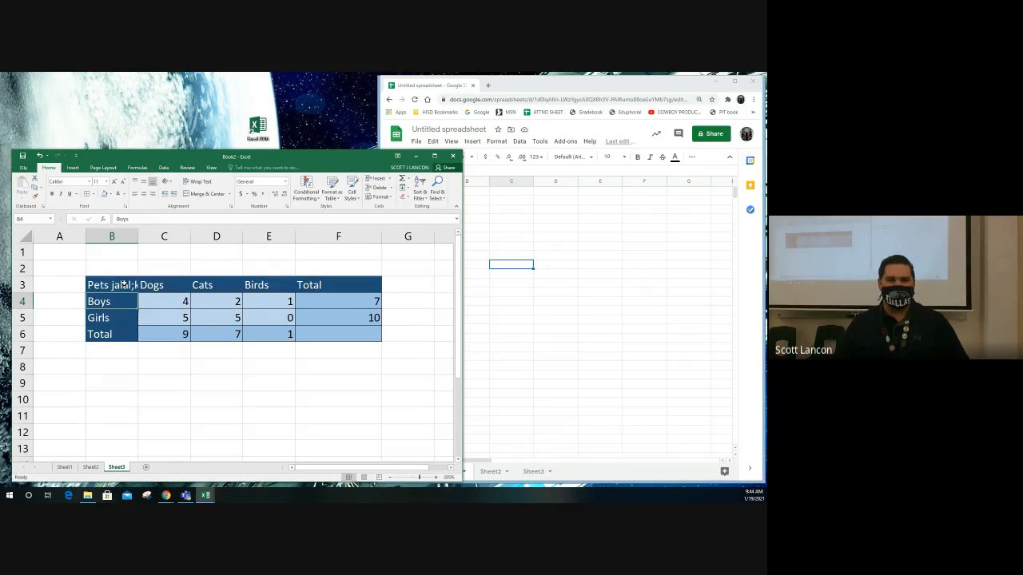
- Copy the Pets filler text cell B3 into the empty cell B2 above it
click(122, 282)
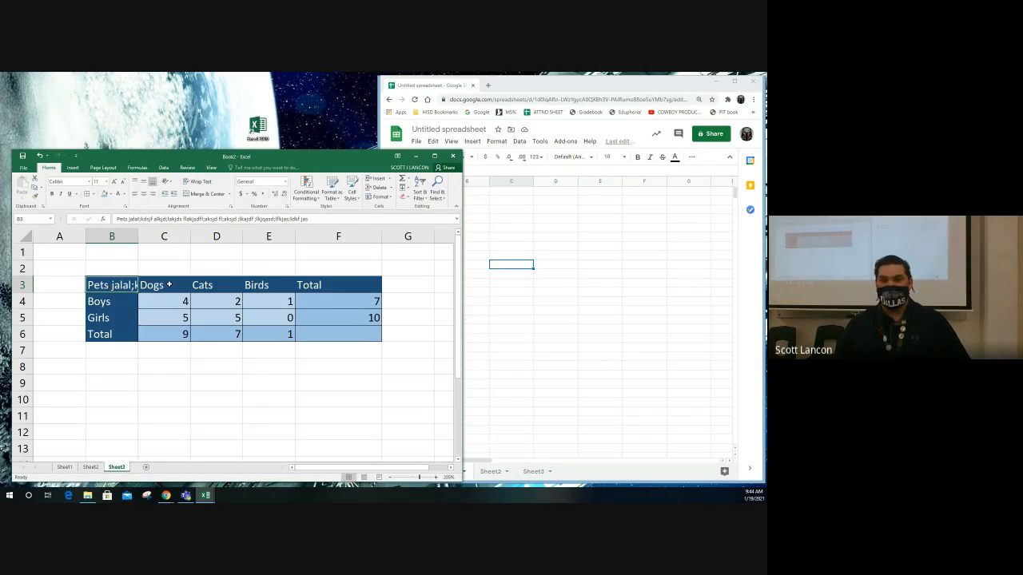
click(121, 272)
click(118, 282)
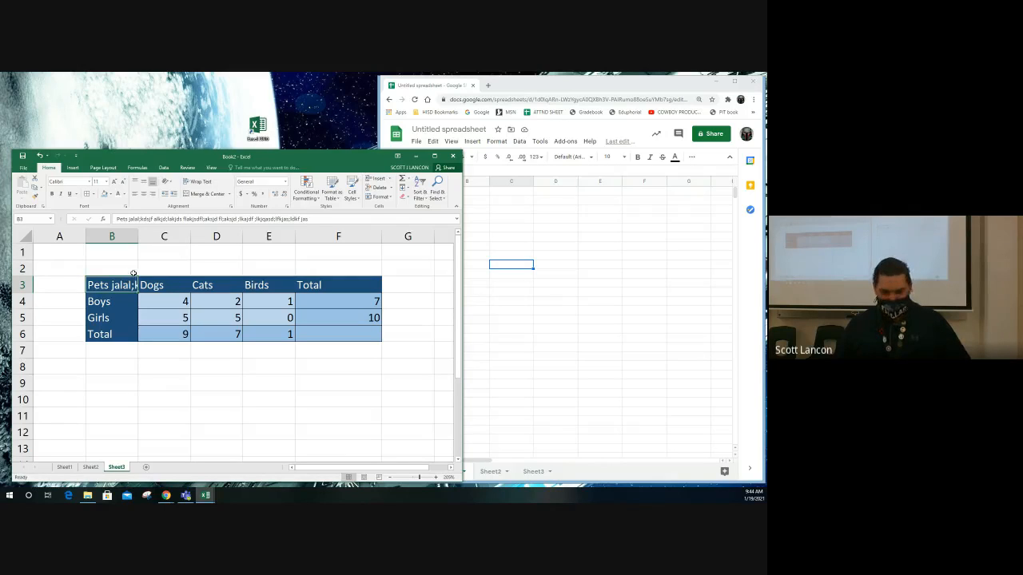
key(ctrl+c)
click(123, 268)
key(ctrl+v)
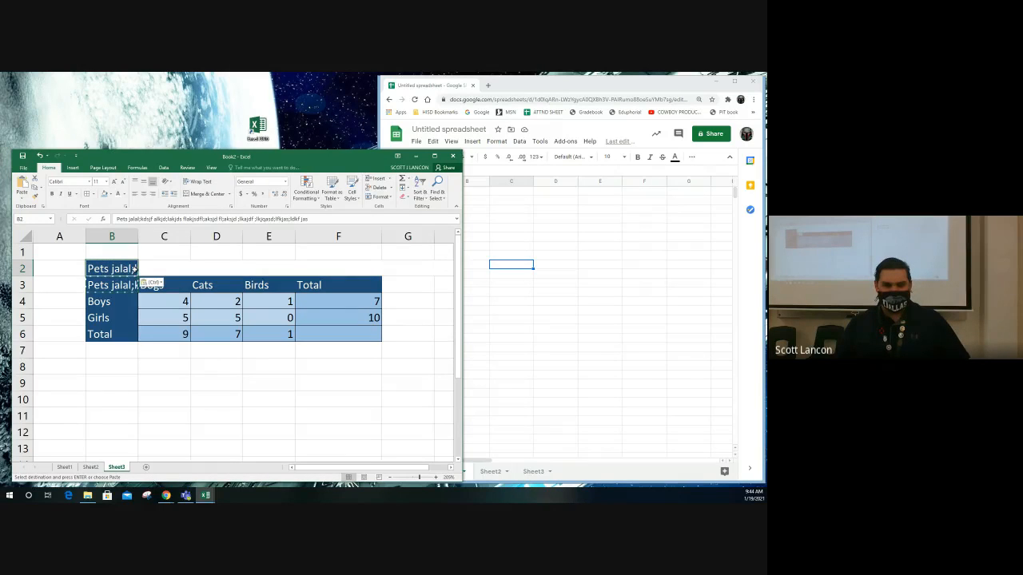
click(145, 271)
click(122, 274)
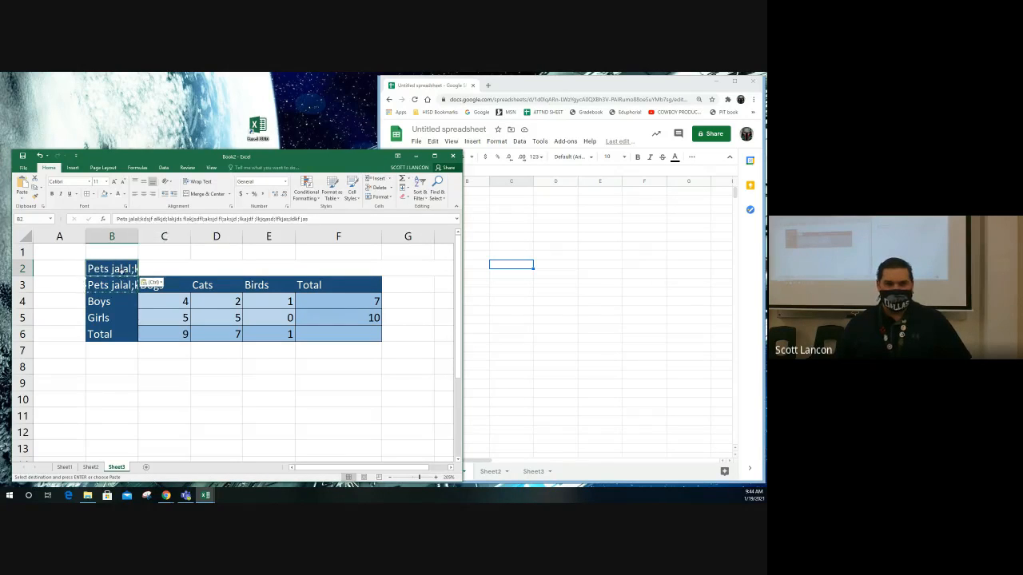
- Copy only the text contents of B2, without the cell formatting, into B1
drag(312, 219, 106, 223)
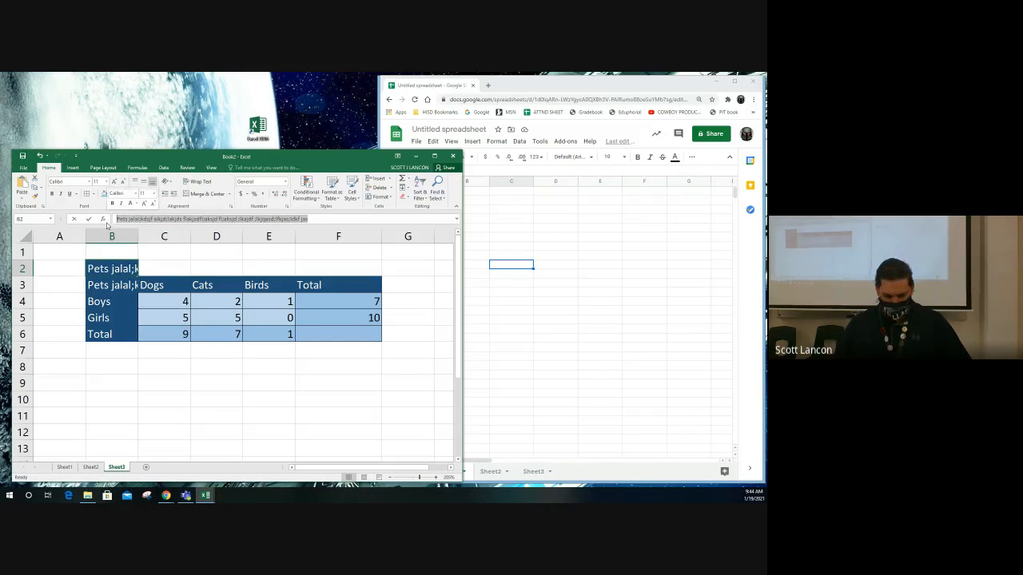
key(ctrl+c)
click(101, 247)
key(ctrl+v)
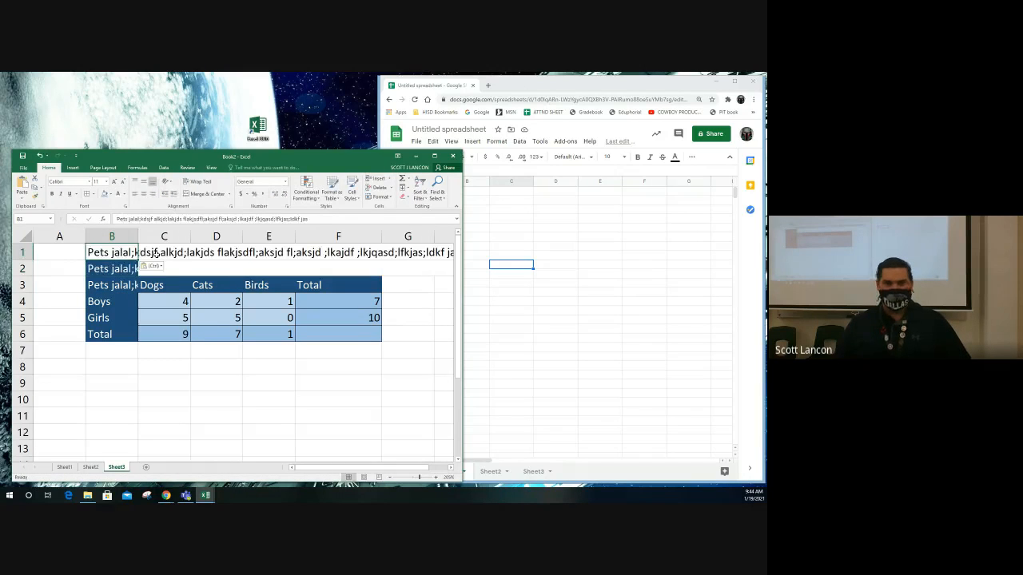
- Check cells A1 to F1 one by one to see which of them actually holds the long text
click(162, 252)
click(219, 252)
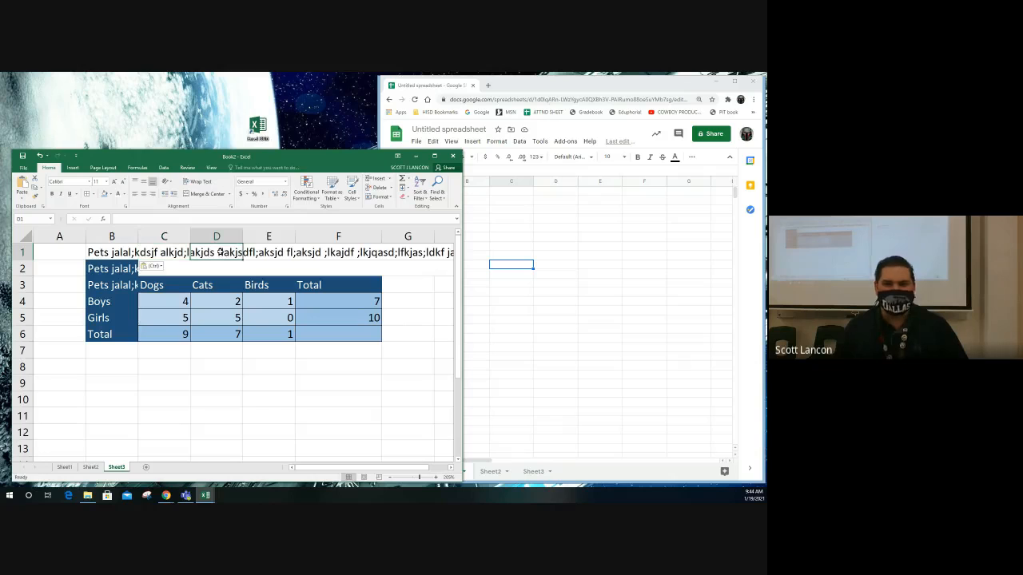
click(264, 253)
click(336, 252)
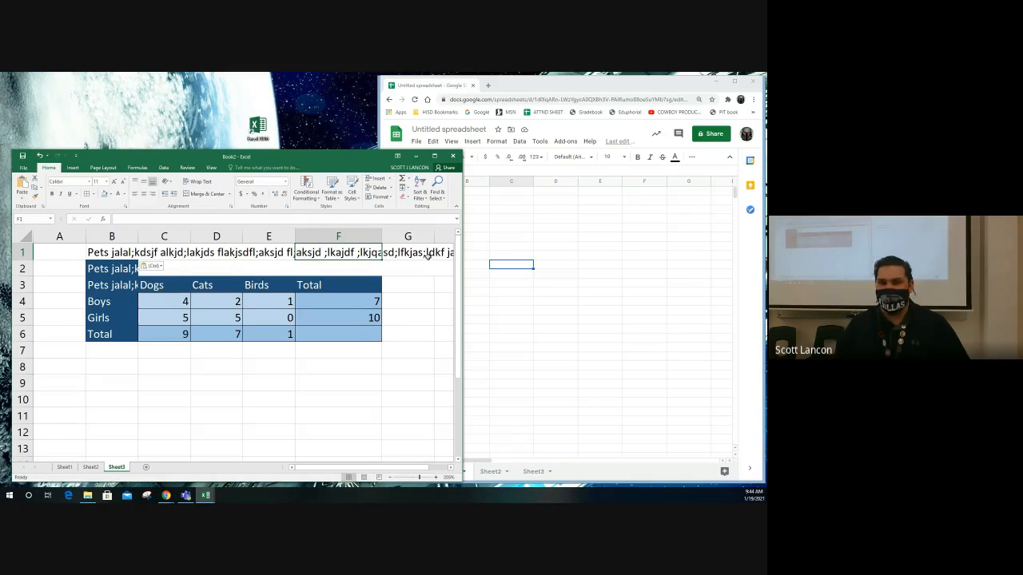
mouse_move(104, 253)
mouse_down()
mouse_move(432, 262)
mouse_move(444, 238)
mouse_move(122, 252)
mouse_up()
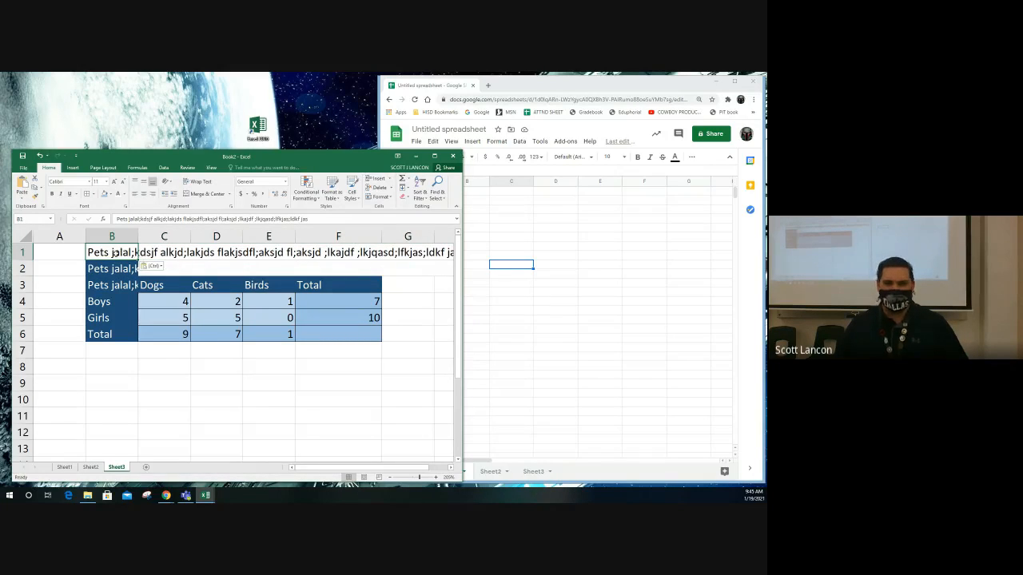
click(55, 252)
click(108, 252)
- Enter asdfa in C1 and compare it with the long text in B1
click(146, 253)
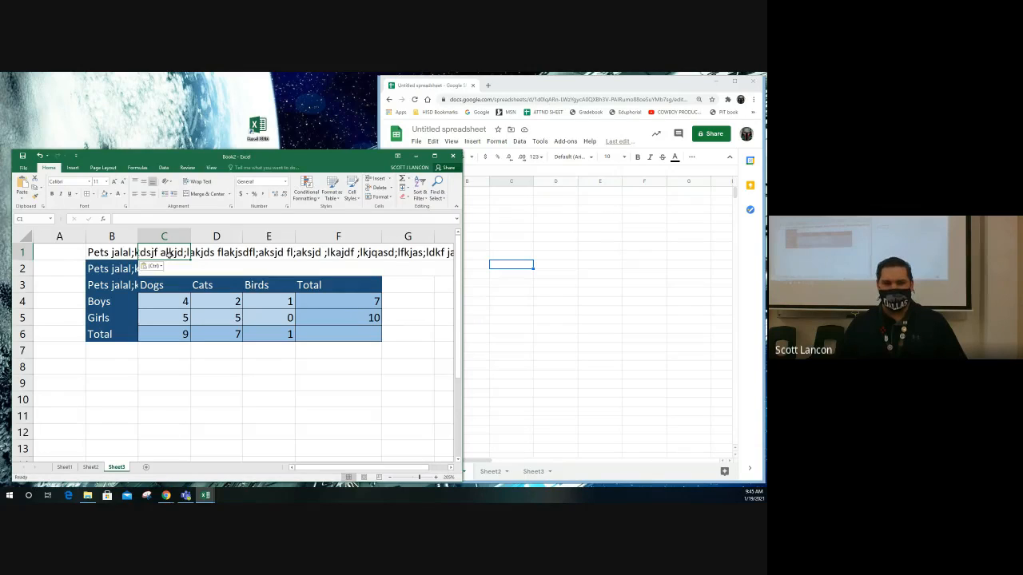
text(asdfasd)
key(Return)
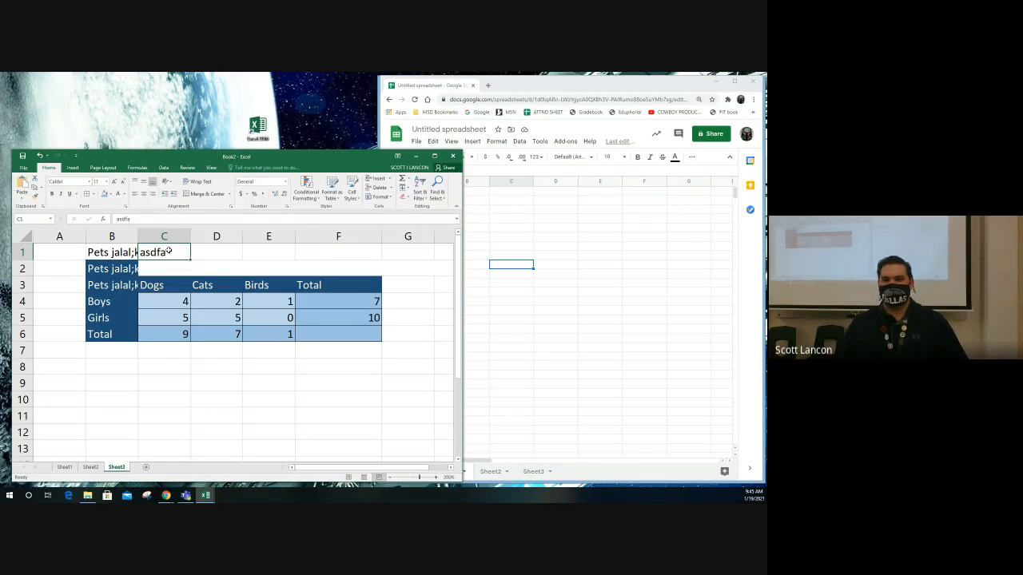
click(118, 252)
click(159, 253)
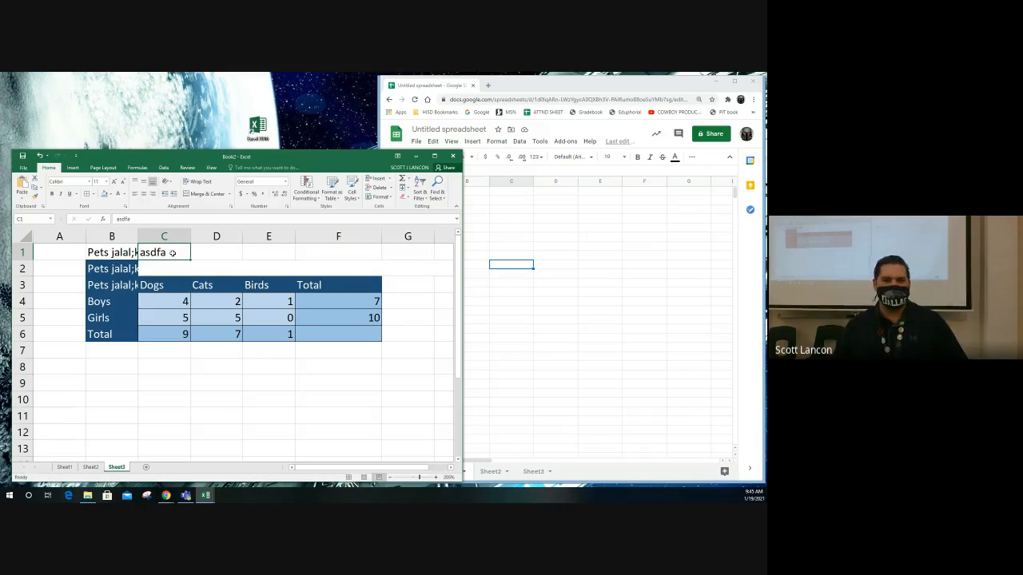
- Clear the asdfa text from C1 so that the cell is empty
double_click(170, 252)
drag(171, 253, 139, 252)
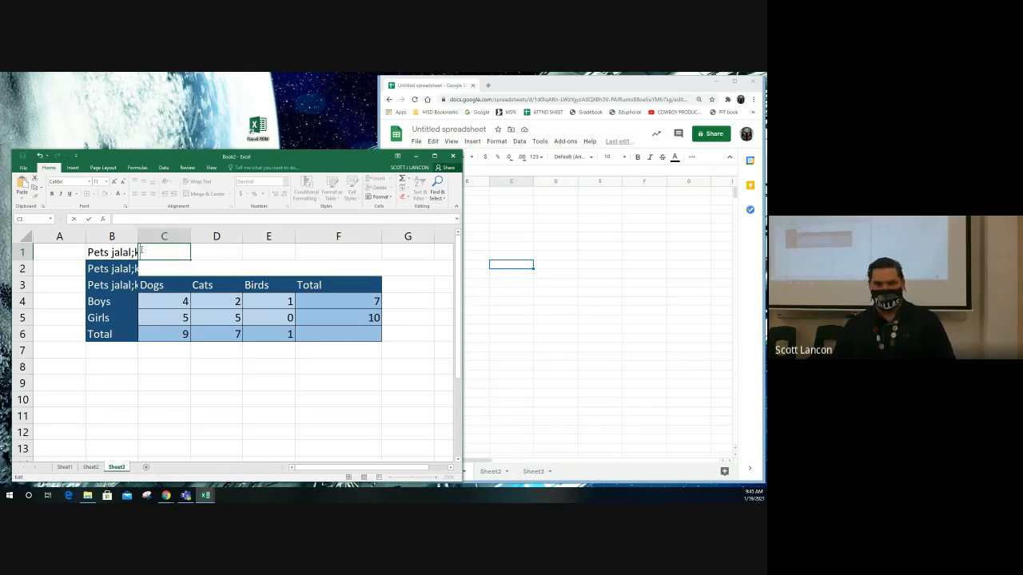
click(169, 268)
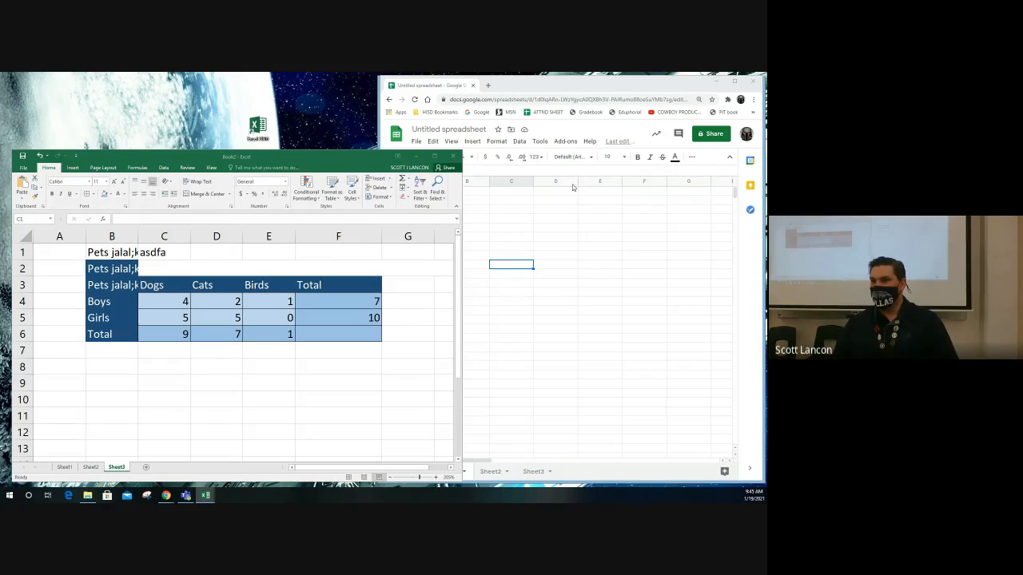
click(122, 309)
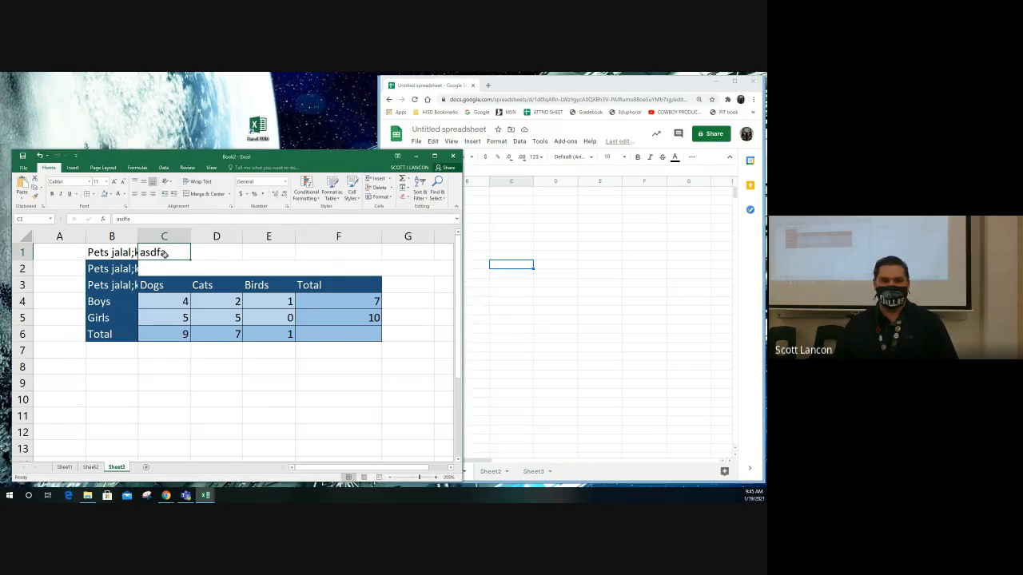
key(BackSpace)
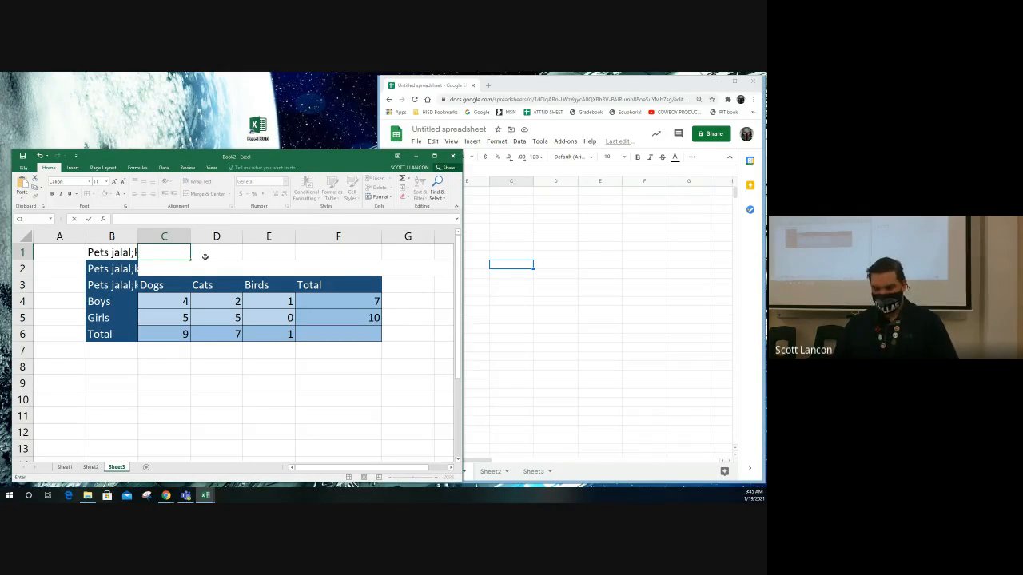
key(Return)
click(174, 253)
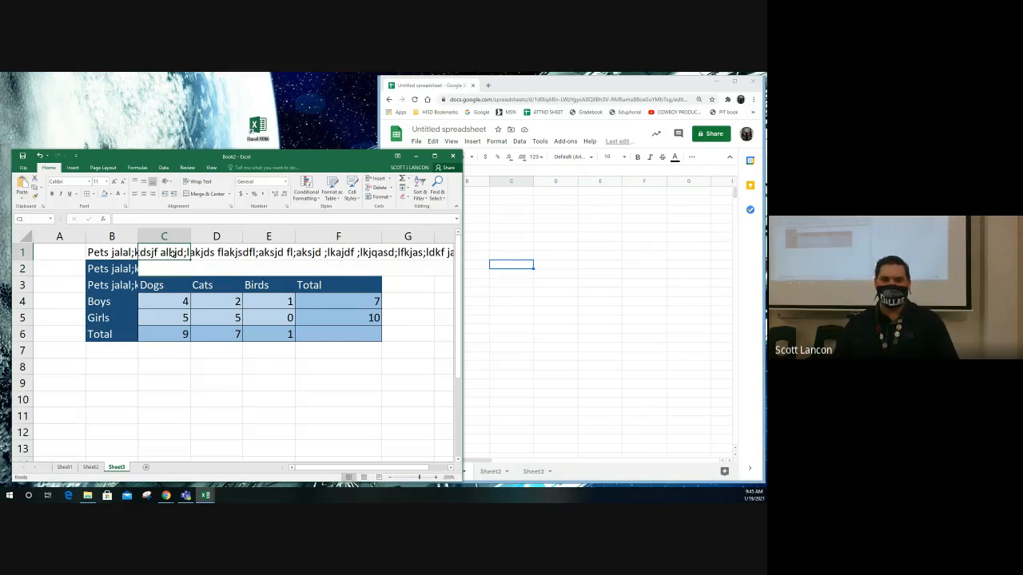
- Examine the long text across row 1 and enter asdfa in C1 once more
drag(117, 254, 416, 253)
click(174, 253)
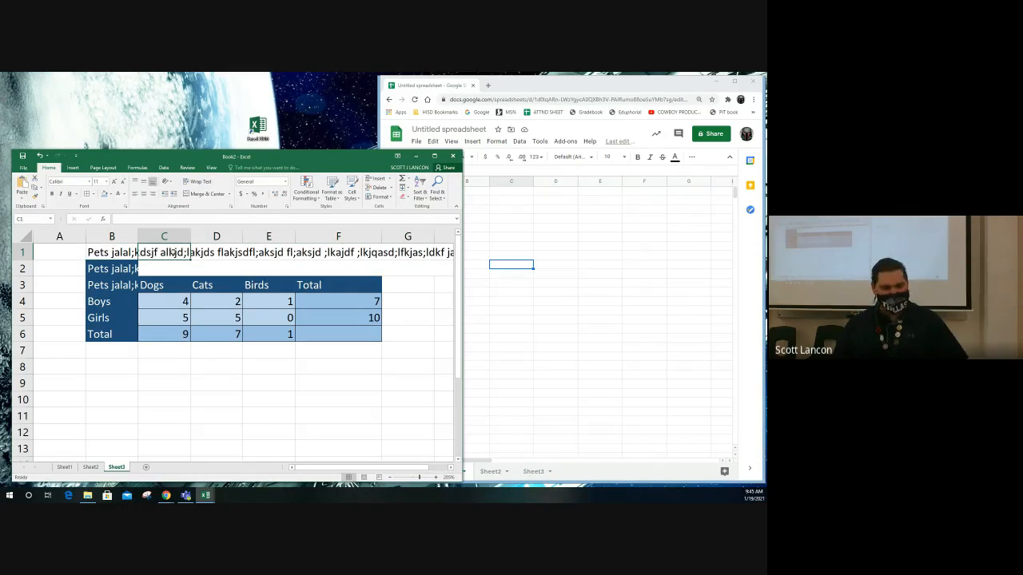
text(asdfa)
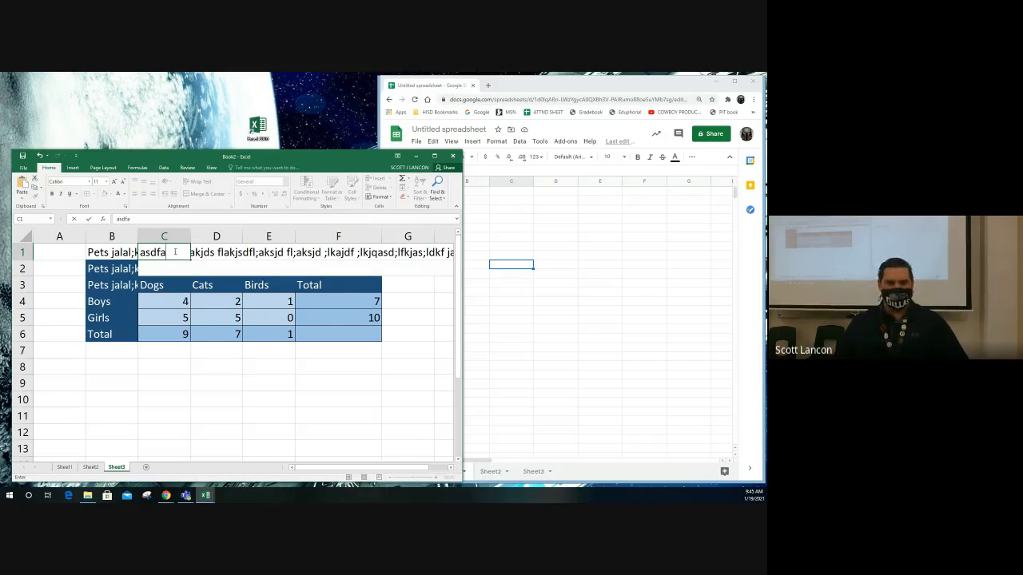
key(Return)
- Delete the contents of both C1 and B1
key(Up)
key(Delete)
key(Left)
key(Delete)
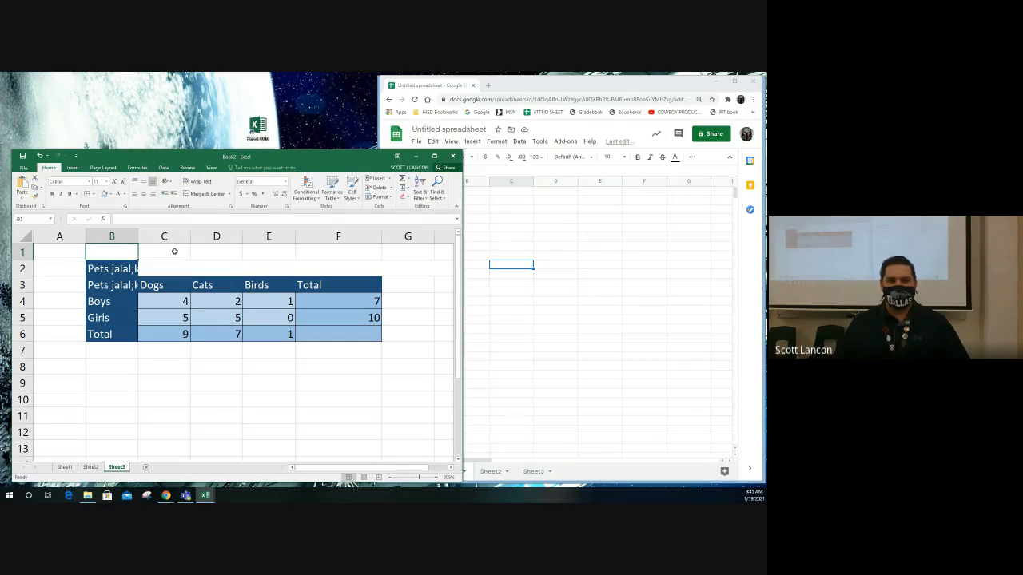
- Remove the random filler text after Pets in B2, leaving only Pets
key(Down)
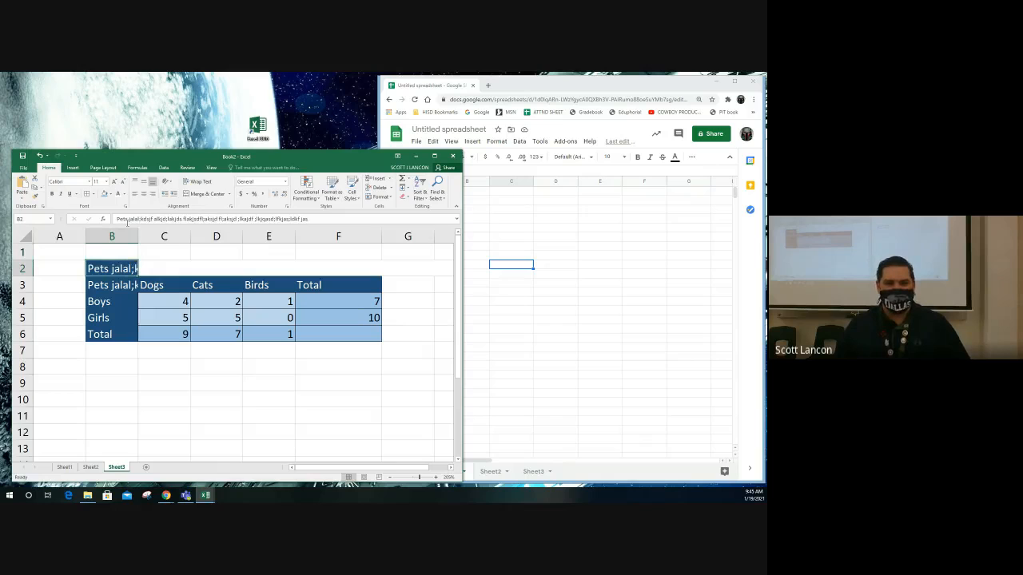
drag(127, 219, 321, 224)
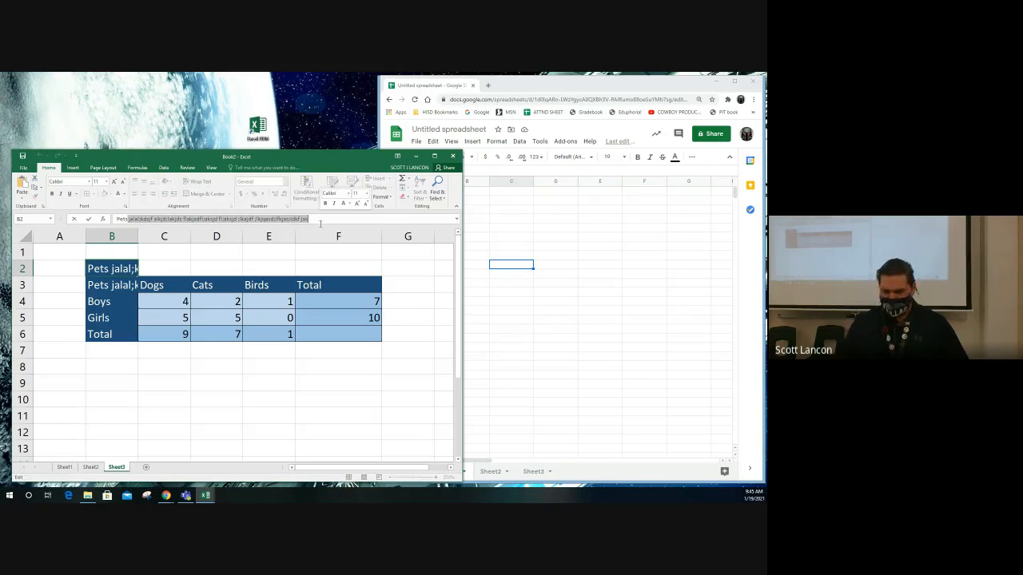
key(BackSpace)
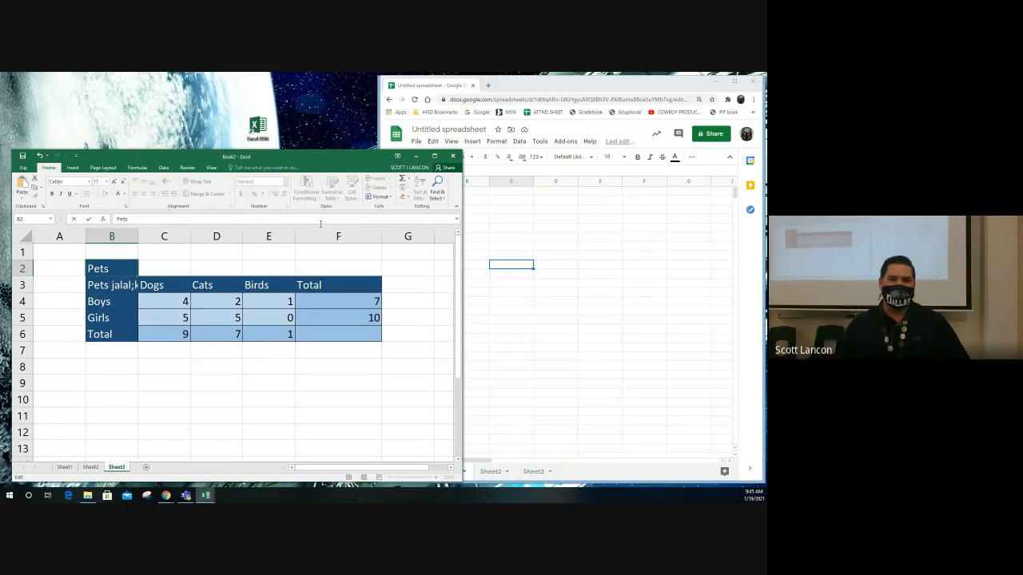
click(193, 264)
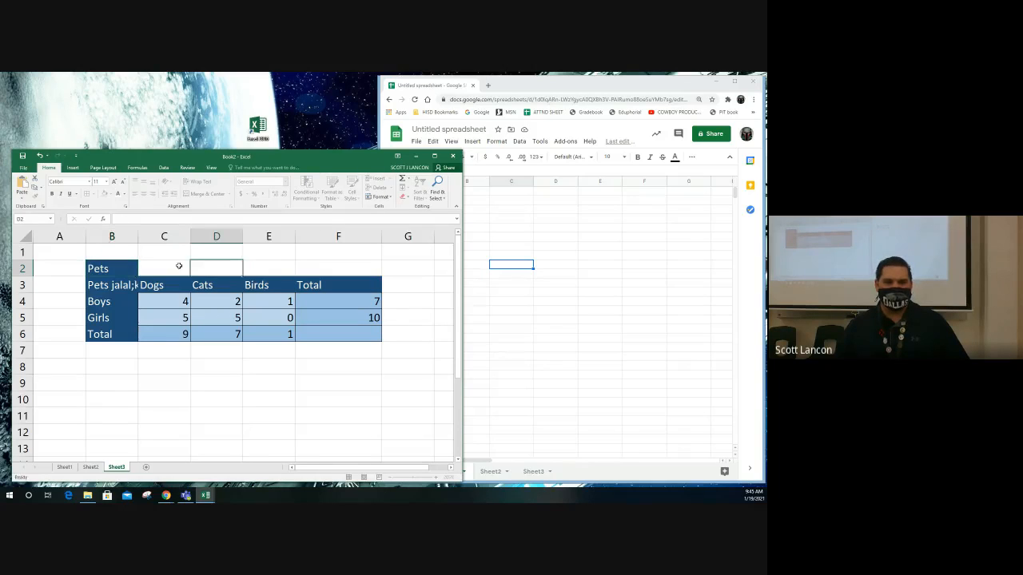
- Erase the random filler text from the end of the B3 header, leaving only Pets
click(128, 283)
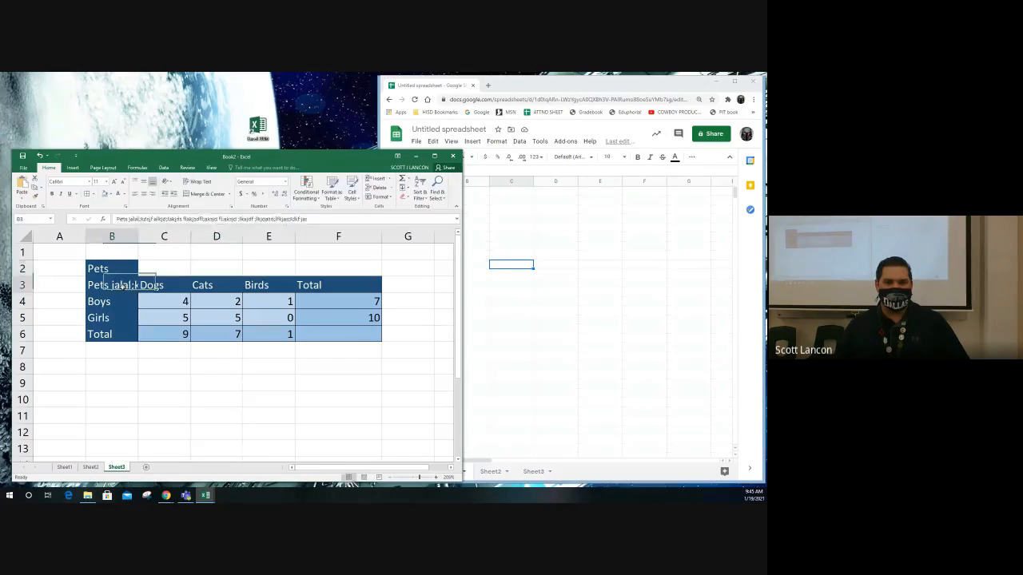
click(359, 219)
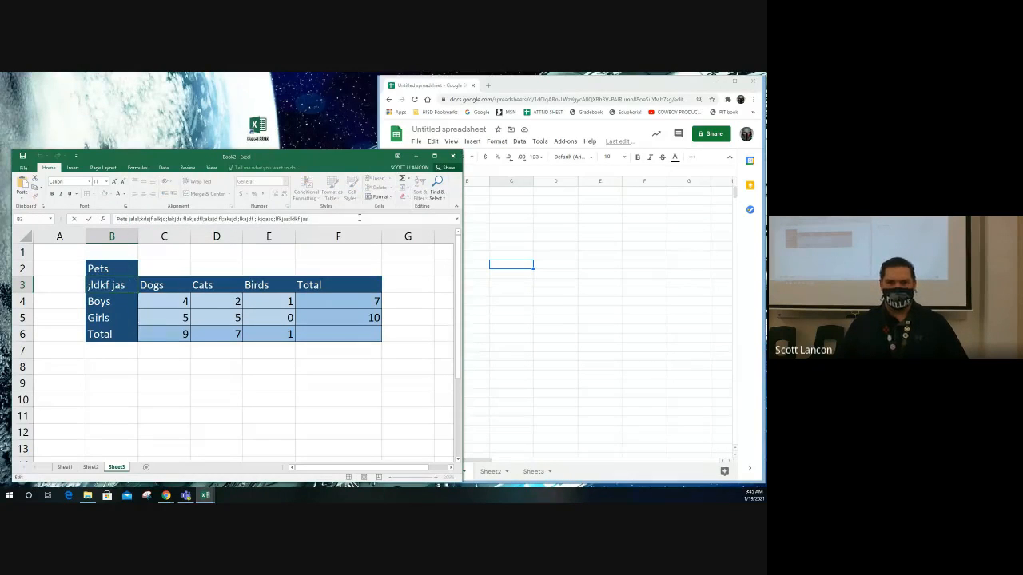
key(BackSpace)
key(BackSpace)
key(BackSpace)
key(BackSpace)
key(BackSpace)
key(BackSpace)
key(BackSpace)
key(BackSpace)
key(BackSpace)
key(BackSpace)
key(BackSpace)
key(BackSpace)
key(BackSpace)
key(BackSpace)
key(BackSpace)
key(BackSpace)
key(BackSpace)
key(BackSpace)
key(BackSpace)
key(BackSpace)
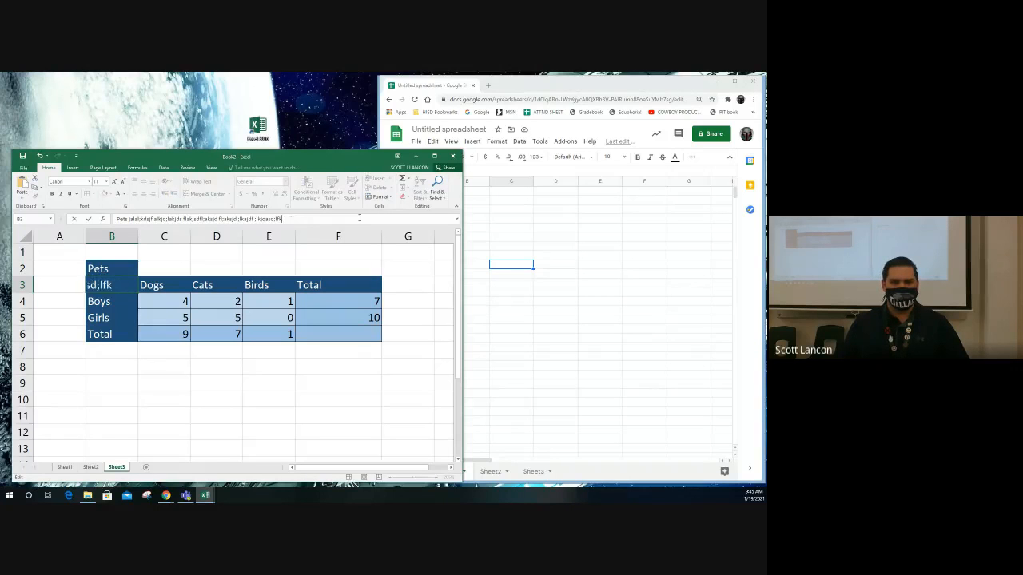
key(BackSpace)
key(BackSpace)
key(BackSpace)
key(BackSpace)
key(BackSpace)
key(BackSpace)
key(BackSpace)
key(BackSpace)
key(BackSpace)
key(BackSpace)
key(BackSpace)
key(BackSpace)
key(BackSpace)
key(BackSpace)
key(BackSpace)
key(BackSpace)
key(BackSpace)
key(BackSpace)
key(BackSpace)
key(BackSpace)
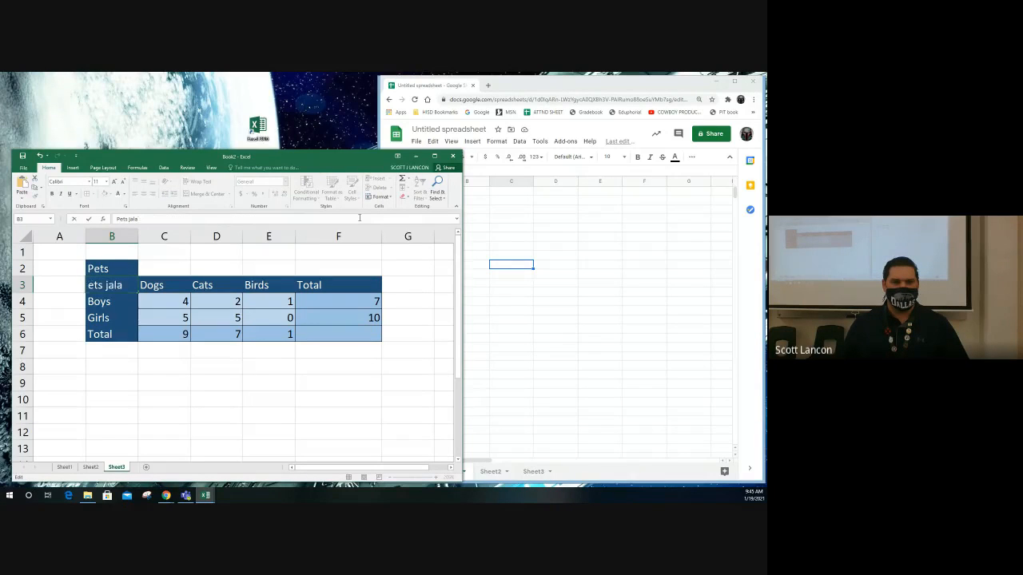
key(Return)
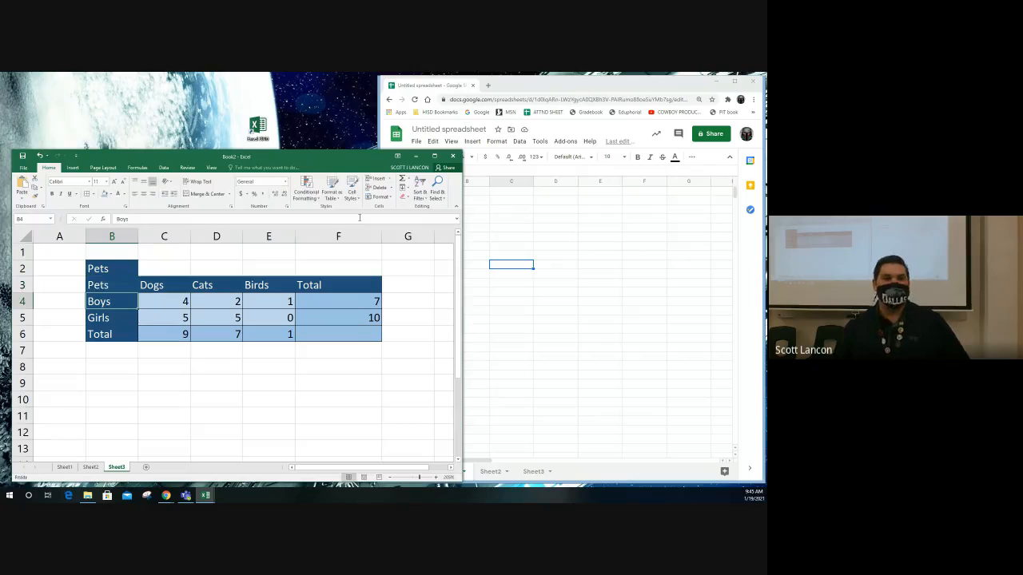
- Inspect the empty cells above the table, then D4, D5 and F5, opening the Girls total formula in F5 for editing
click(180, 268)
click(283, 262)
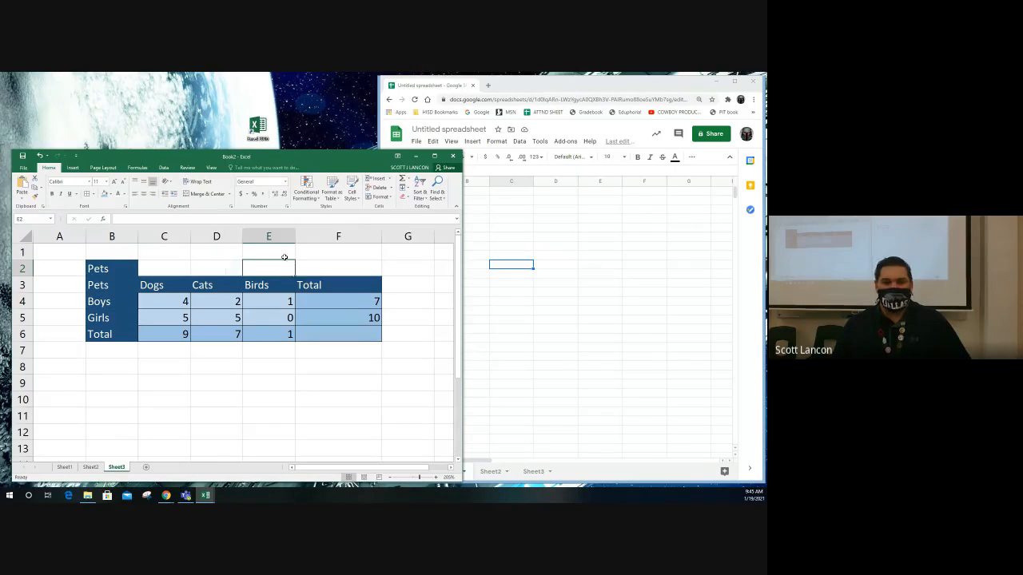
click(255, 253)
click(199, 267)
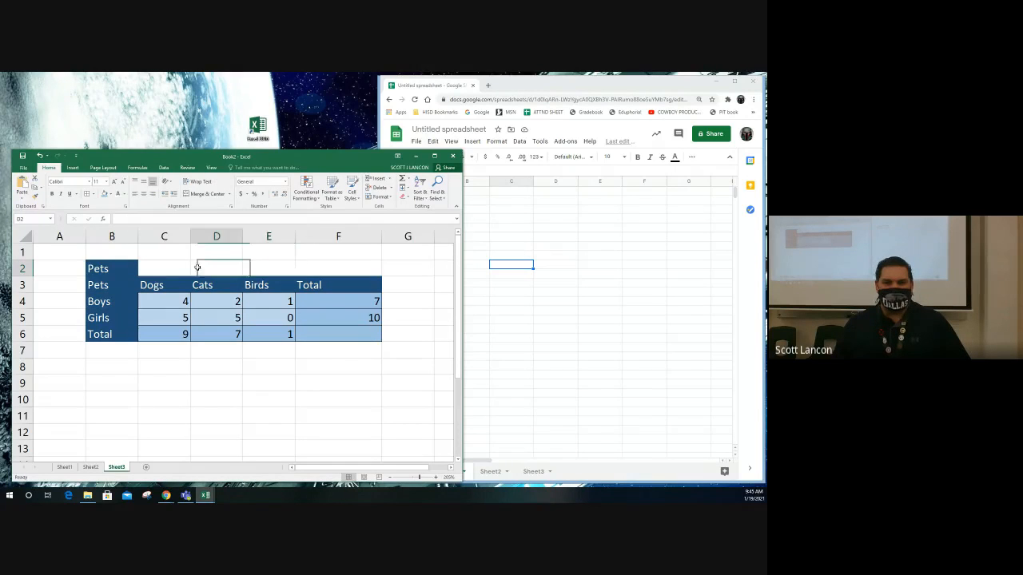
click(230, 301)
click(228, 317)
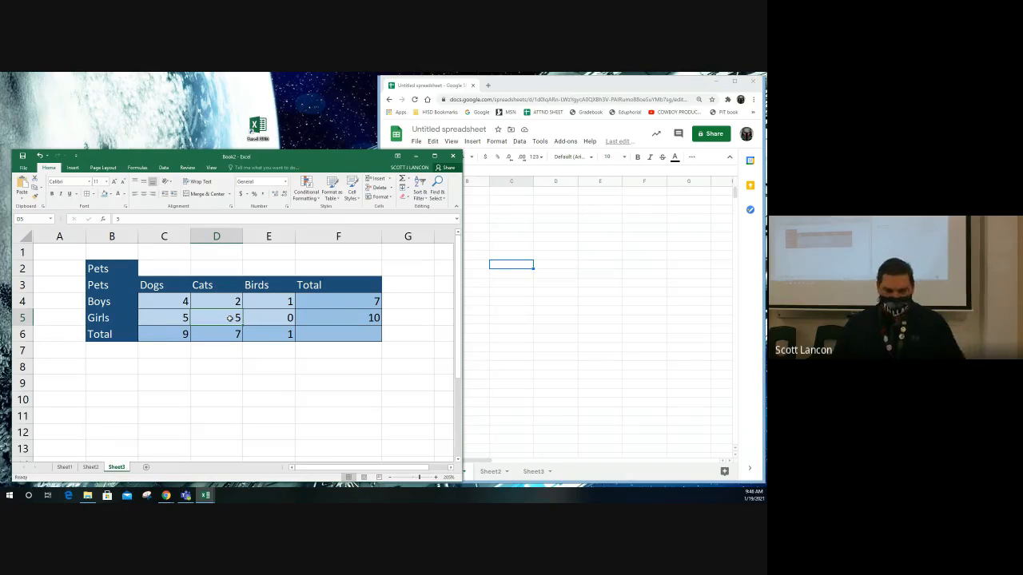
click(352, 317)
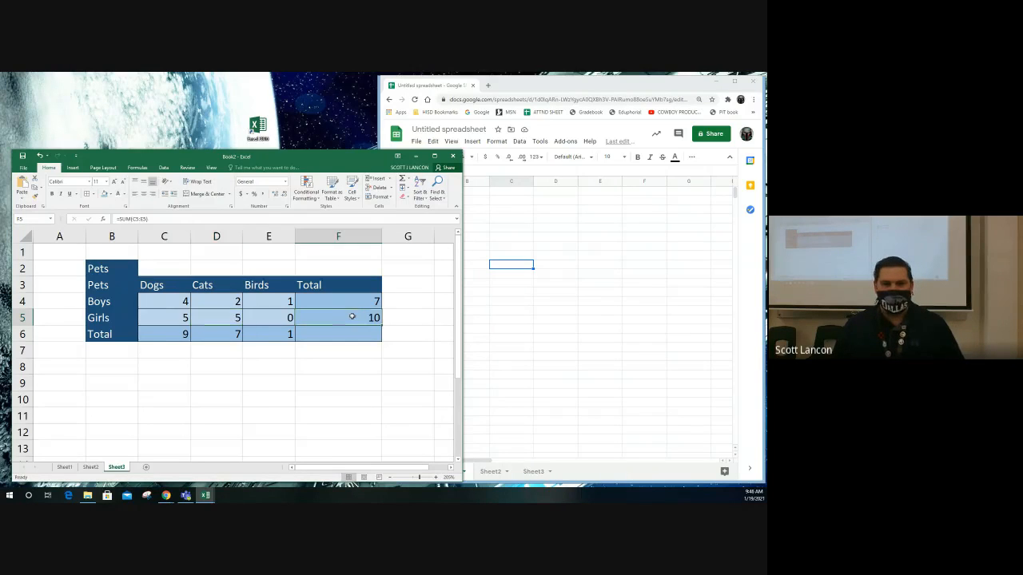
click(161, 218)
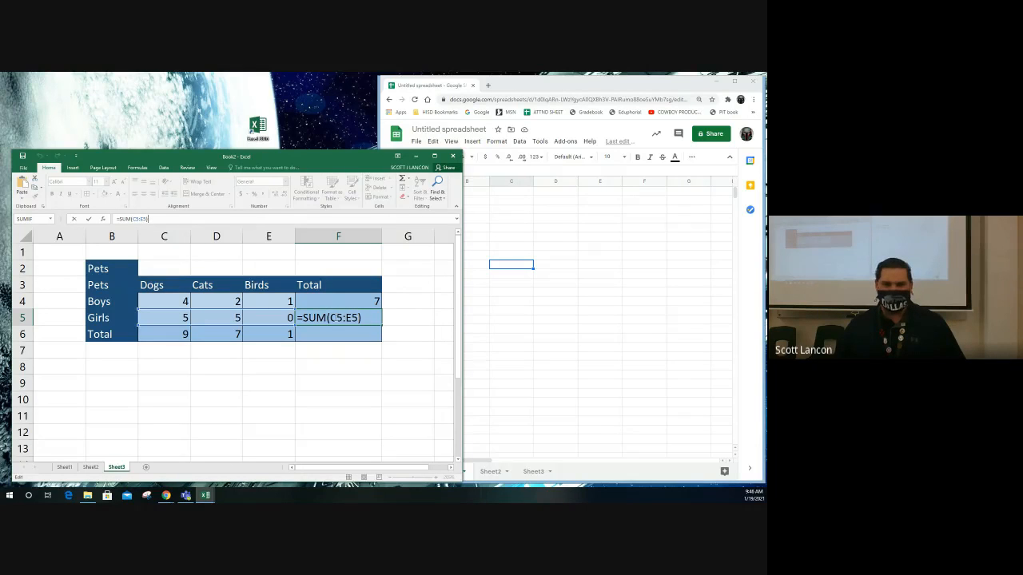
double_click(343, 319)
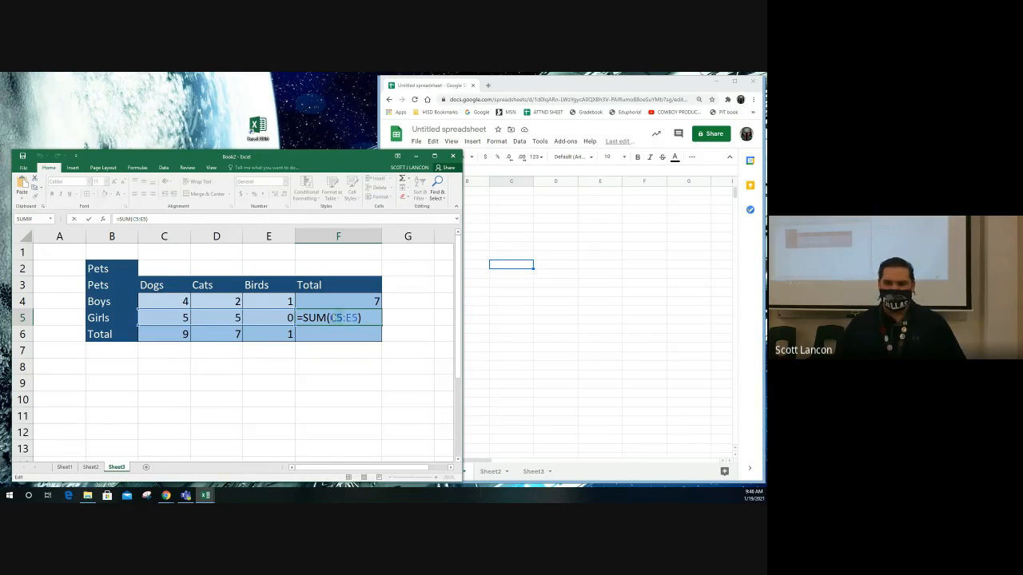
- Examine the C5 reference in the Girls total formula in F5, close the formula and select C5
click(332, 318)
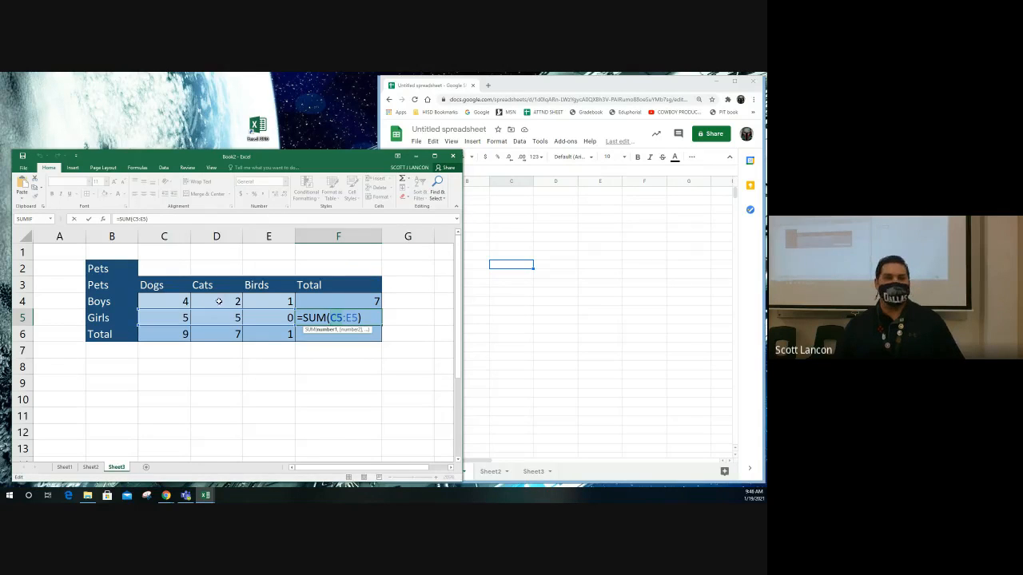
key(ctrl+Return)
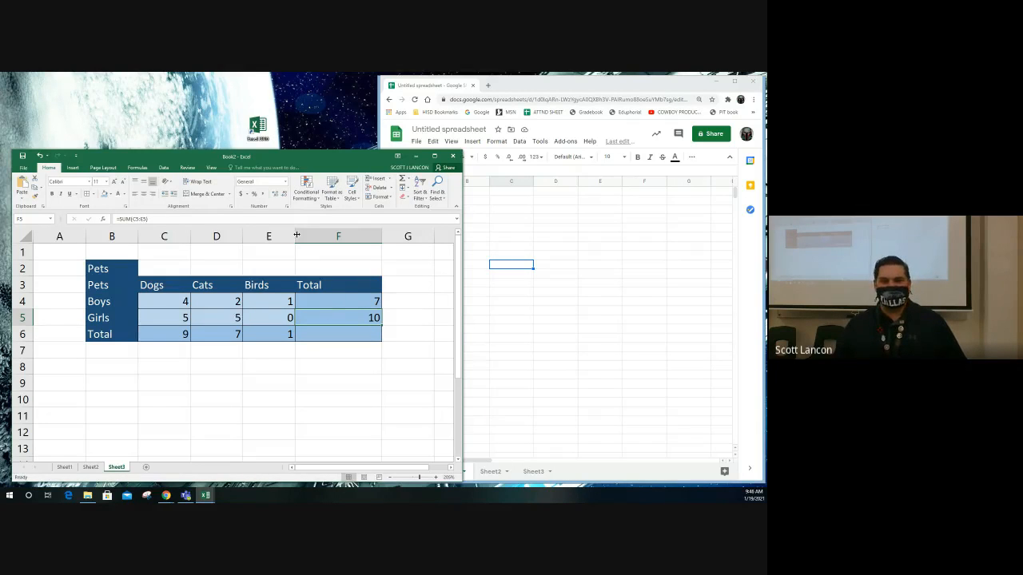
double_click(369, 320)
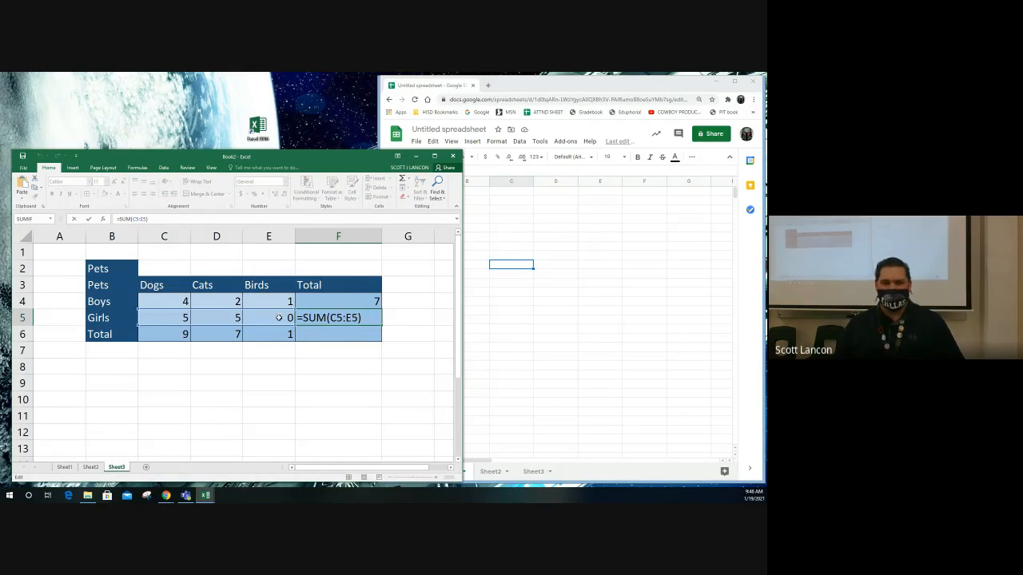
click(212, 345)
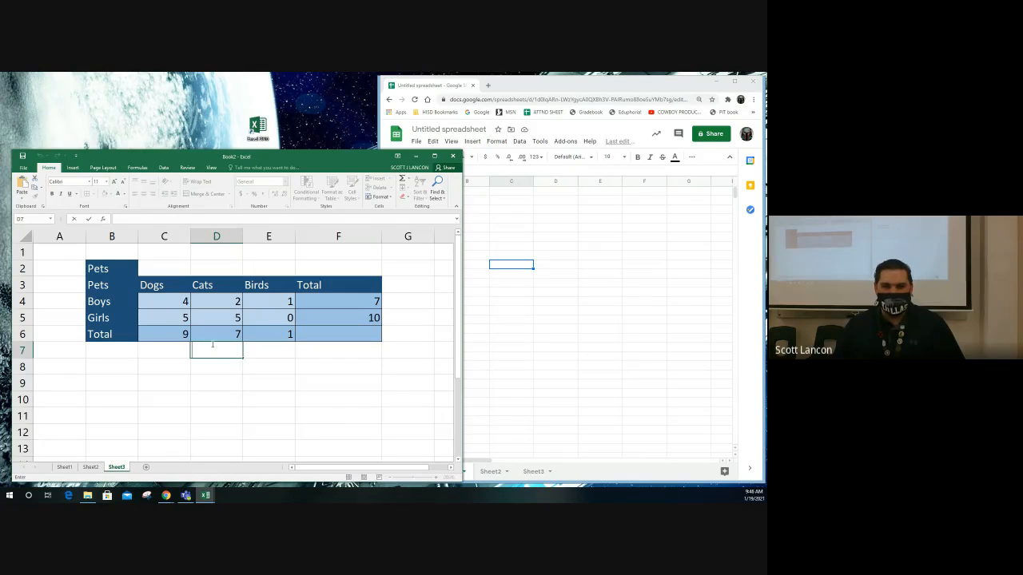
click(165, 317)
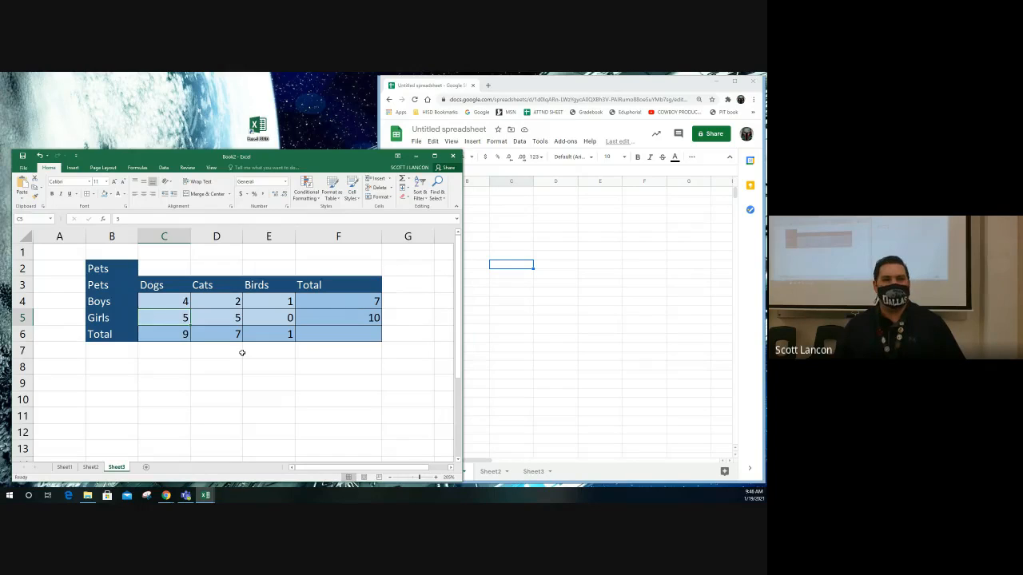
- Highlight column C and several rows from 3 to 8, returning to column C and row 5 to trace their intersection at C5
click(163, 237)
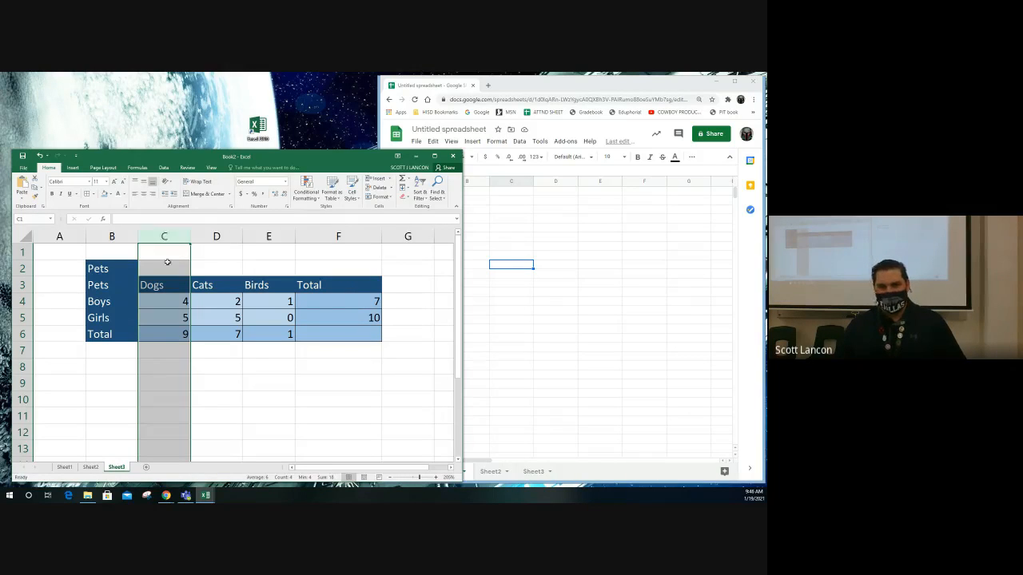
click(23, 318)
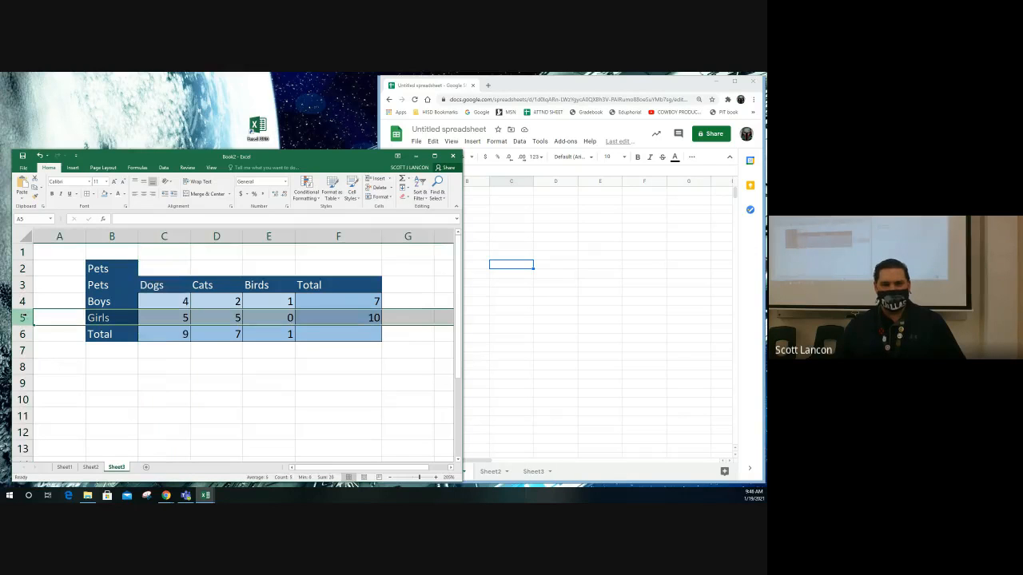
click(16, 285)
click(18, 302)
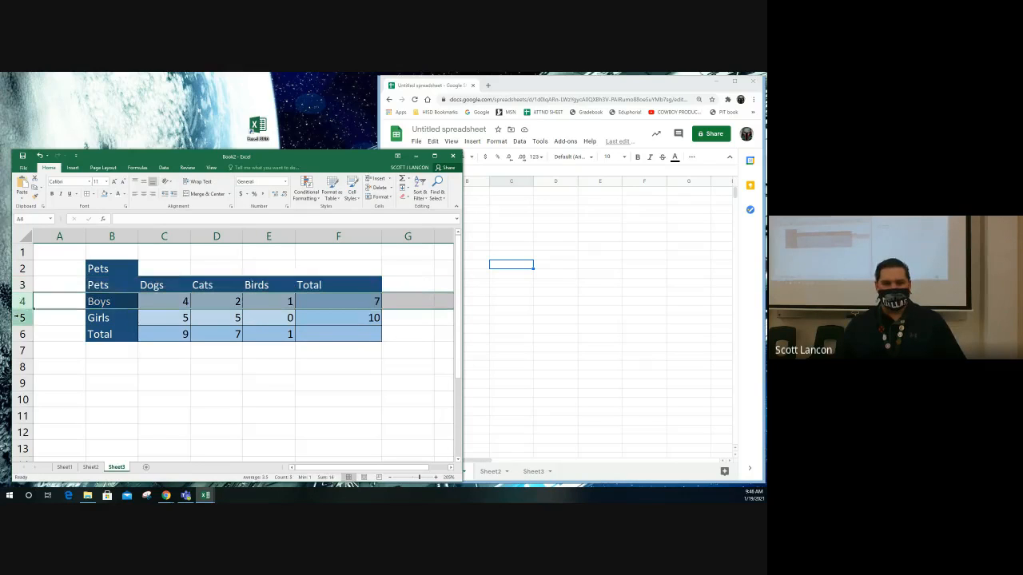
click(17, 317)
click(18, 334)
click(18, 350)
click(18, 367)
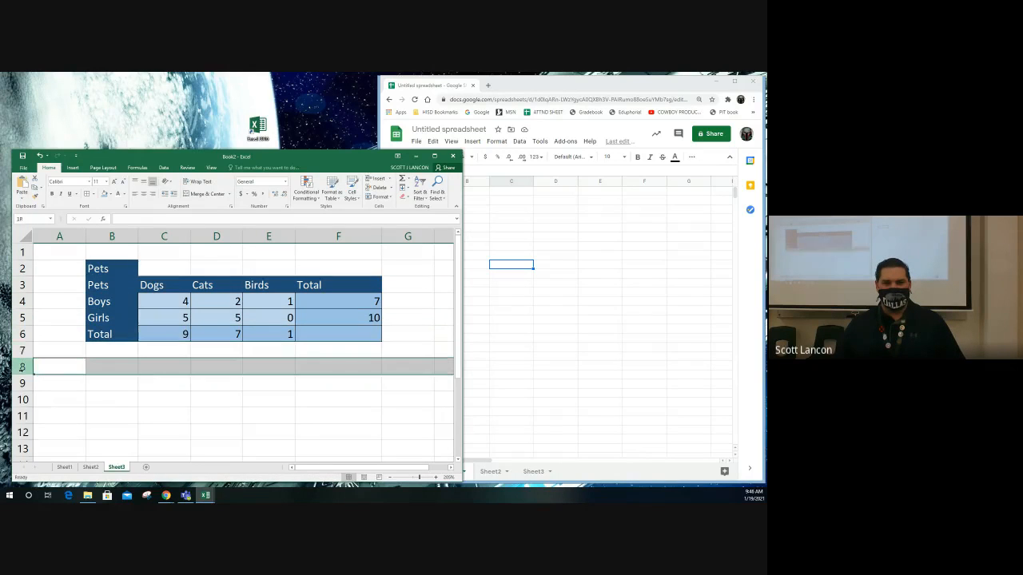
click(18, 317)
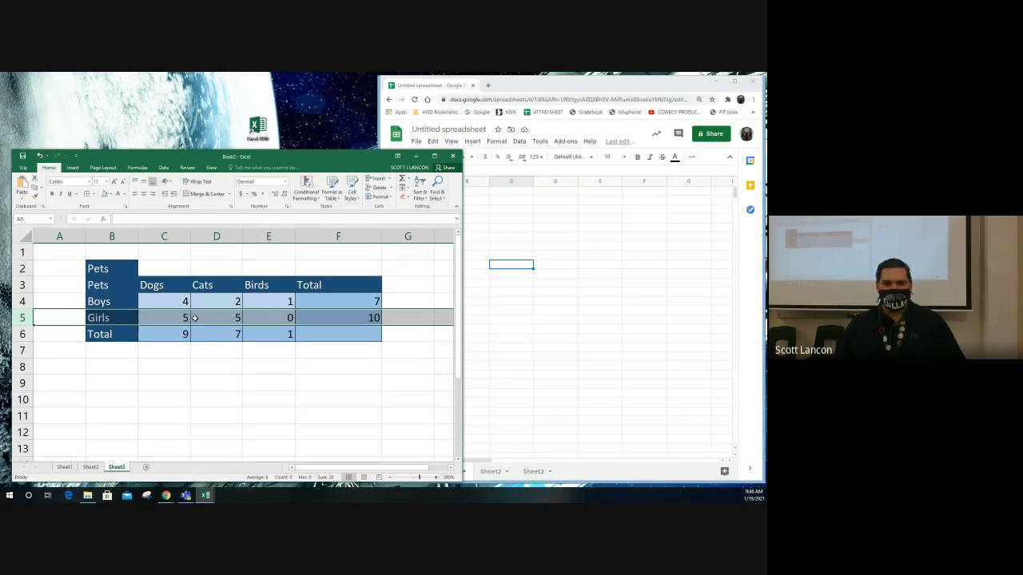
click(163, 236)
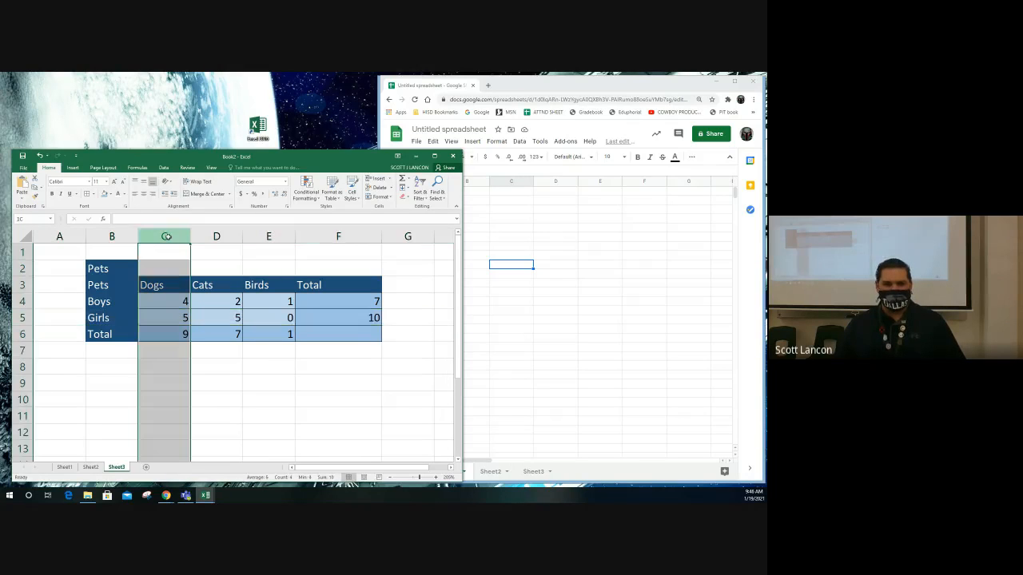
click(20, 317)
click(170, 317)
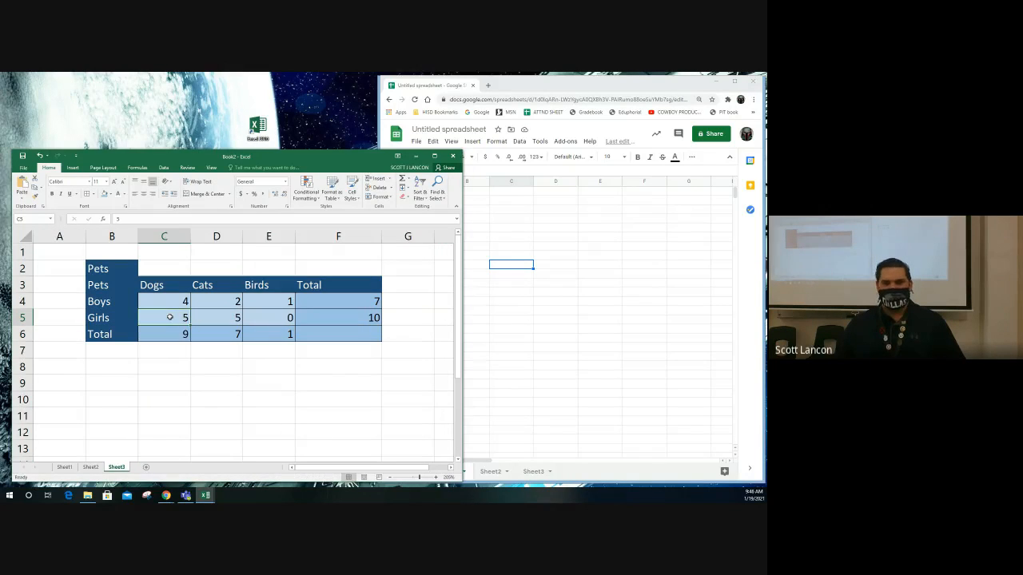
- Enter the formula =C5 in G2 and reselect that cell
click(420, 267)
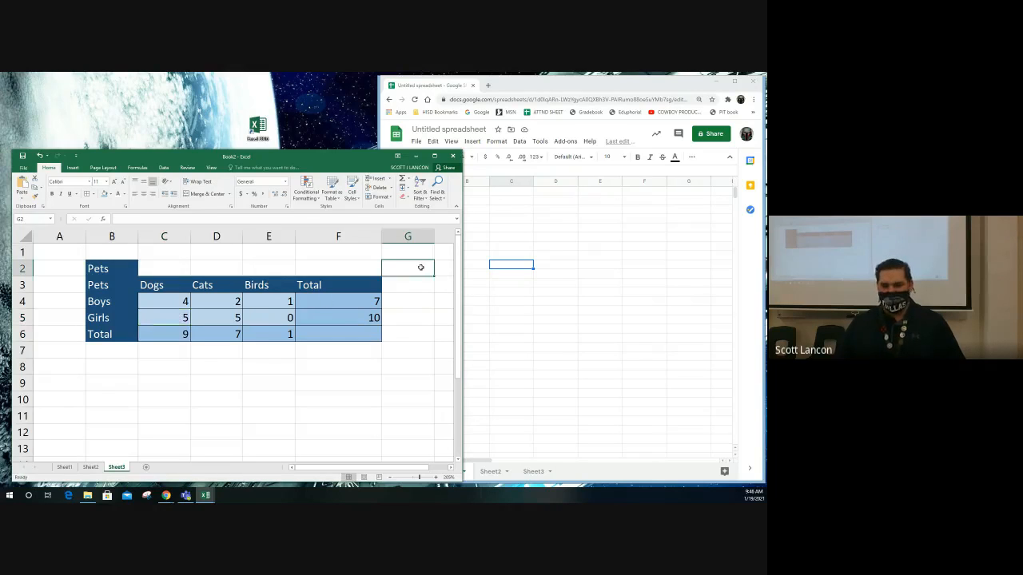
text(=)
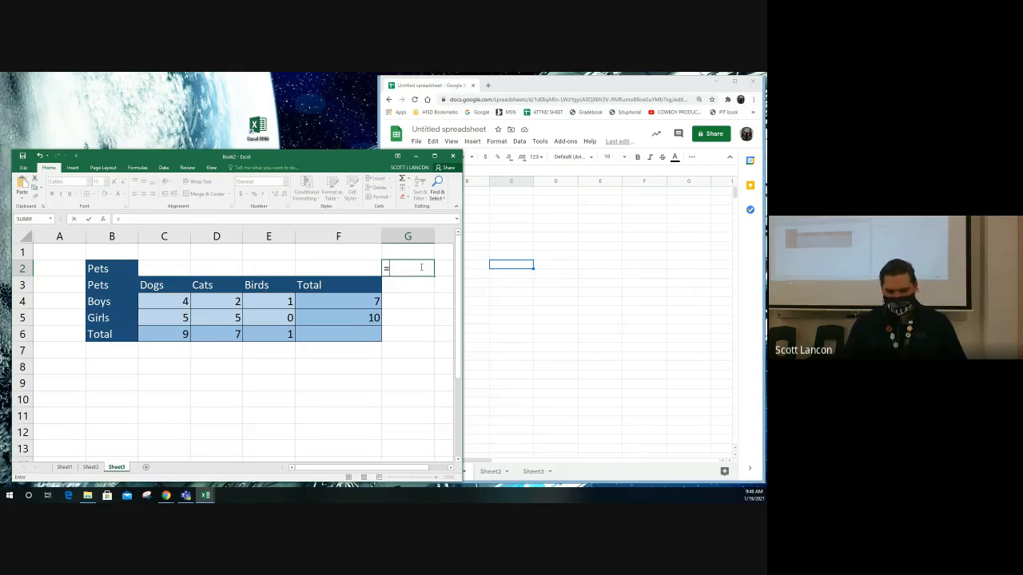
text(C5)
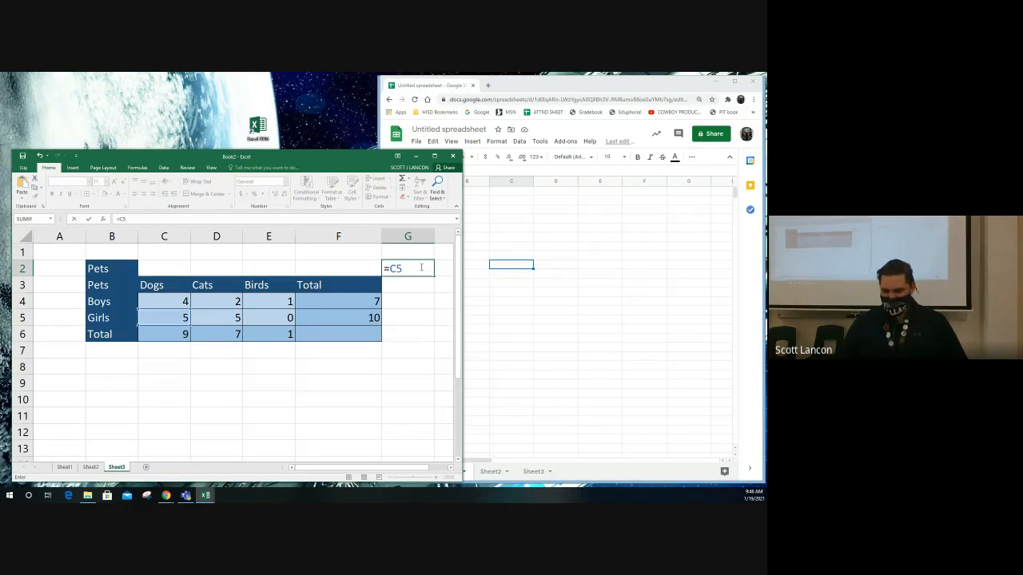
key(Return)
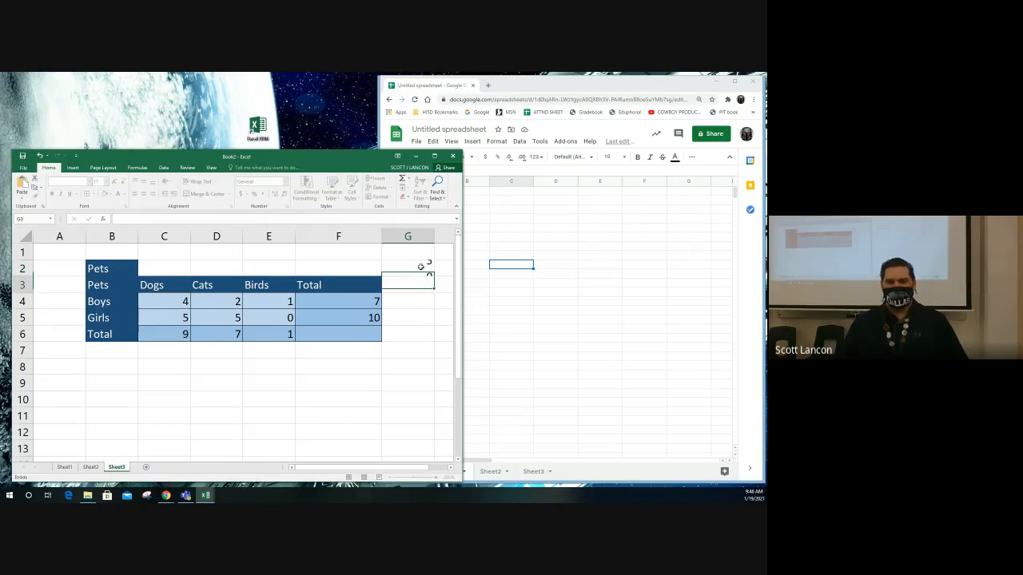
click(409, 270)
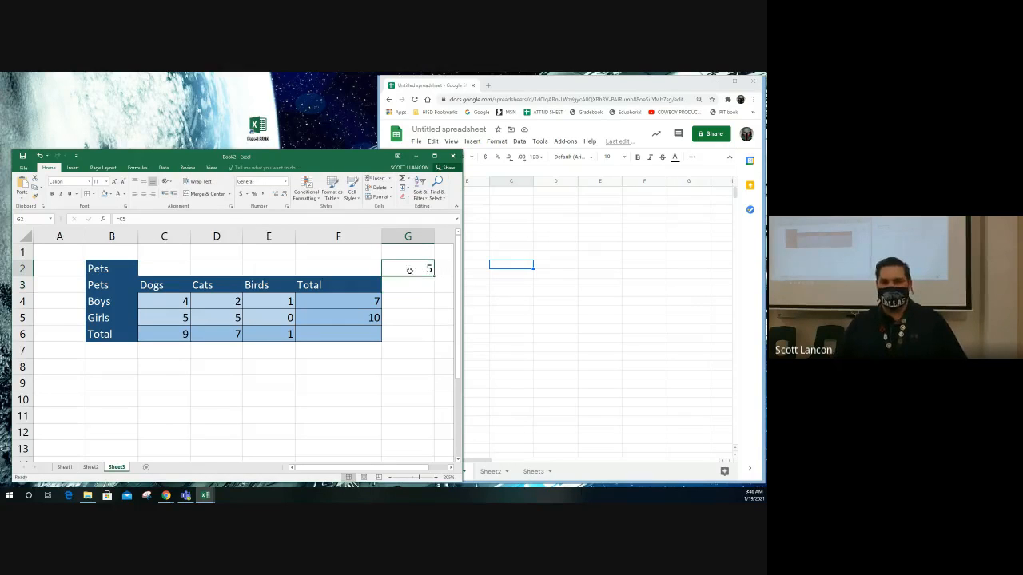
- Set the Girls' Dogs count in C5 to 10
click(177, 317)
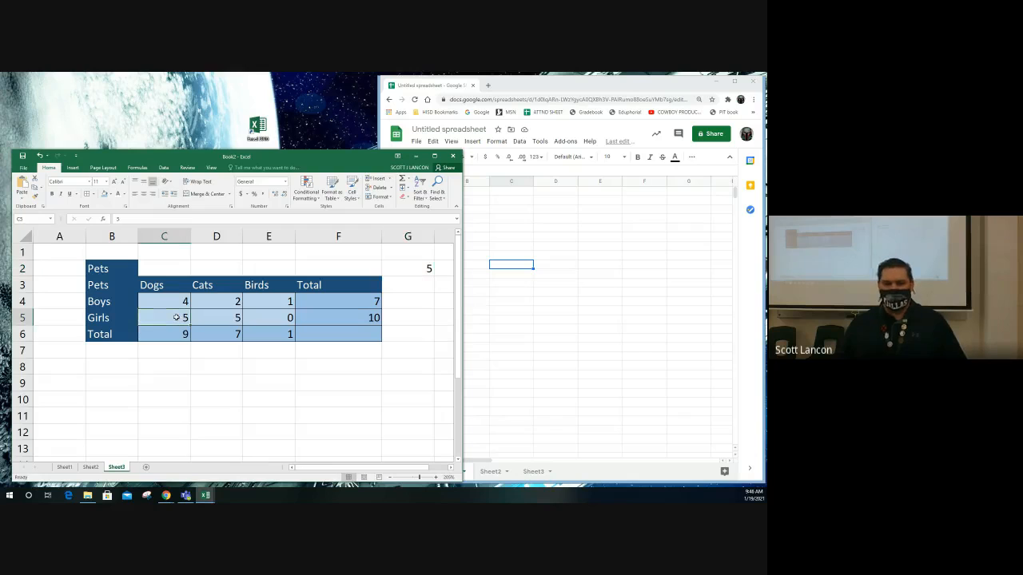
text(10)
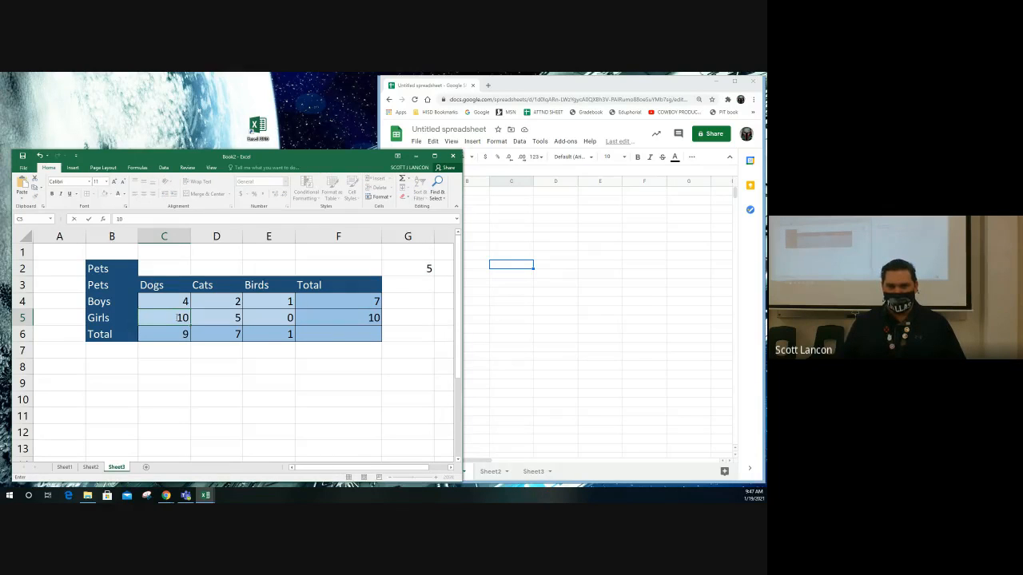
key(Return)
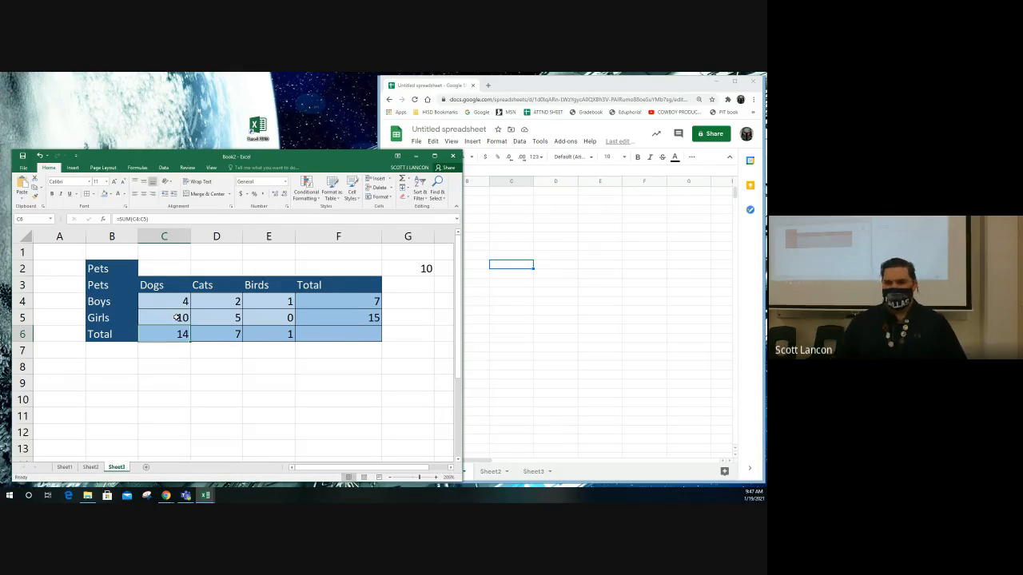
- Review the =C5 reference in G2 and clear the cell
click(400, 270)
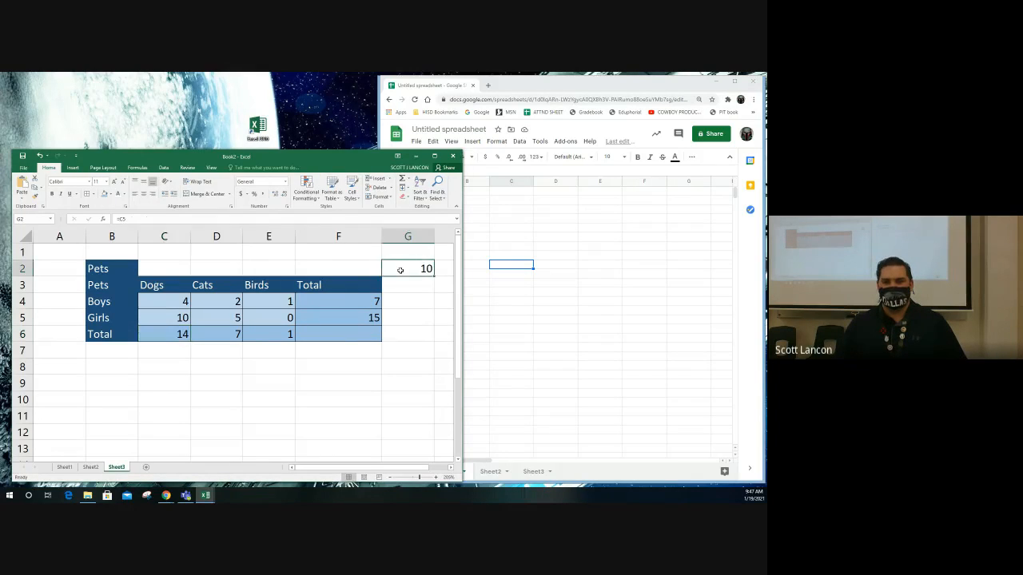
click(300, 218)
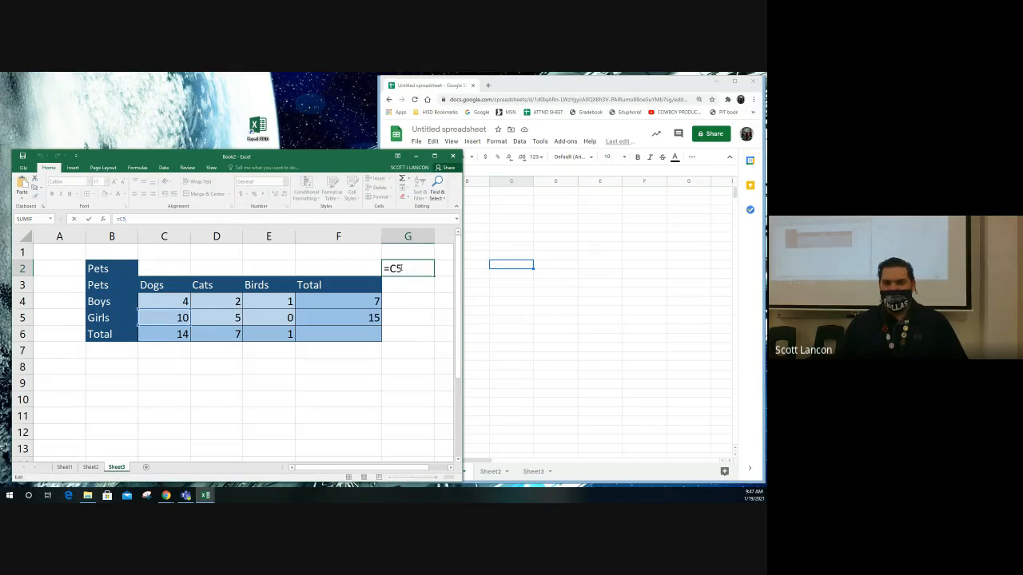
key(Escape)
- Trace C5 through column C and row 5, look at other cells in the table, and return to C5
click(170, 315)
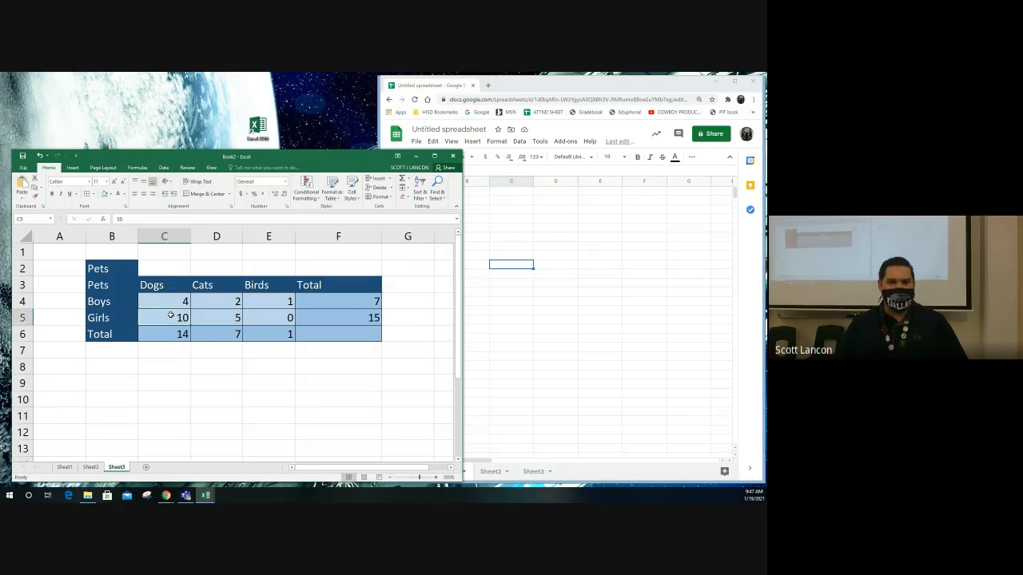
click(163, 235)
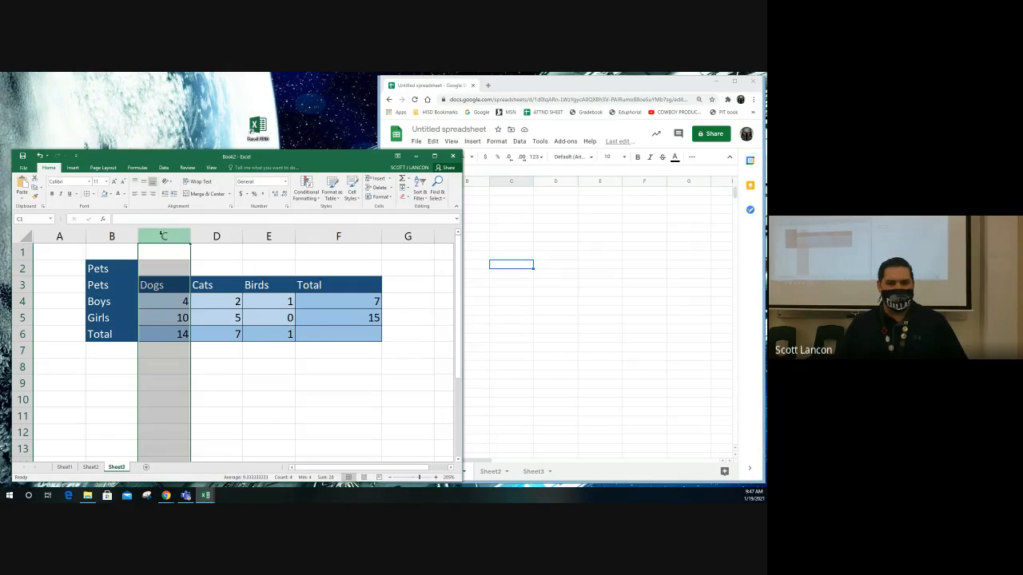
click(23, 317)
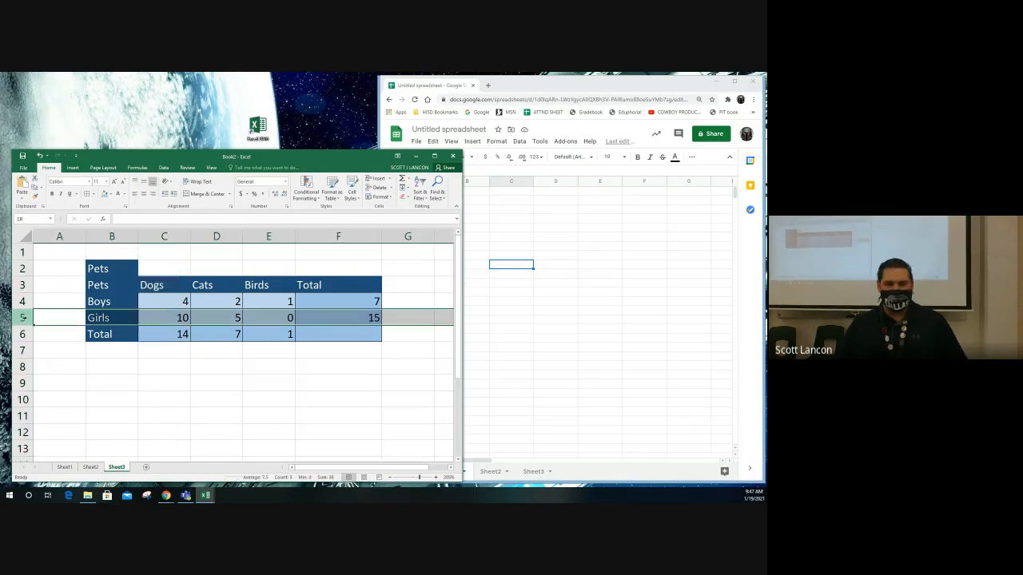
click(157, 317)
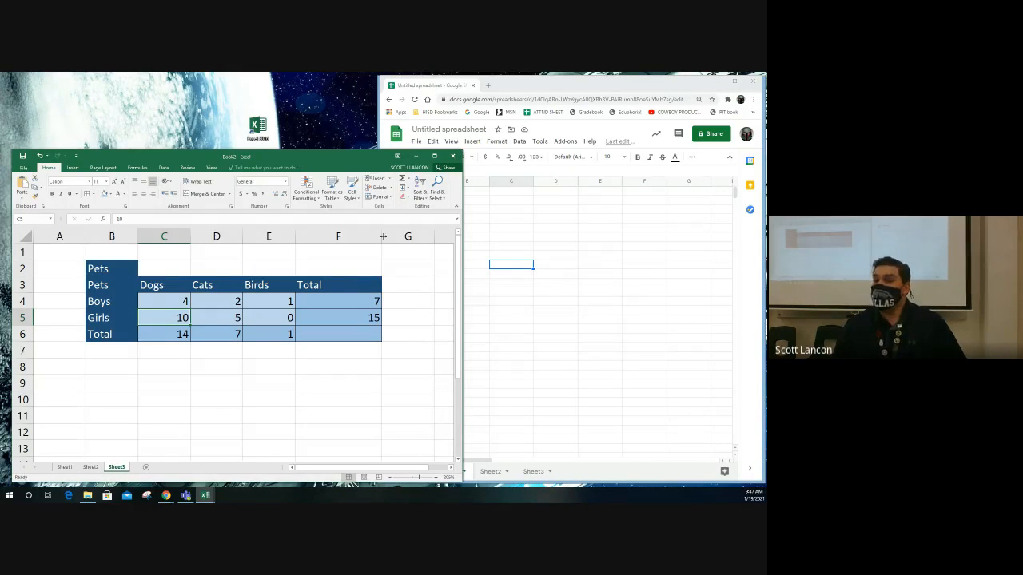
click(183, 335)
click(259, 331)
click(233, 307)
click(183, 315)
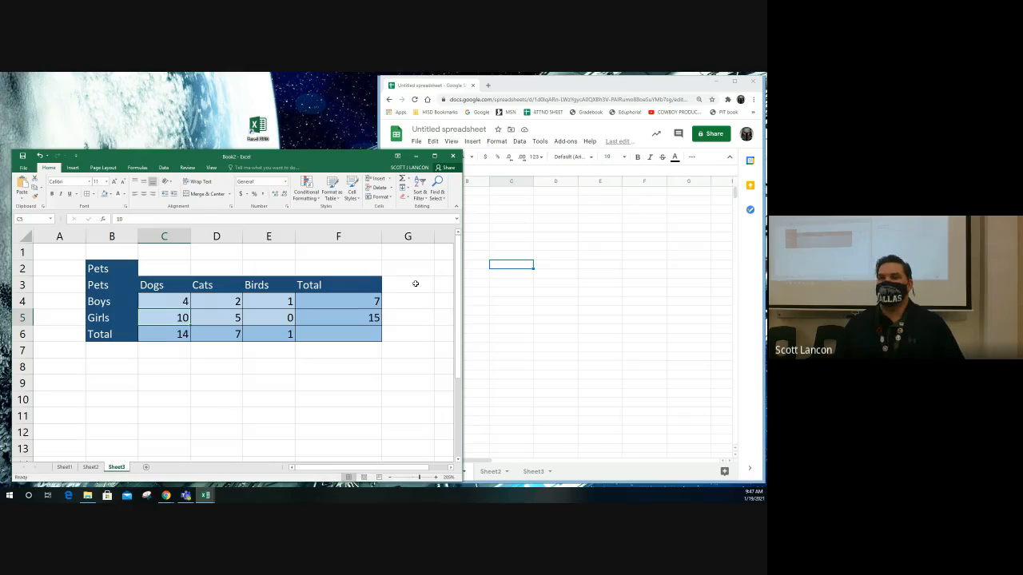
- Open the Boys total formula in F4 and examine its SUM function name and C4:E4 range
click(345, 306)
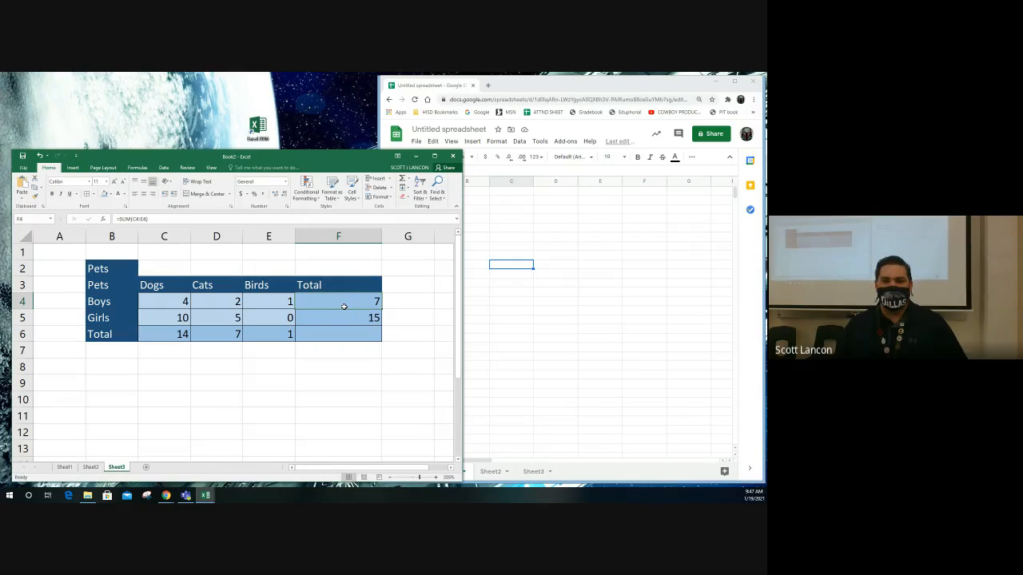
double_click(302, 301)
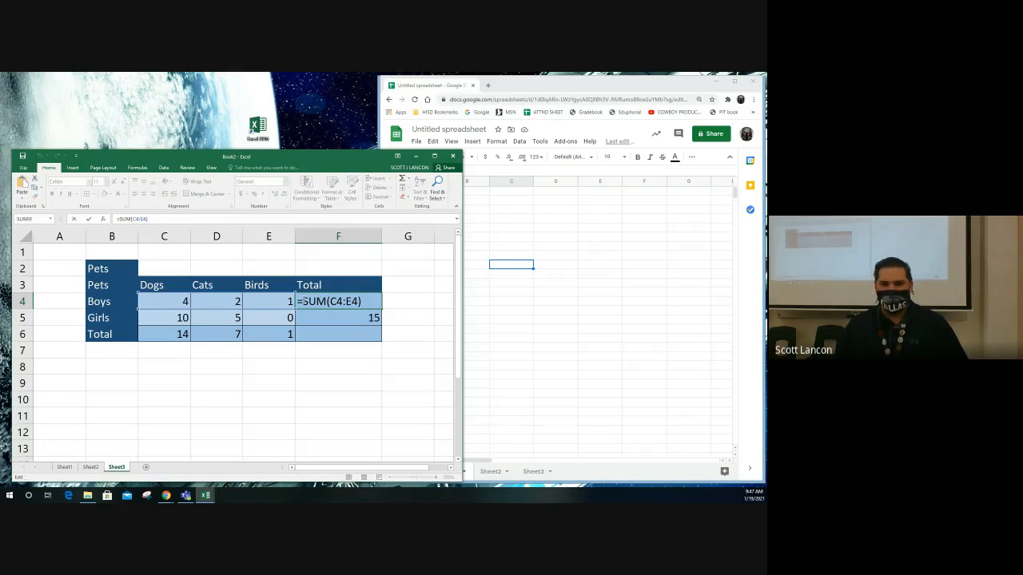
click(326, 301)
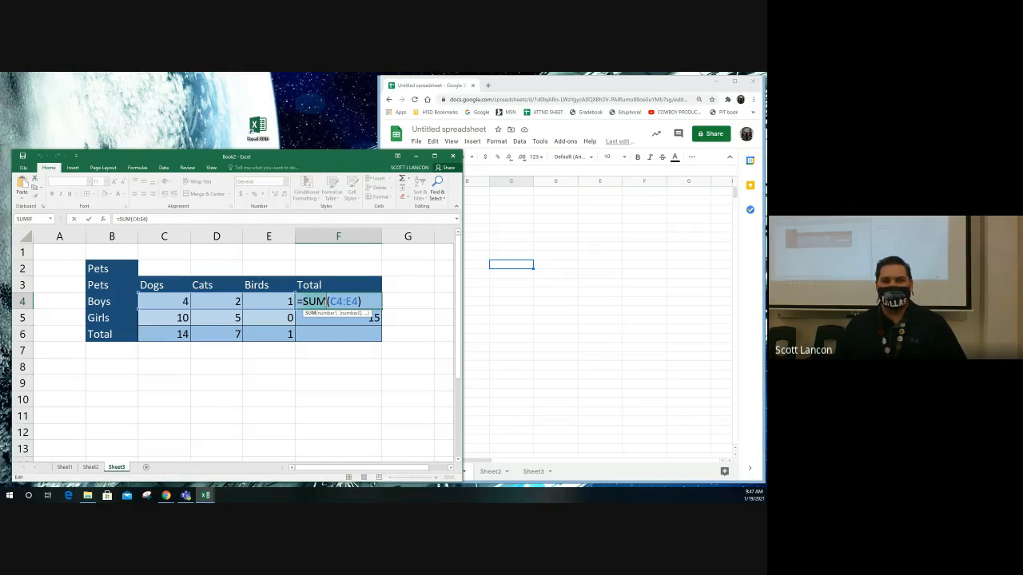
drag(330, 302, 359, 302)
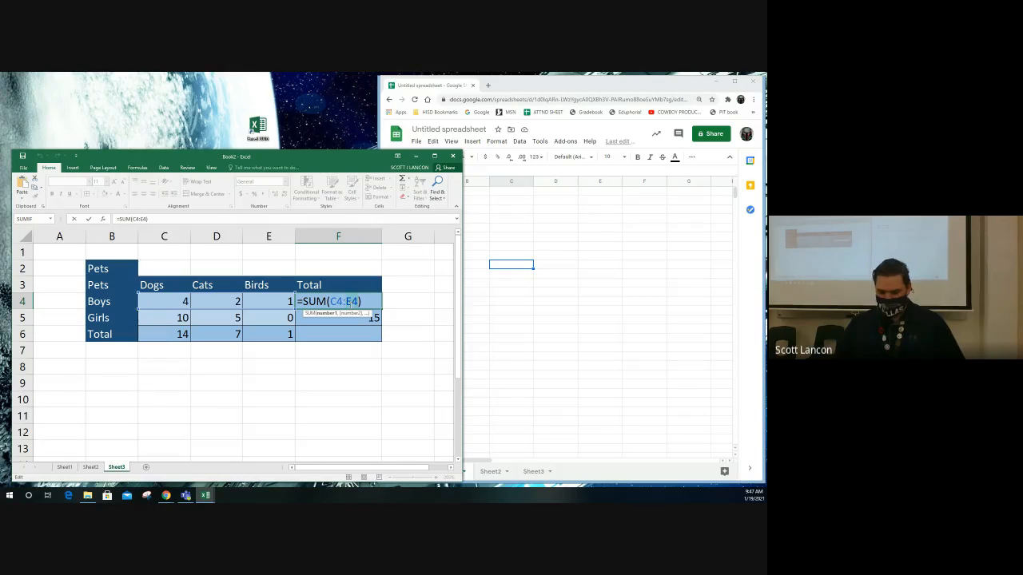
- Try selecting C4:E4 on the sheet within F4's SUM formula, review the formula as =SUM(C4:E4), and close it
drag(163, 301, 261, 300)
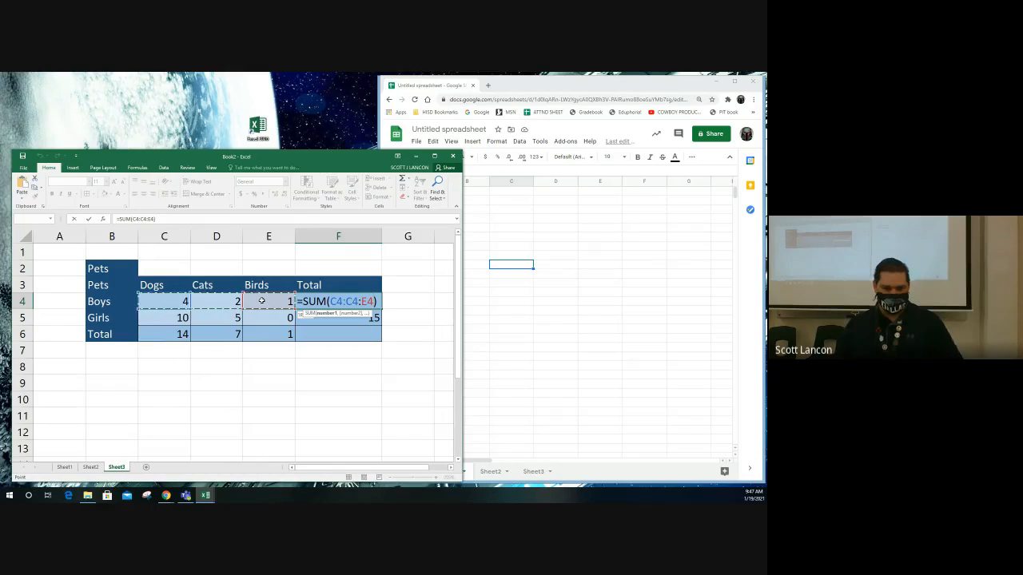
key(ctrl+Return)
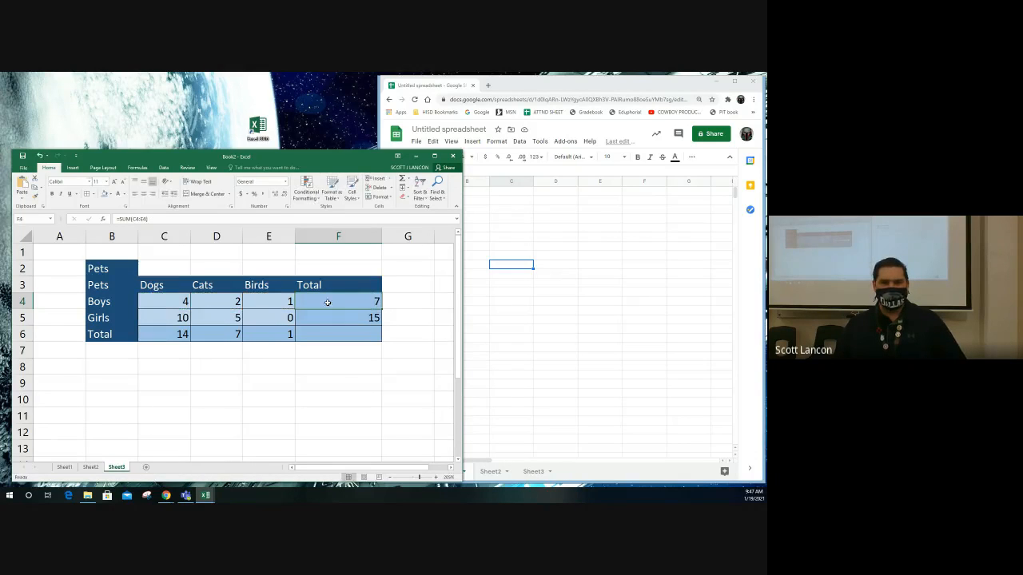
key(F2)
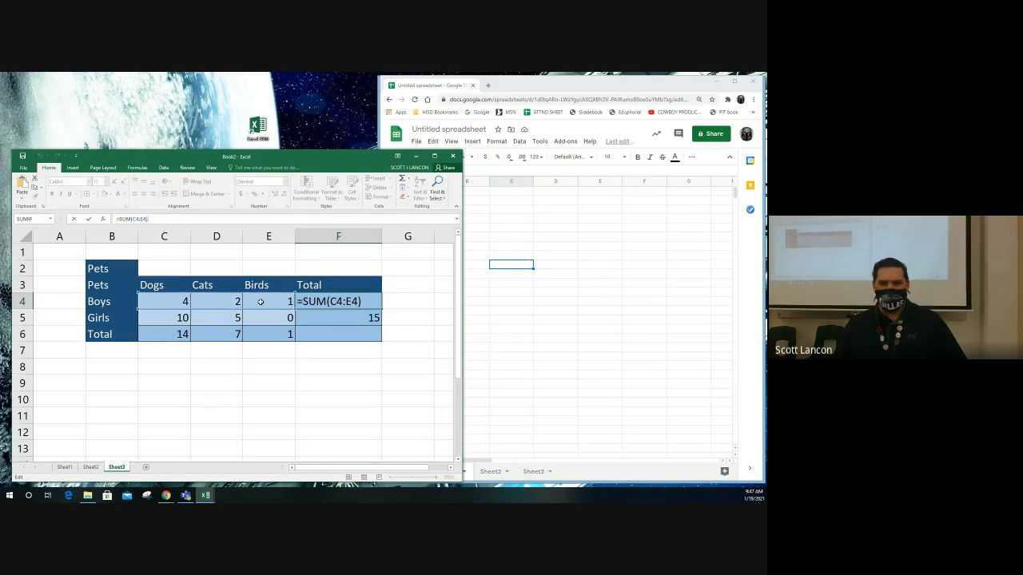
key(Return)
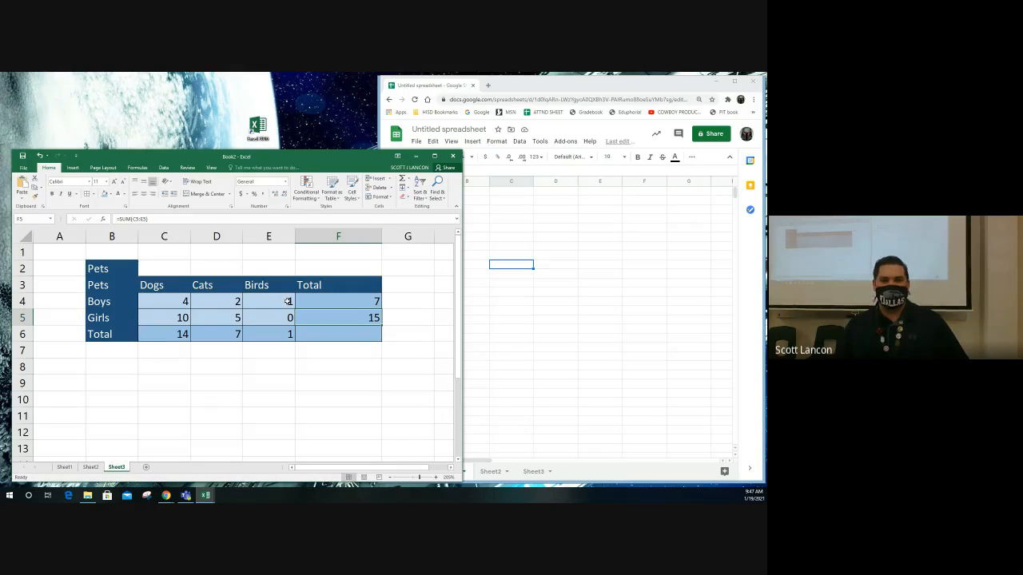
- Look at the formula behind each total in the pets table: F4, F5, then E6, D6 and C6
click(331, 303)
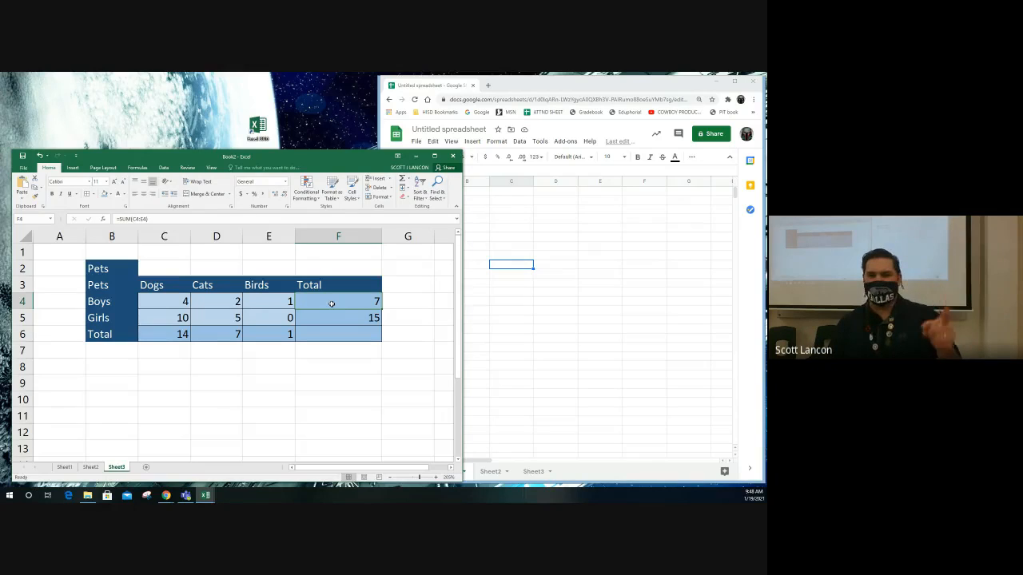
click(340, 316)
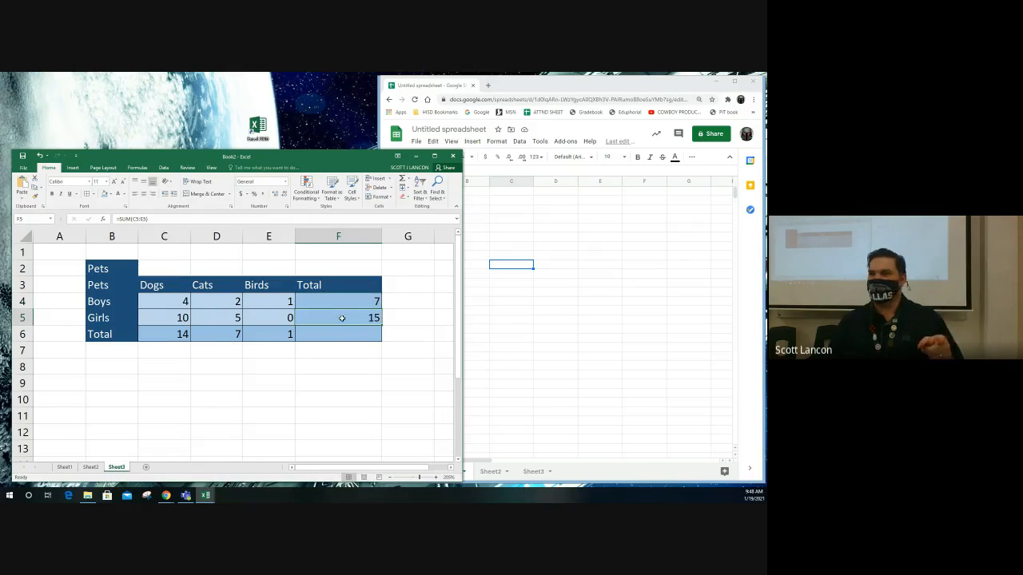
click(262, 334)
click(211, 334)
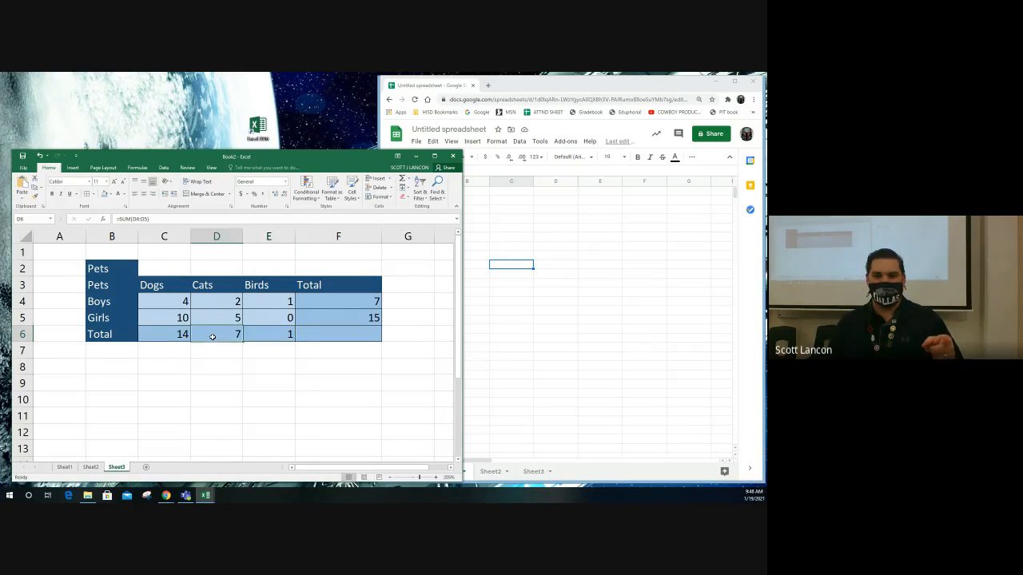
click(181, 337)
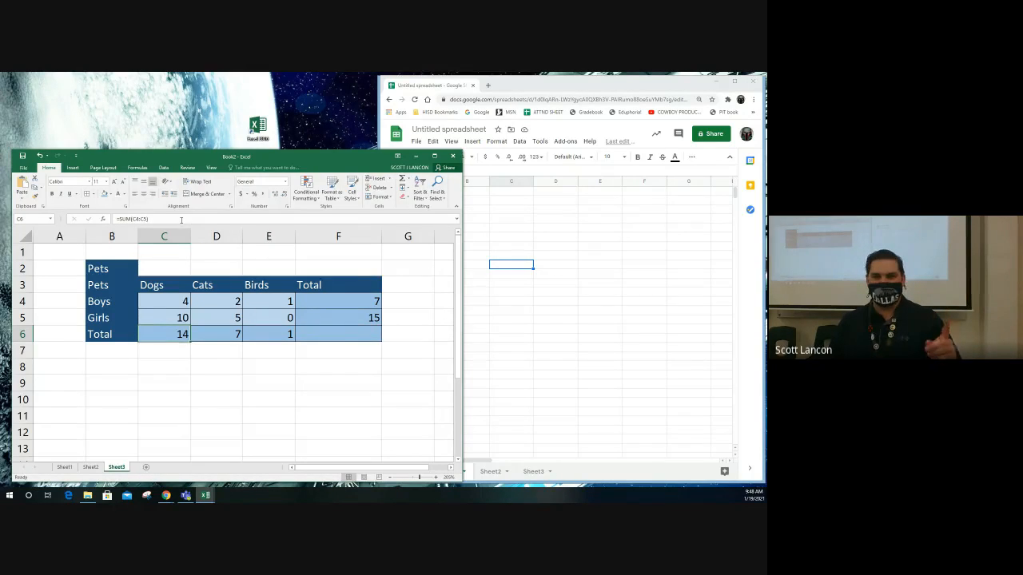
- Open the Dogs total formula in C6, examine =SUM(C4:C5), close it, and compare it with the plain entry in C4
click(181, 219)
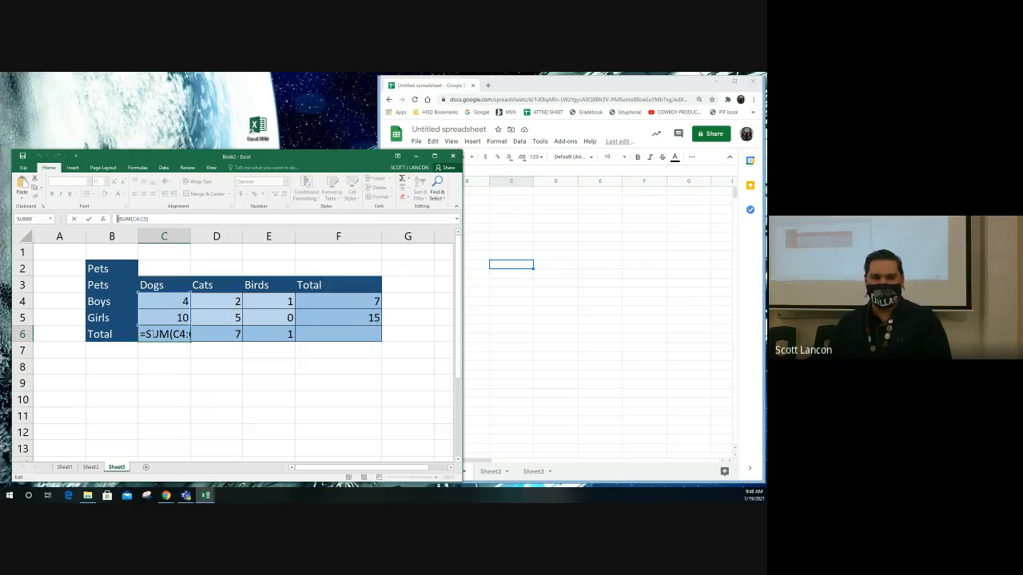
click(143, 335)
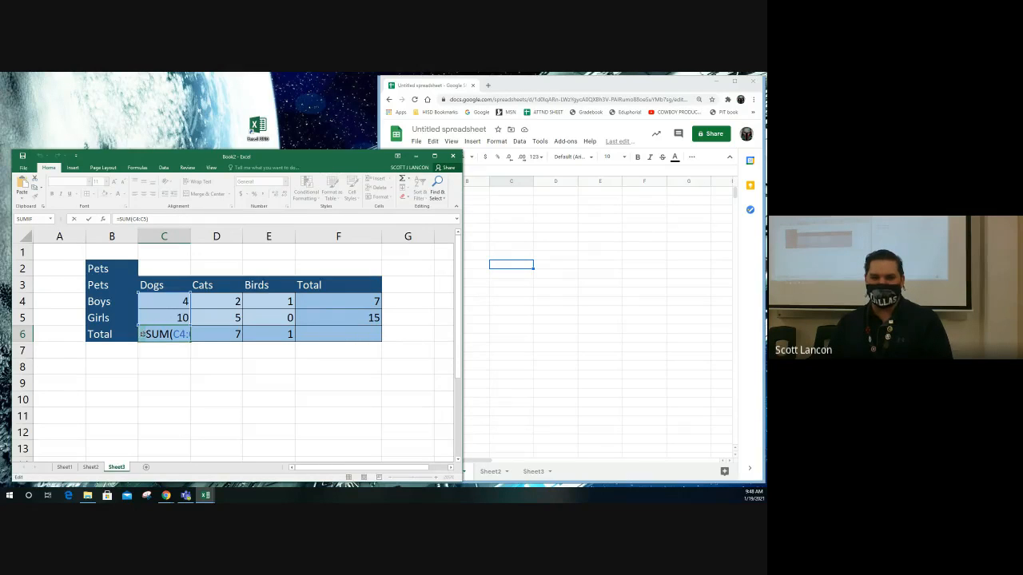
click(146, 336)
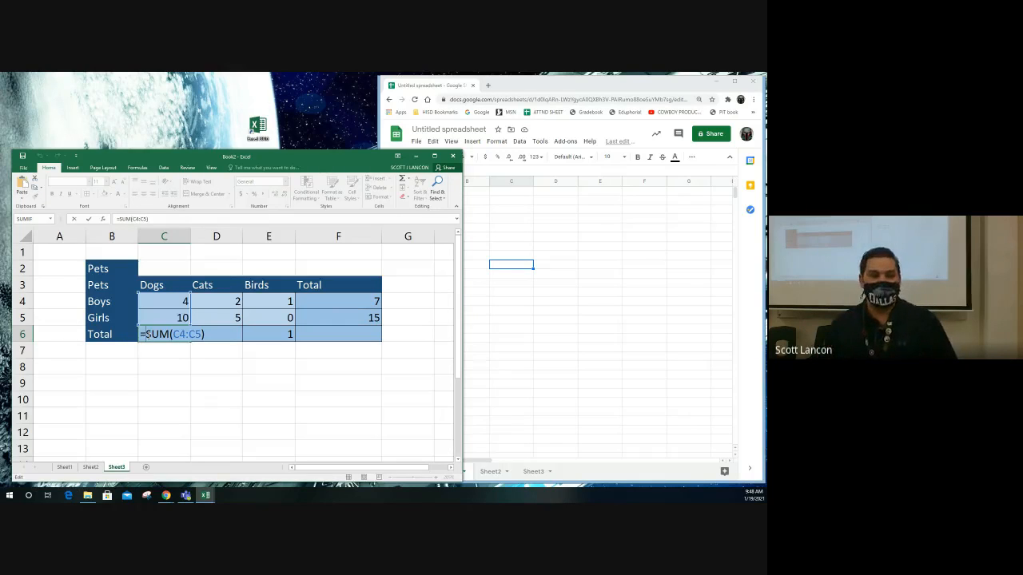
key(ctrl+Return)
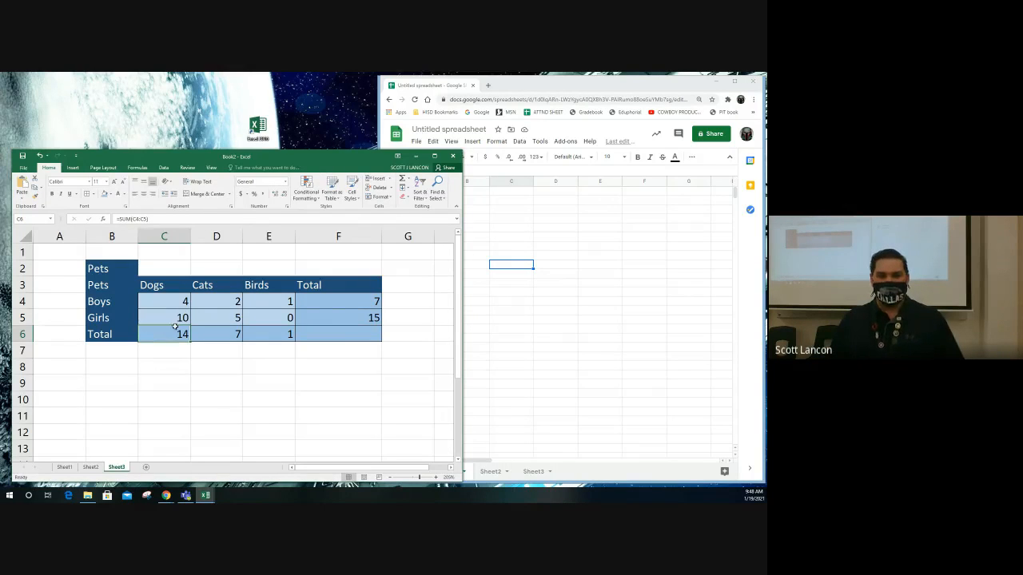
click(186, 302)
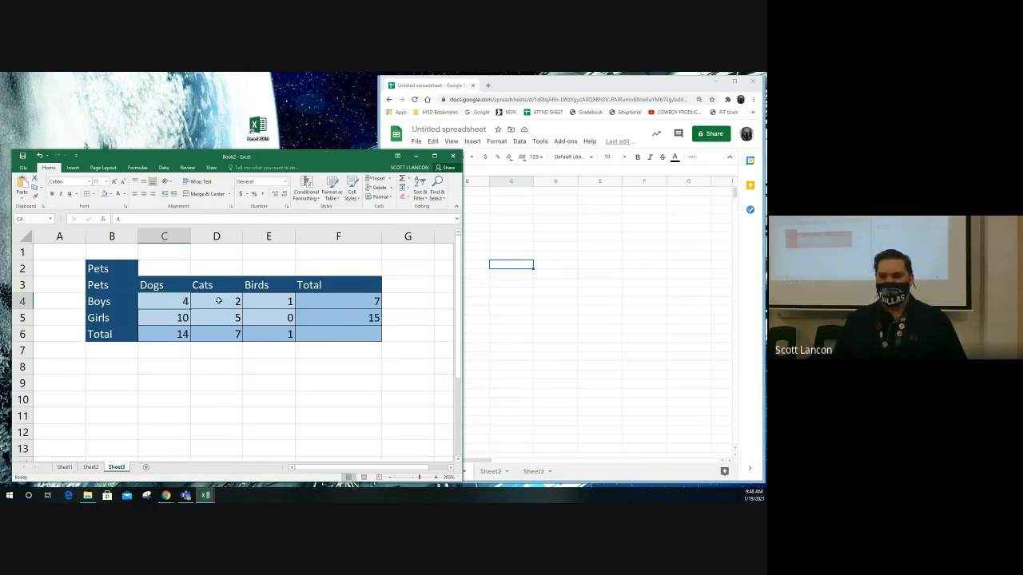
click(178, 331)
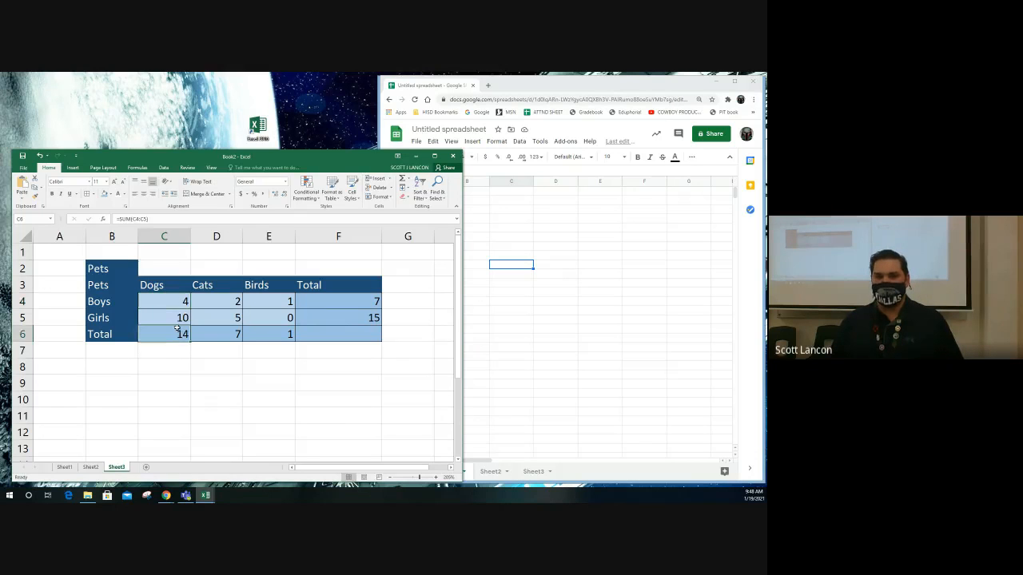
- Open the Girls total formula in F5, highlight =SUM(C5:E5) to examine it, and close it without changes
click(360, 313)
double_click(346, 317)
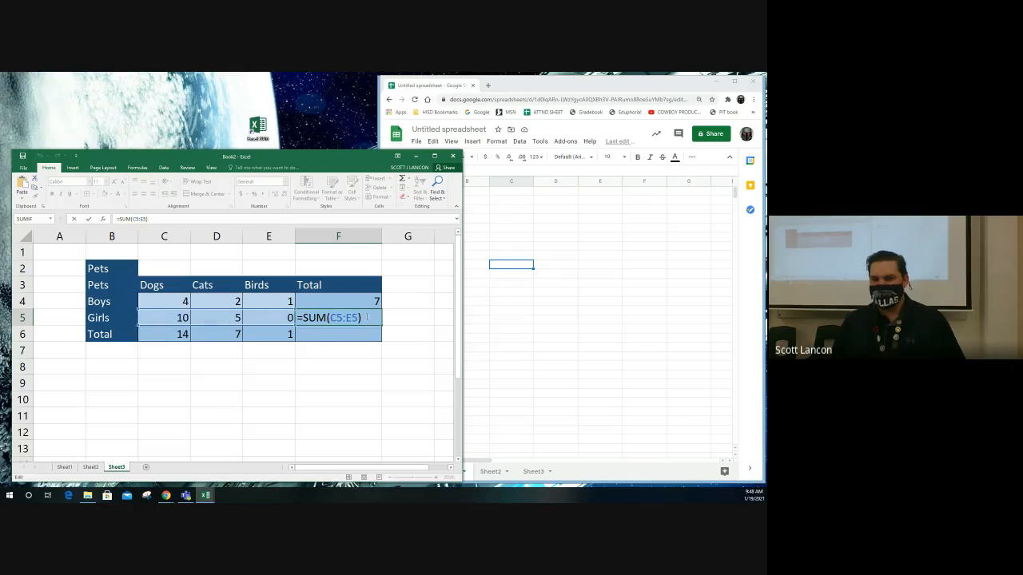
drag(362, 318, 299, 318)
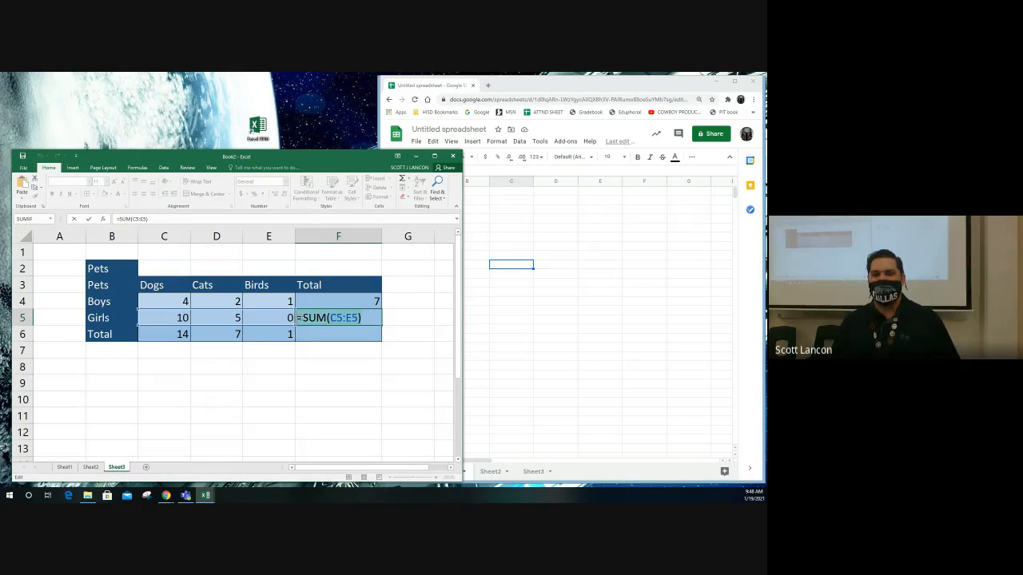
key(Escape)
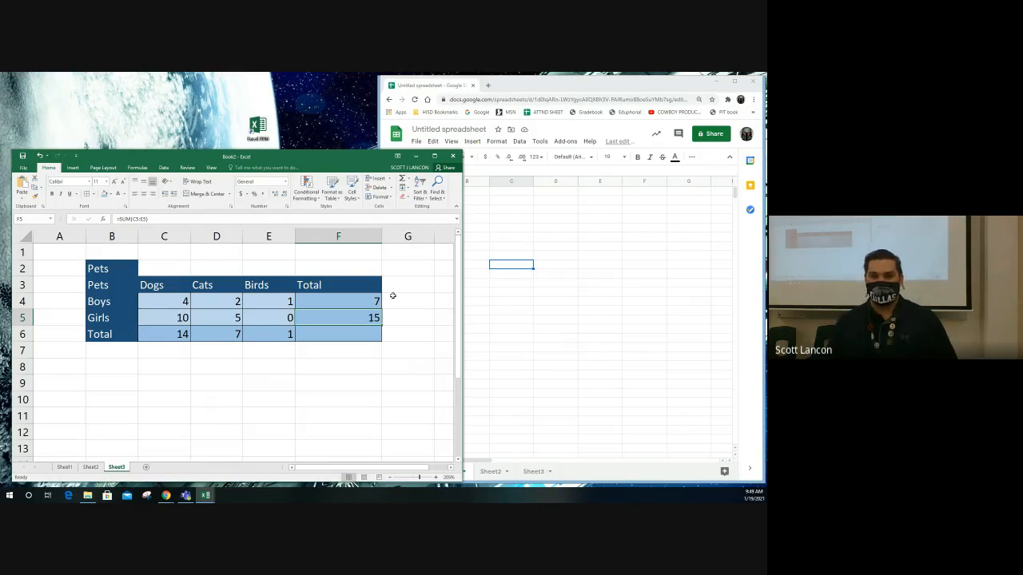
- Review the Total column from F3 to F6, and examine the C5:E5 range inside F5's SUM formula
click(338, 292)
drag(341, 300, 342, 334)
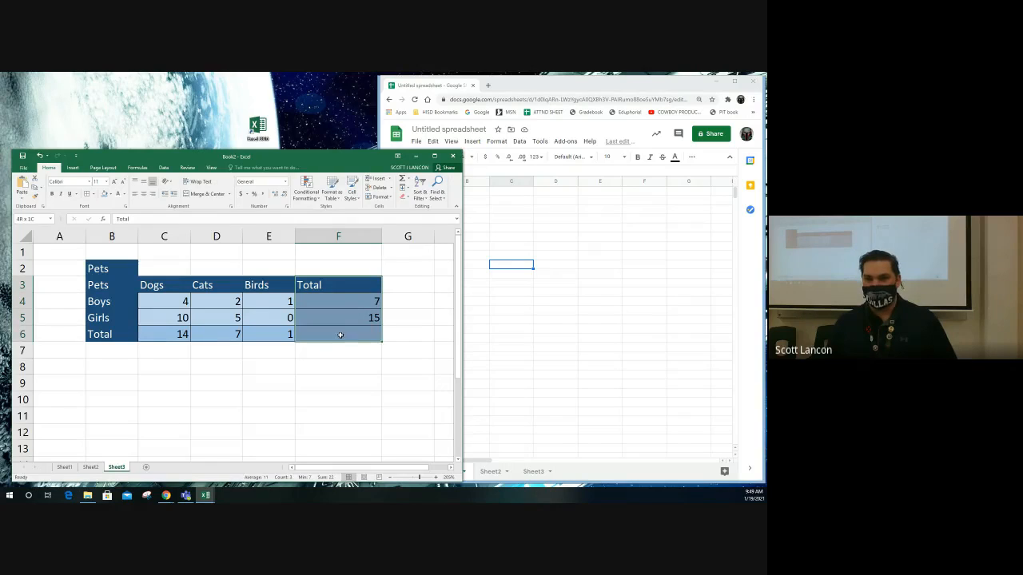
click(353, 301)
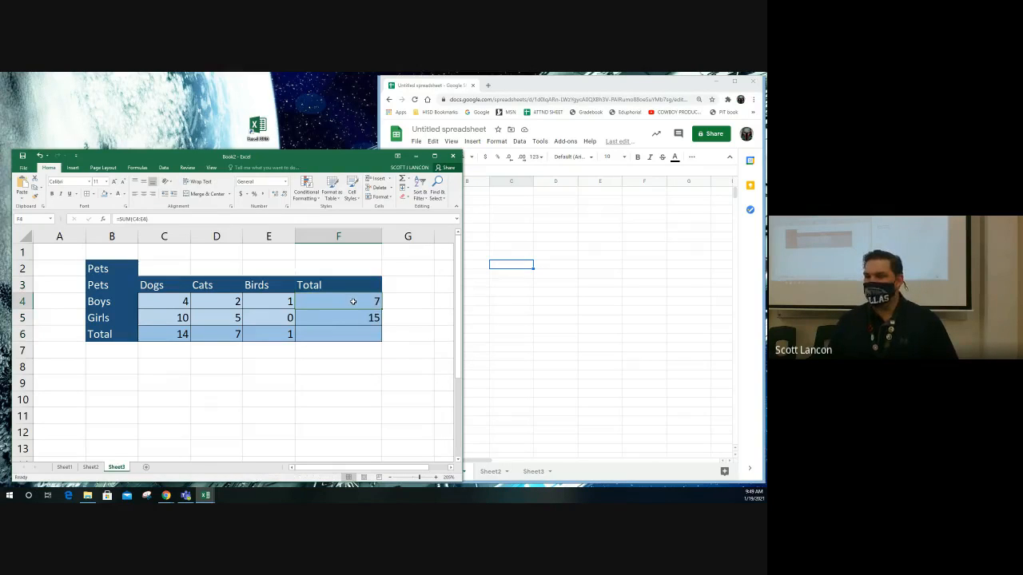
click(349, 319)
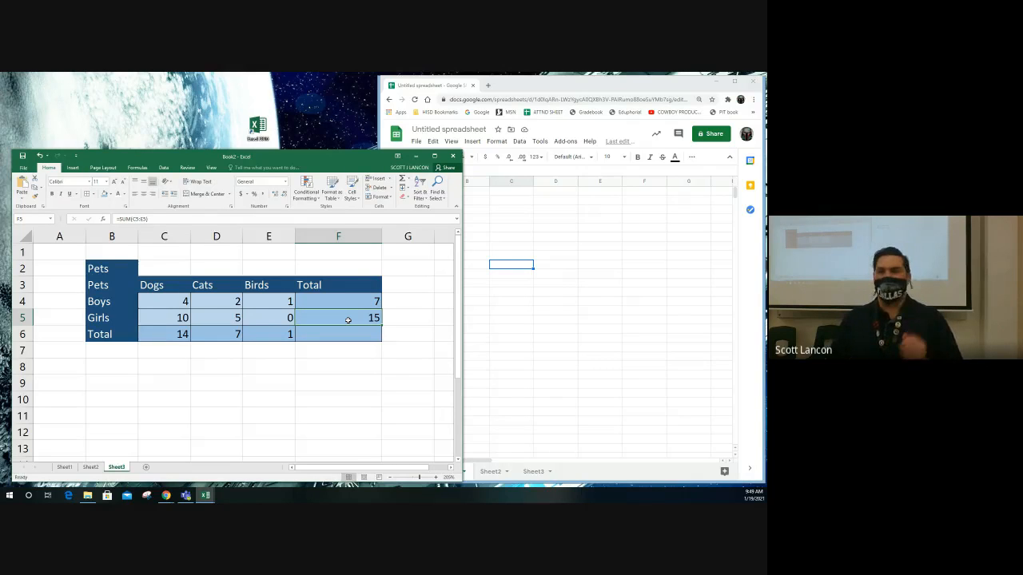
double_click(347, 320)
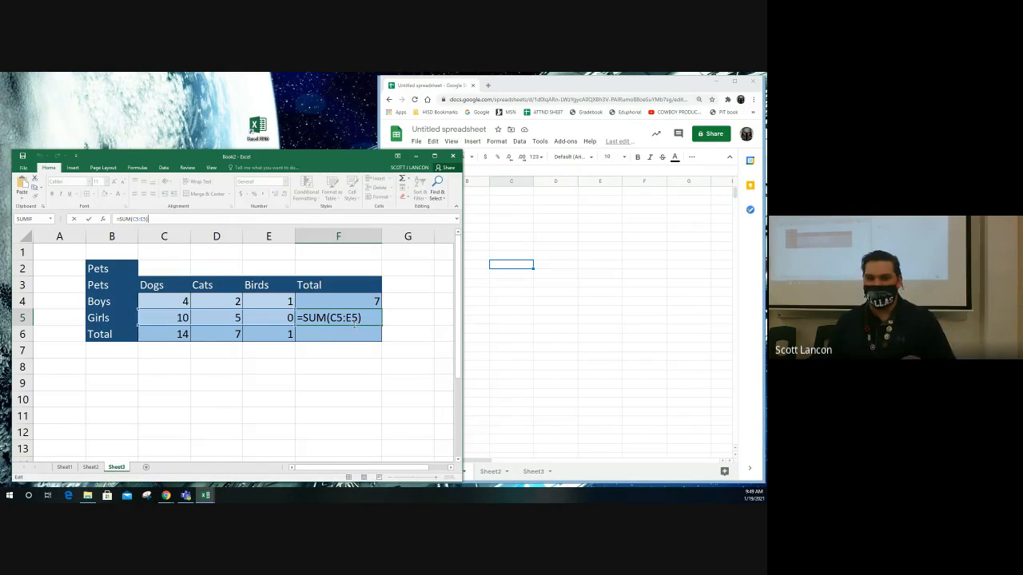
mouse_move(361, 318)
mouse_down()
mouse_move(297, 319)
mouse_move(368, 318)
mouse_up()
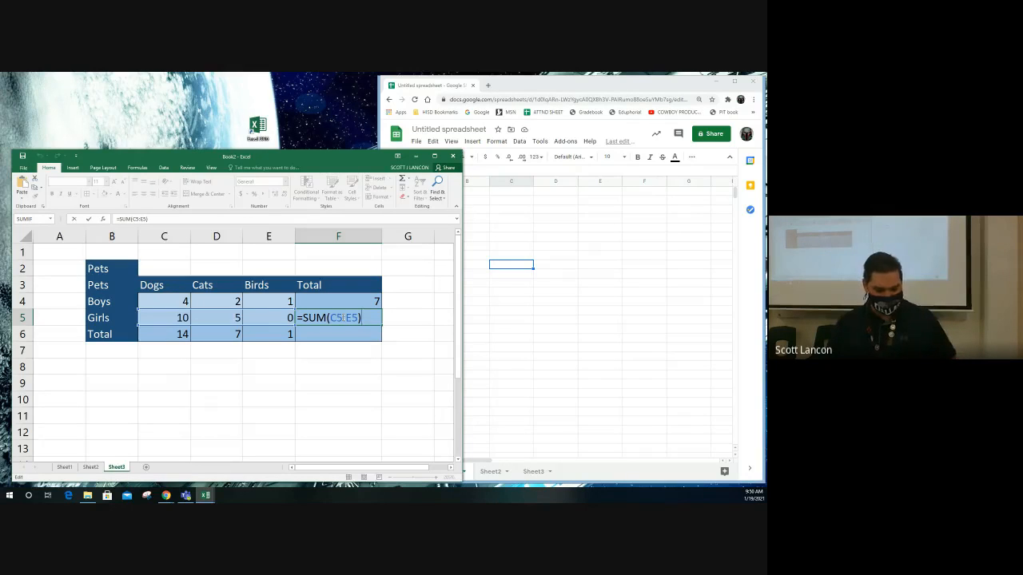
click(254, 353)
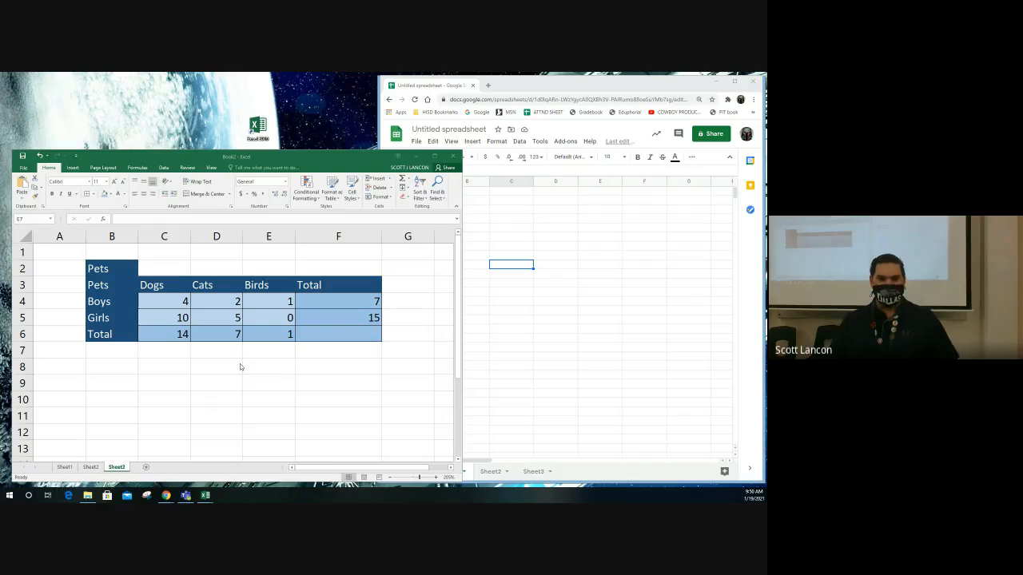
- Show formulas instead of values on the sheet, inspect the SUM formulas in column F and row 6, and switch back to values
key(ctrl+grave)
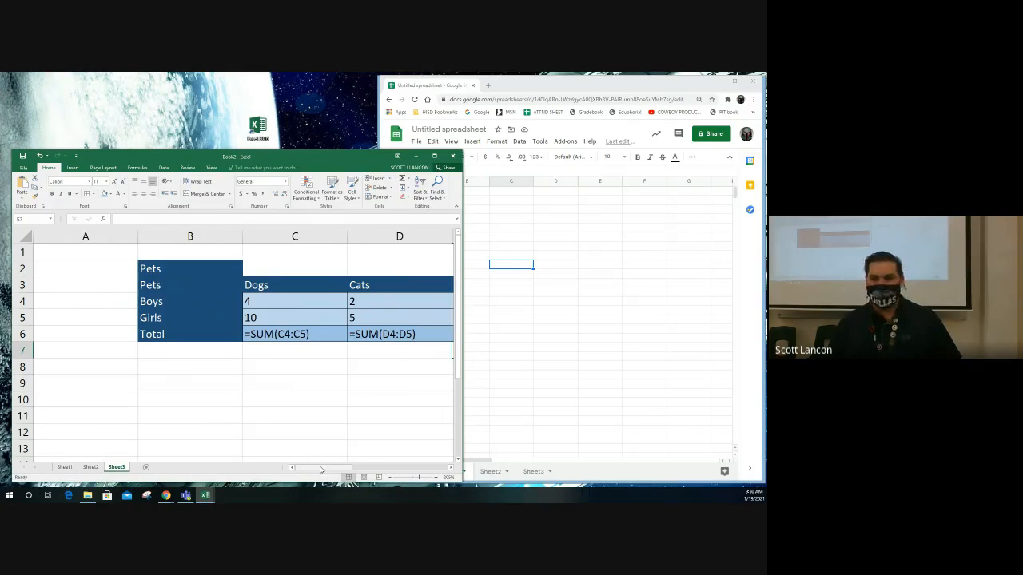
drag(321, 469, 360, 470)
click(394, 302)
click(386, 317)
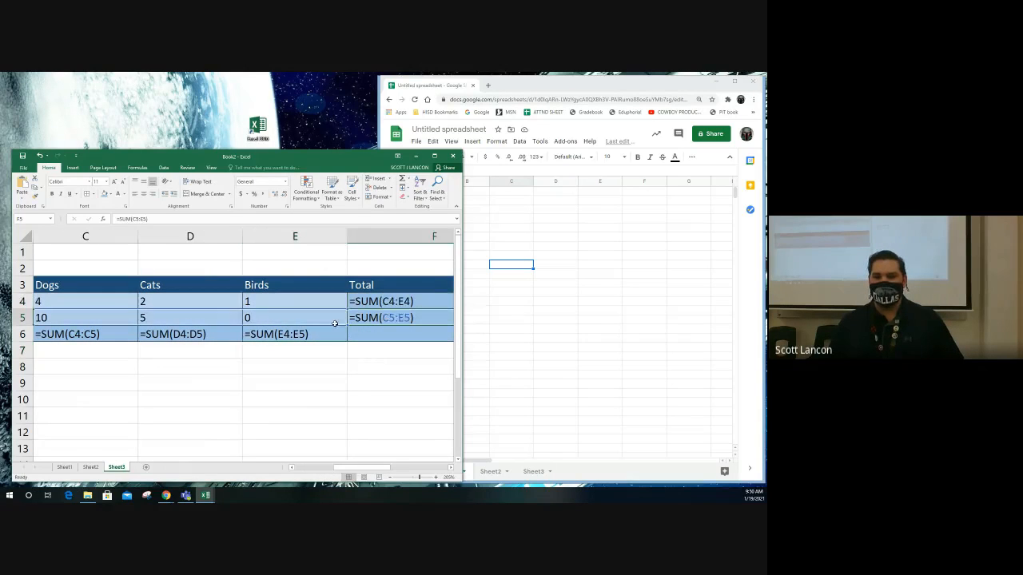
click(288, 335)
key(Left)
key(Left)
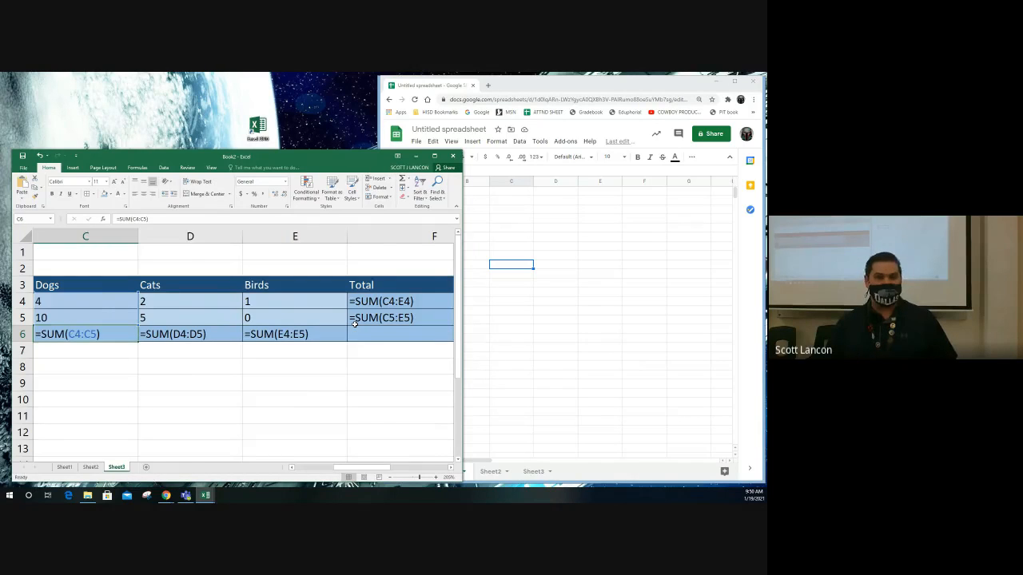
key(ctrl+grave)
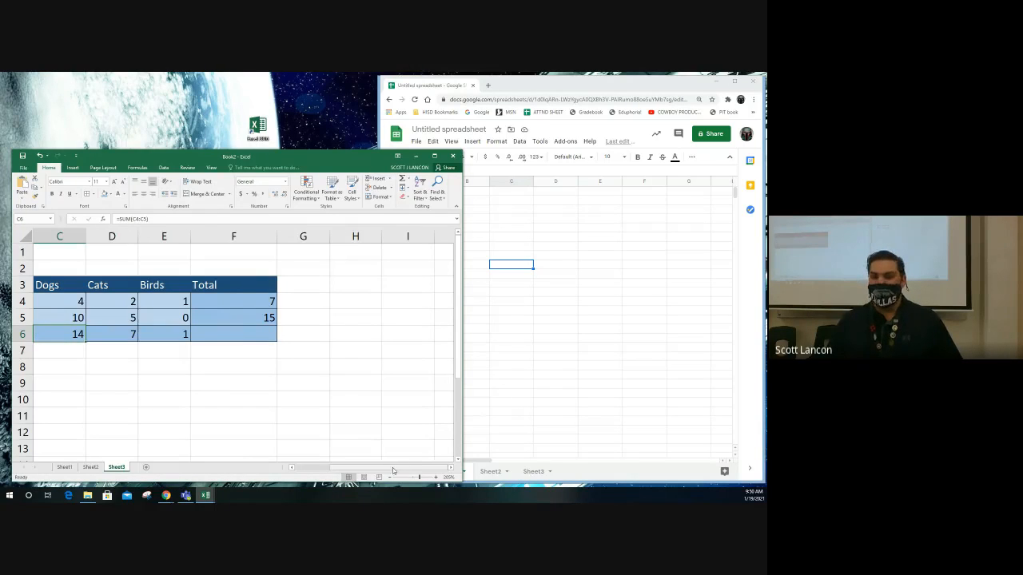
drag(395, 471, 351, 470)
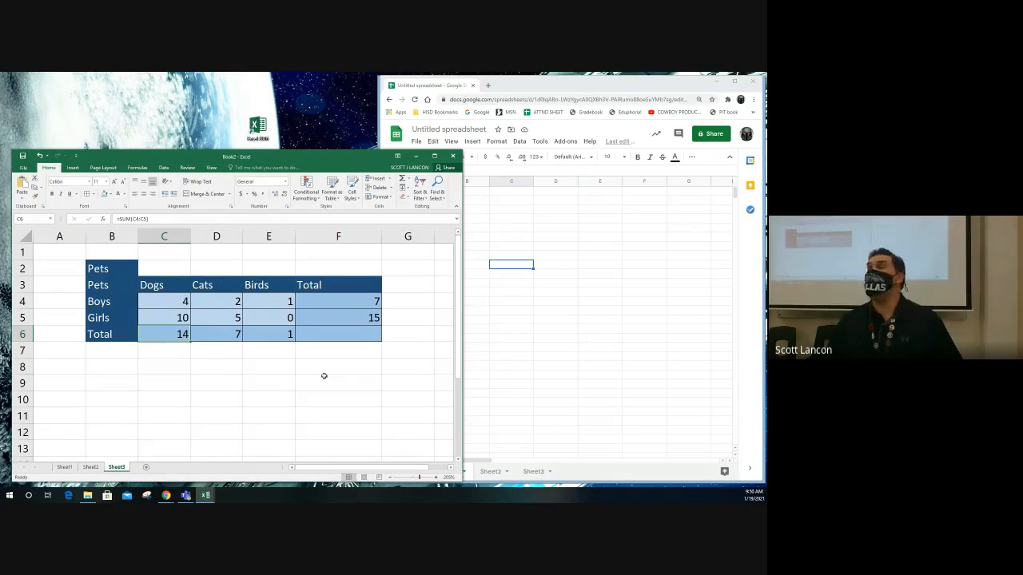
- Recheck the row and column total formulas against their displayed values, and view the Boys total's =SUM(C4:E4) inside F4
click(368, 302)
click(351, 320)
click(265, 336)
click(227, 336)
click(177, 336)
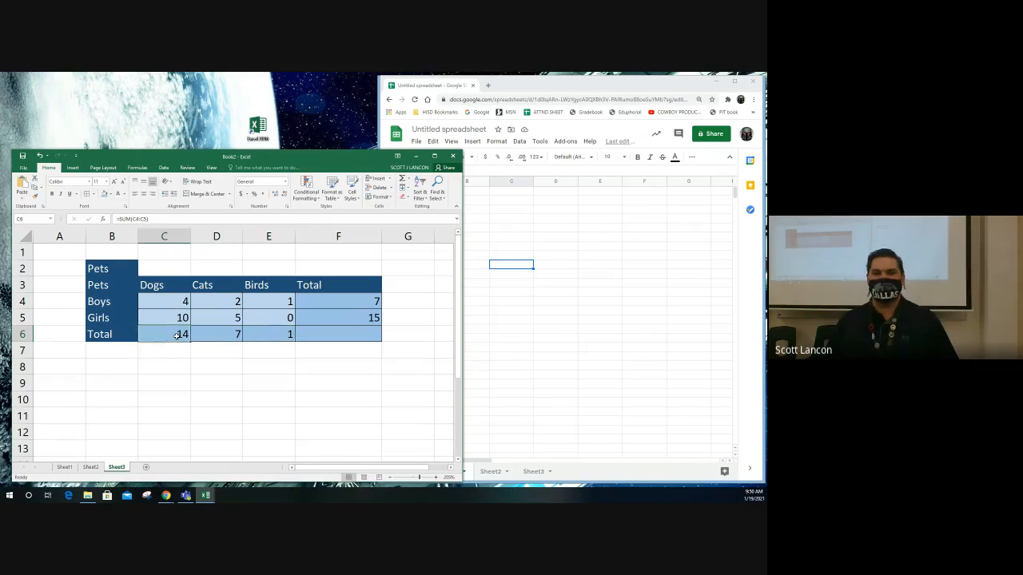
click(360, 297)
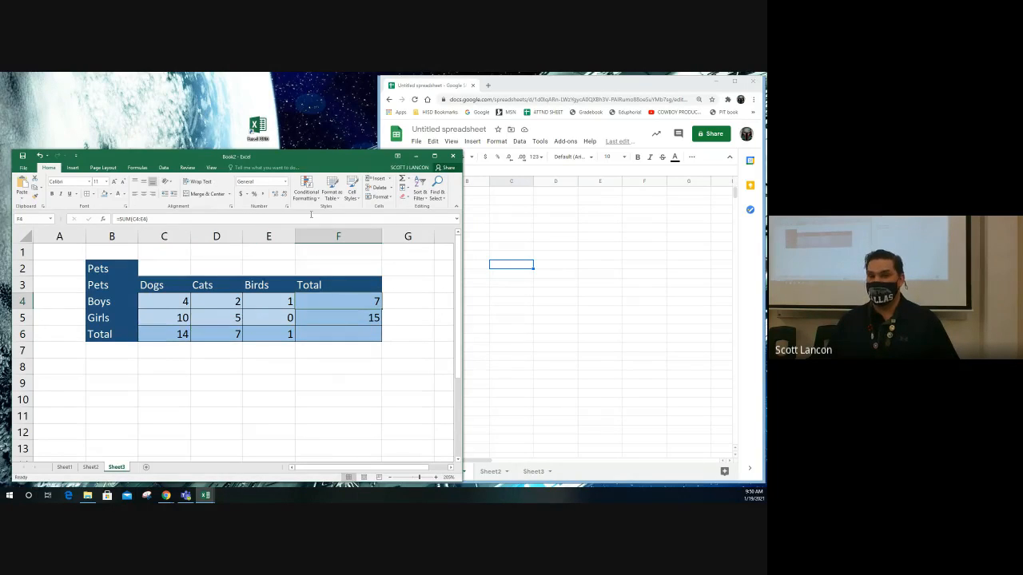
double_click(367, 302)
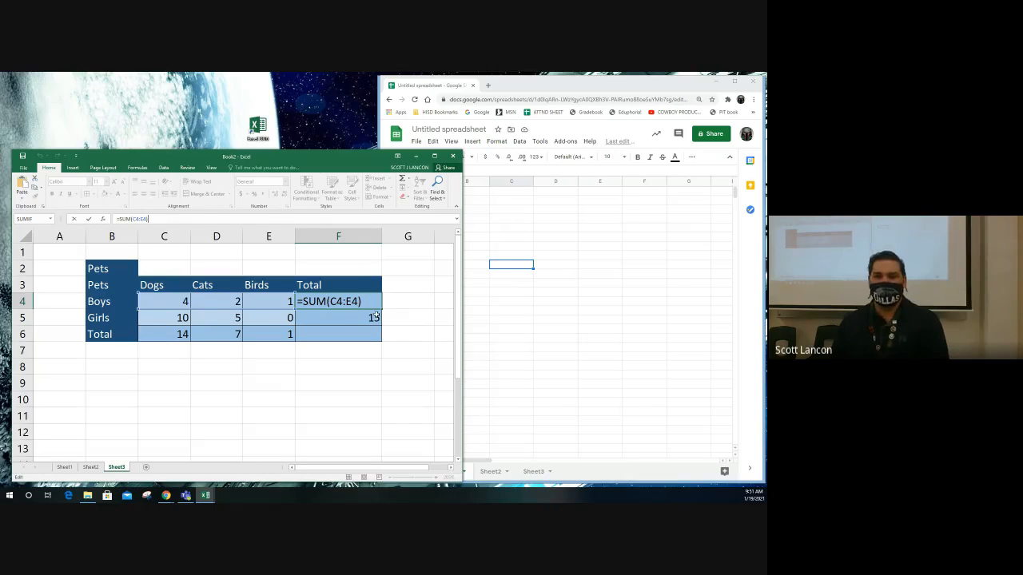
key(ctrl+Return)
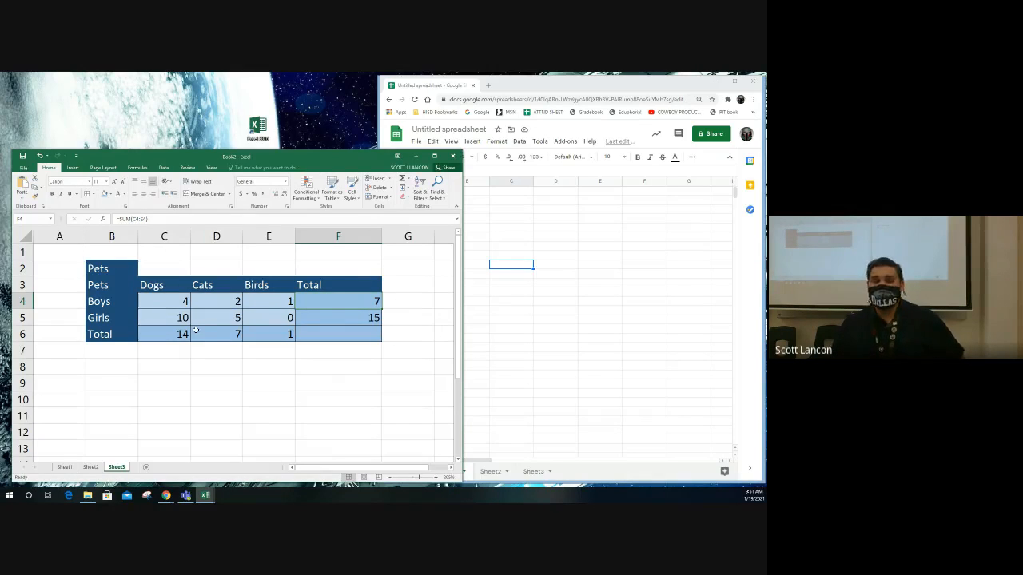
- Move from the Girls total in F5 along row 6 to C6, view its SUM formula in the cell, and close it
click(359, 317)
key(Down)
key(Left)
key(Left)
key(Left)
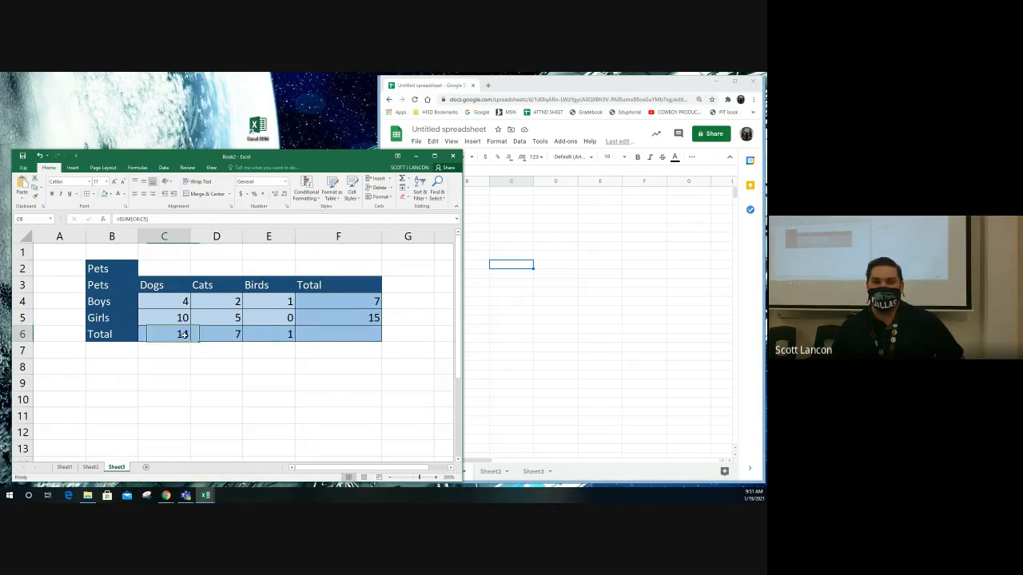
key(F2)
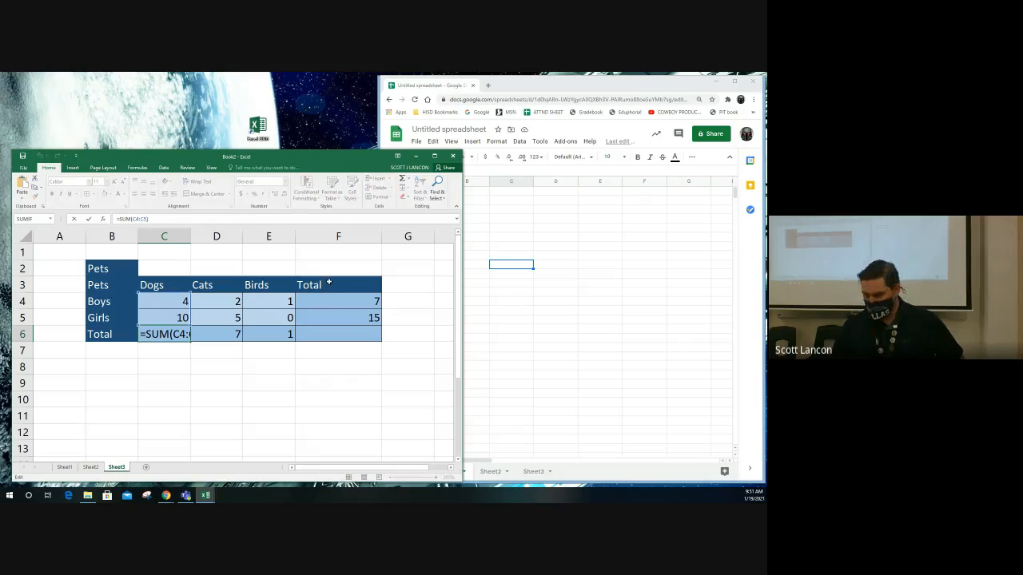
key(Return)
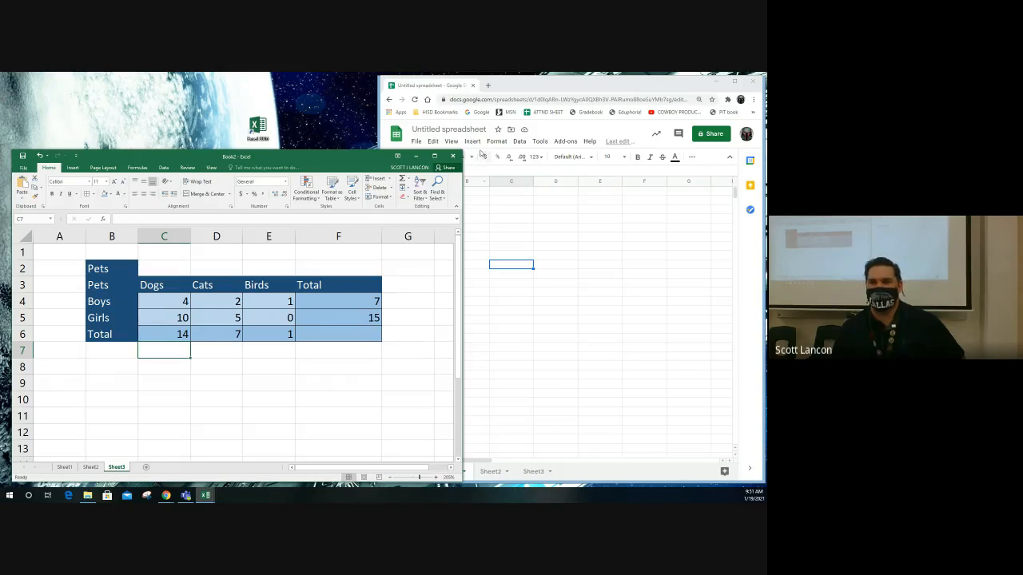
- Dock the Book2 pets workbook window beside the Google Sheets window so both fit side by side
drag(432, 155, 376, 77)
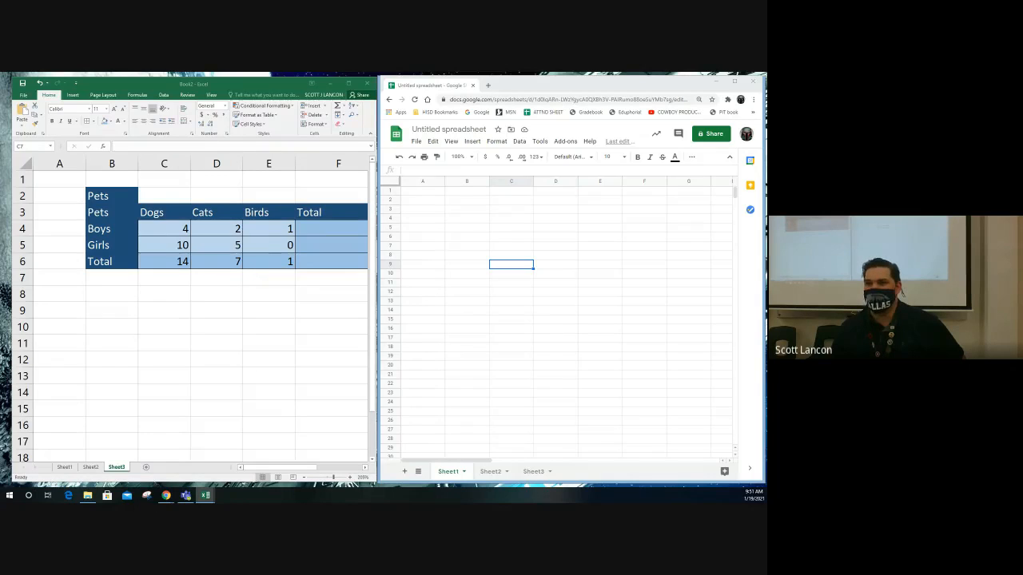
- Bring the Class Attendance 2020-21 workbook on screen and look at the formula behind the date in I1
mouse_move(766, 112)
mouse_down()
mouse_move(429, 144)
mouse_move(371, 107)
mouse_move(766, 107)
mouse_up()
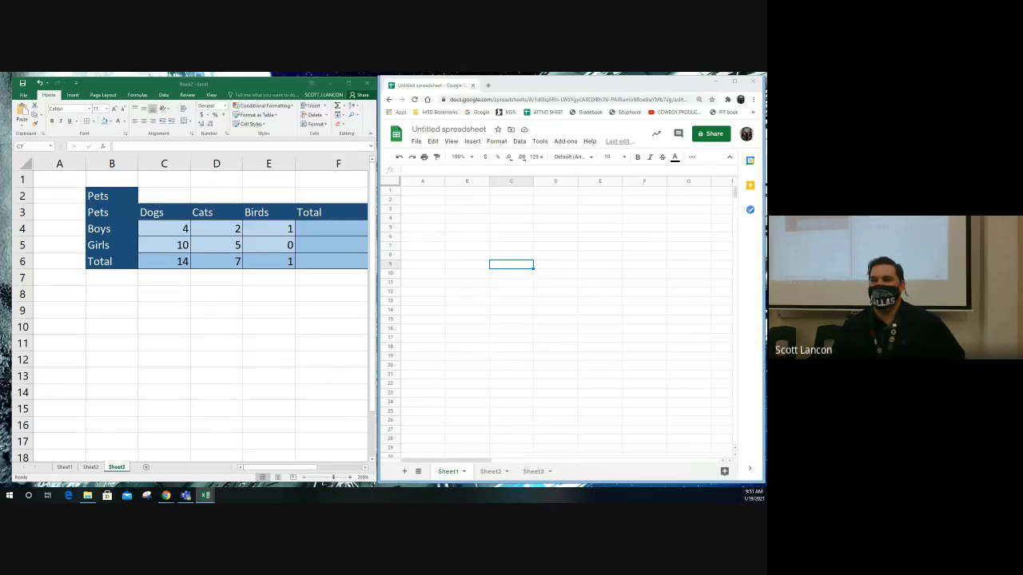
drag(766, 101, 646, 96)
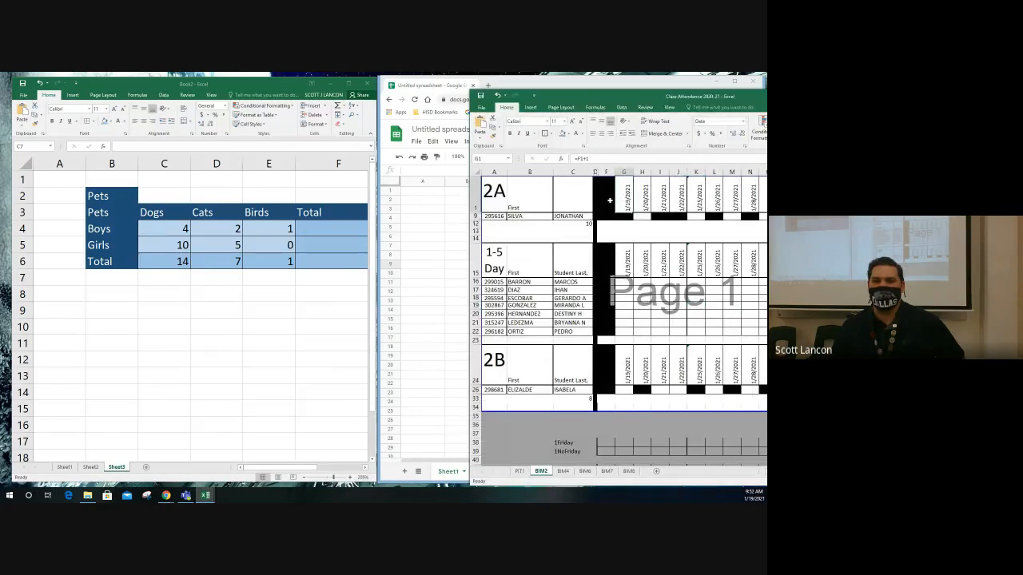
click(654, 202)
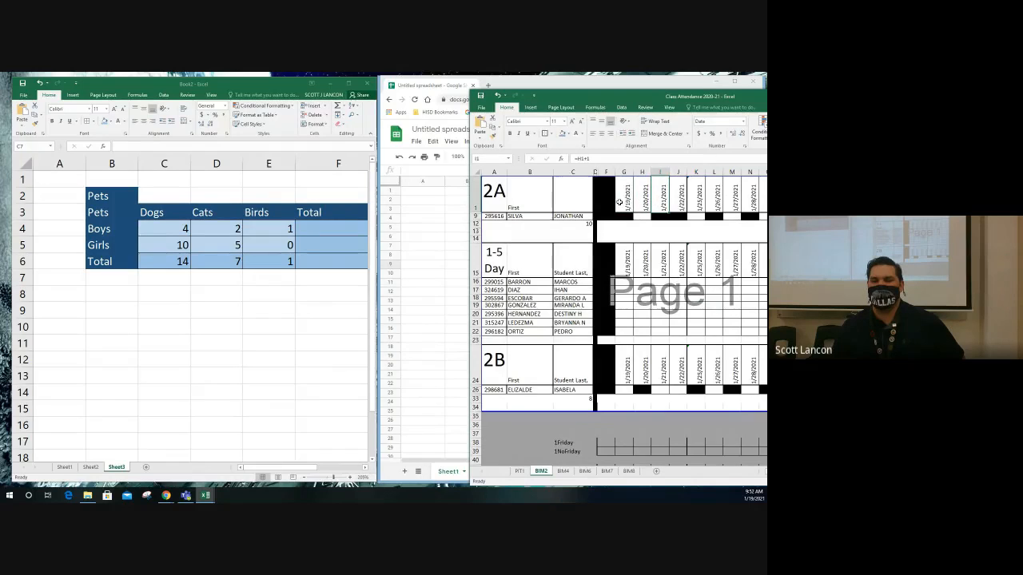
- Bring the Class Attendance 2020-21 workbook back into view and examine F1, the formula in G1 and the dates across row 1
drag(673, 100, 975, 101)
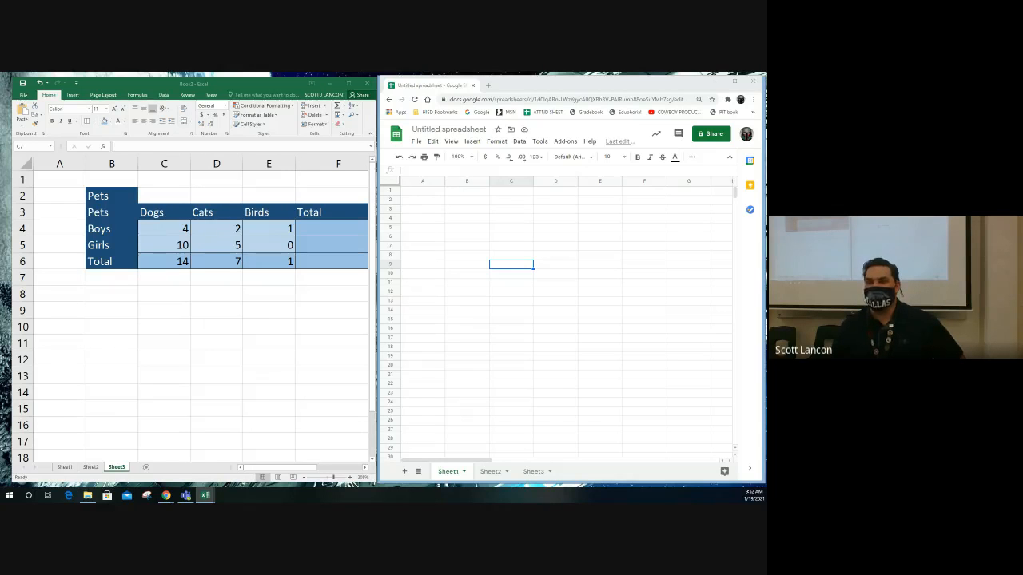
drag(766, 87, 527, 89)
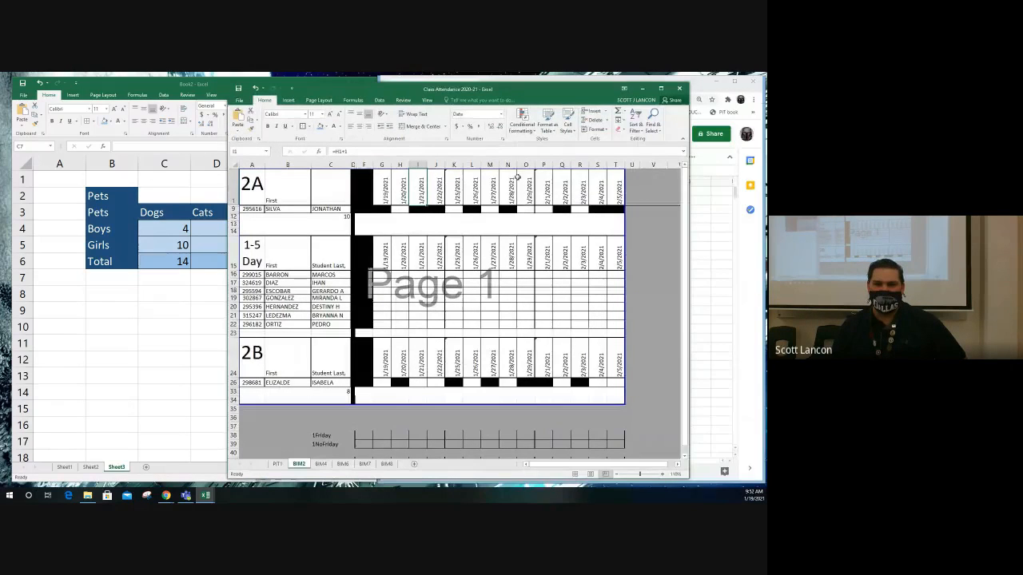
click(361, 188)
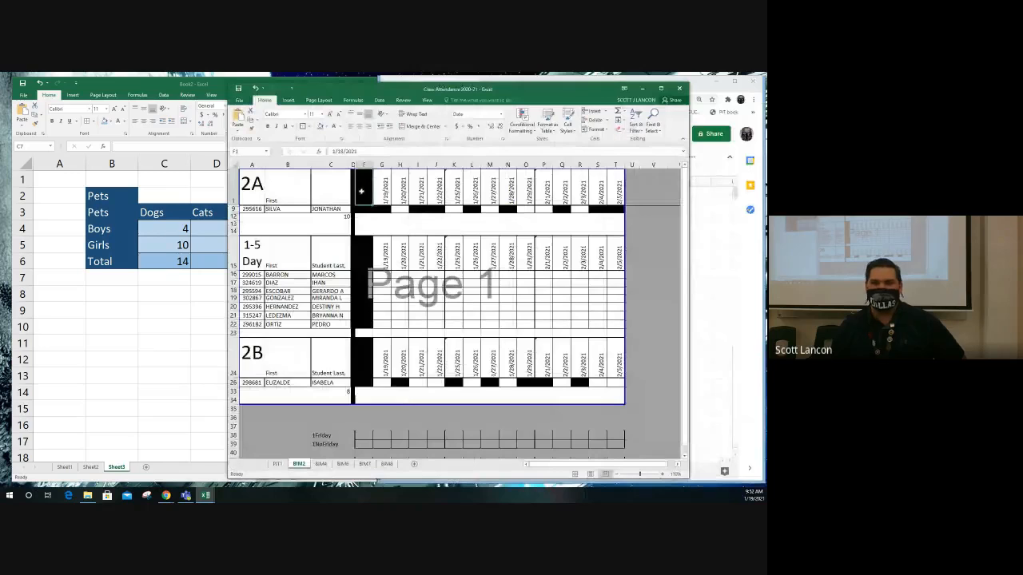
click(383, 191)
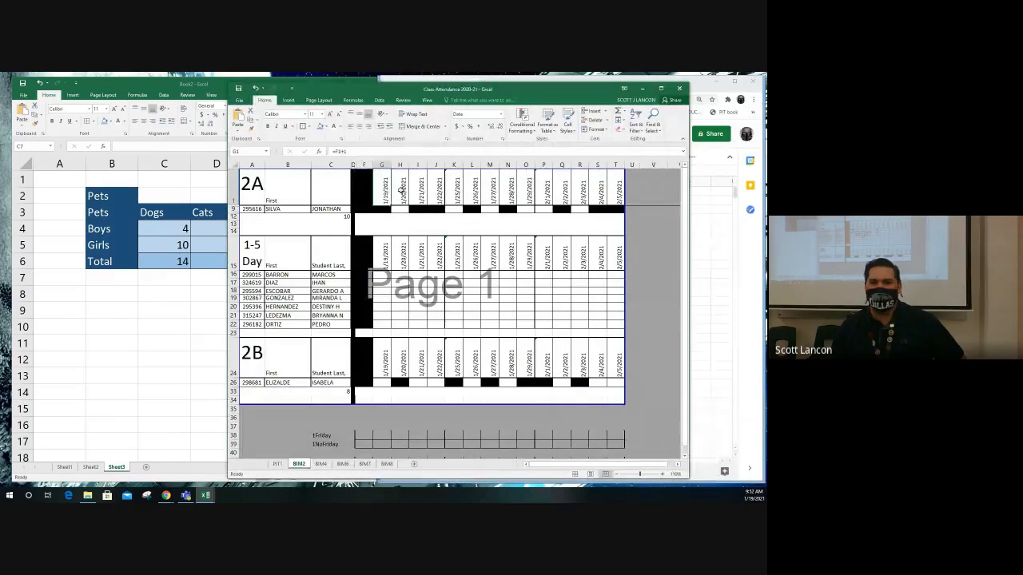
drag(402, 189, 615, 189)
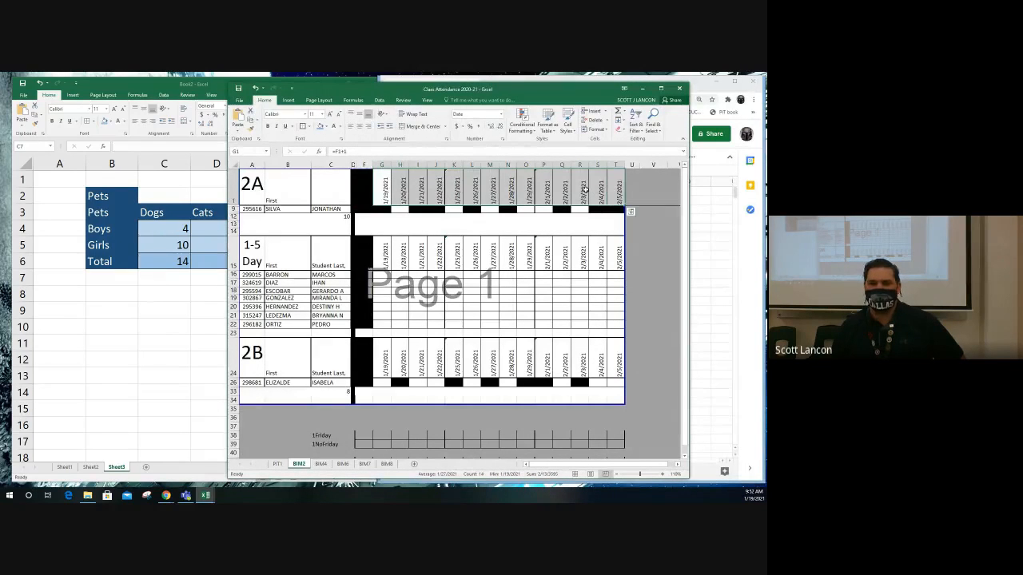
- Compare the formula in F15 with F1, check the dates across row 15, and move the attendance workbook out of view
click(364, 247)
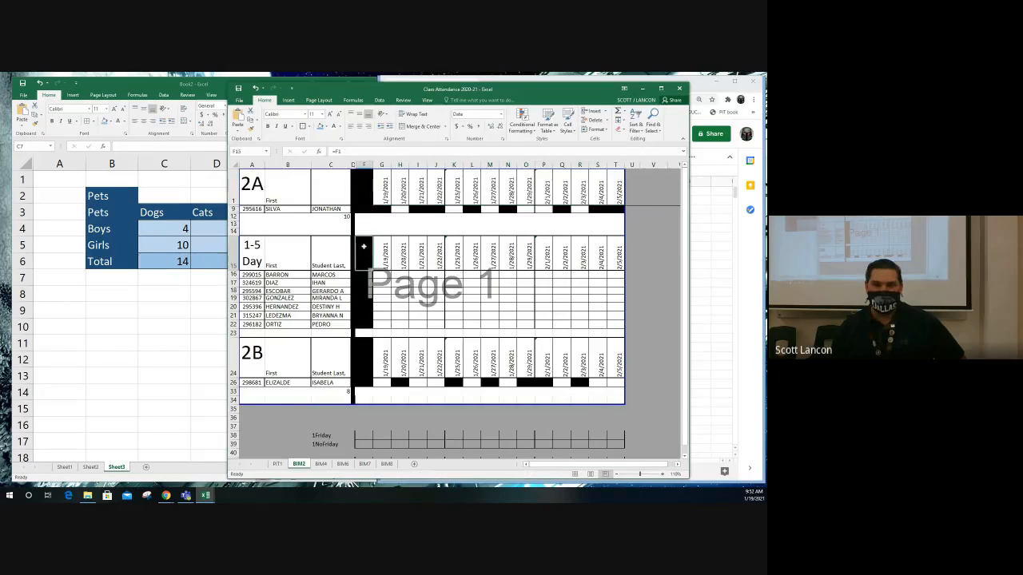
click(363, 186)
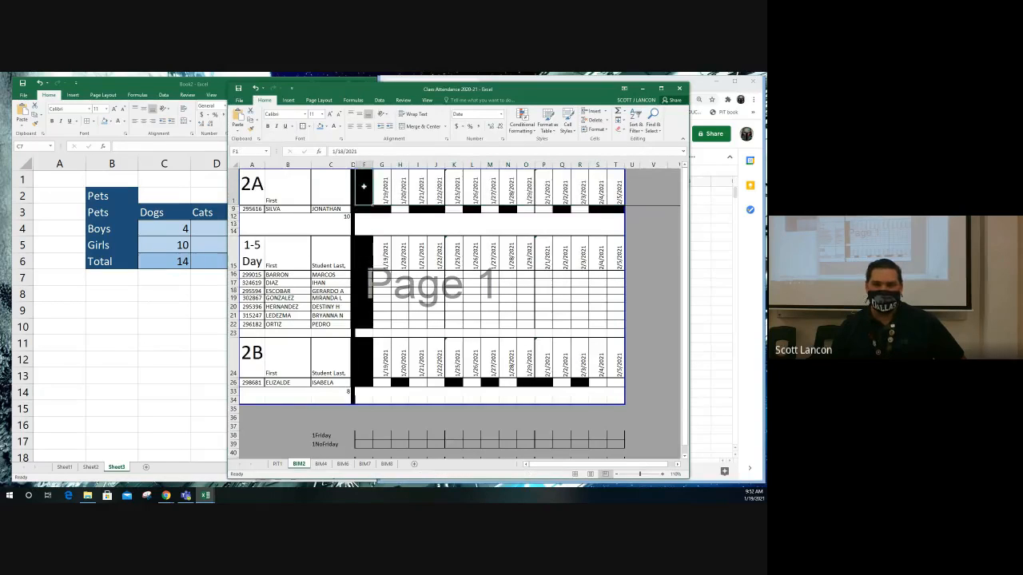
click(360, 246)
drag(382, 257, 597, 258)
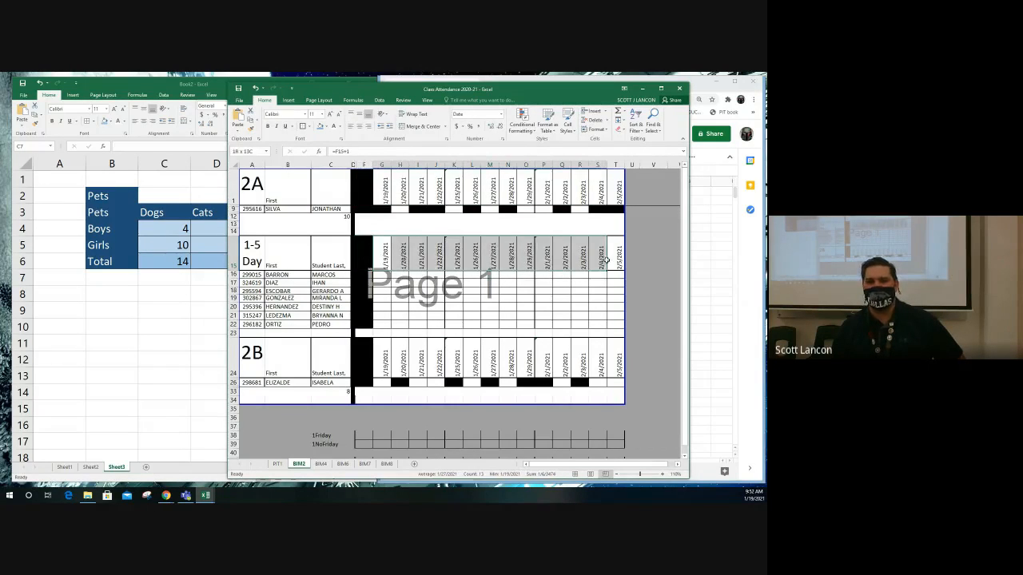
click(359, 254)
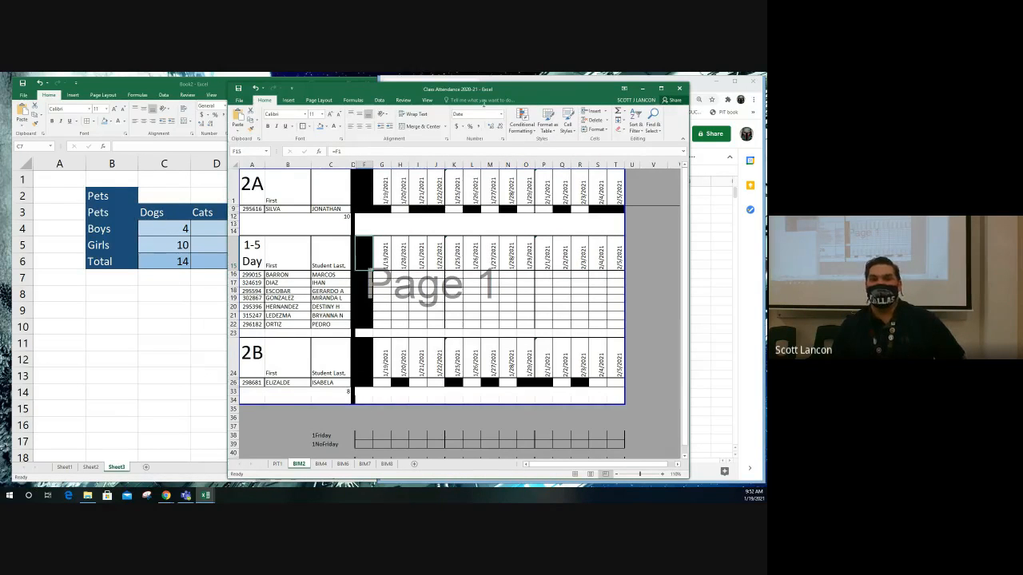
drag(488, 93, 607, 107)
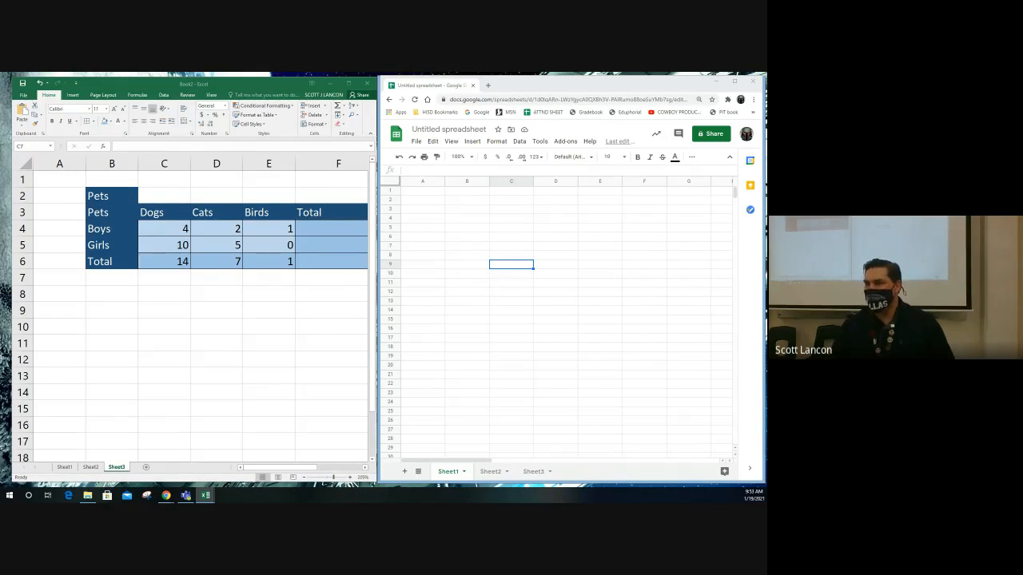
- Switch to Chrome and create a blank Google Docs document in a new browser tab
key(alt+Tab)
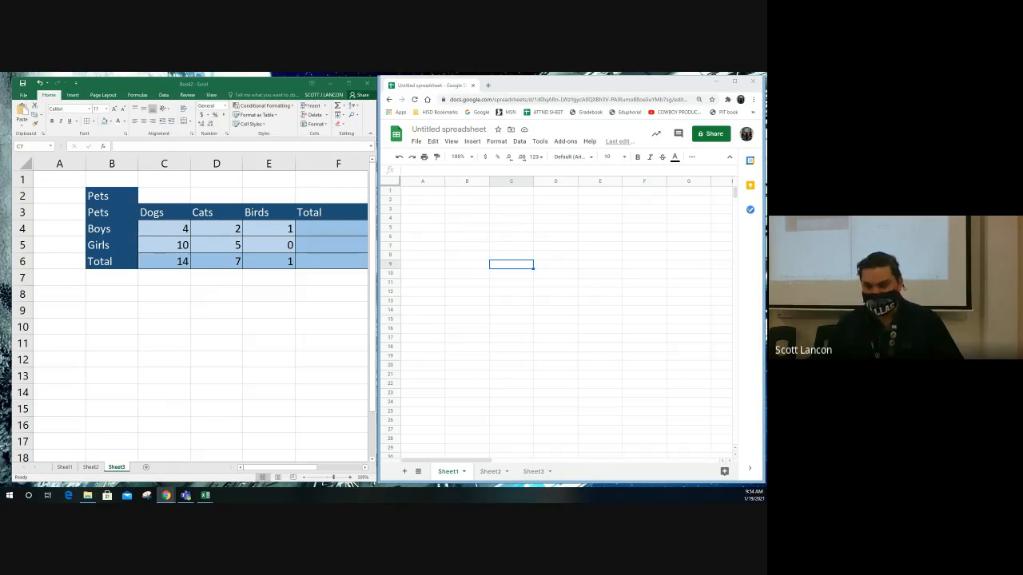
click(487, 84)
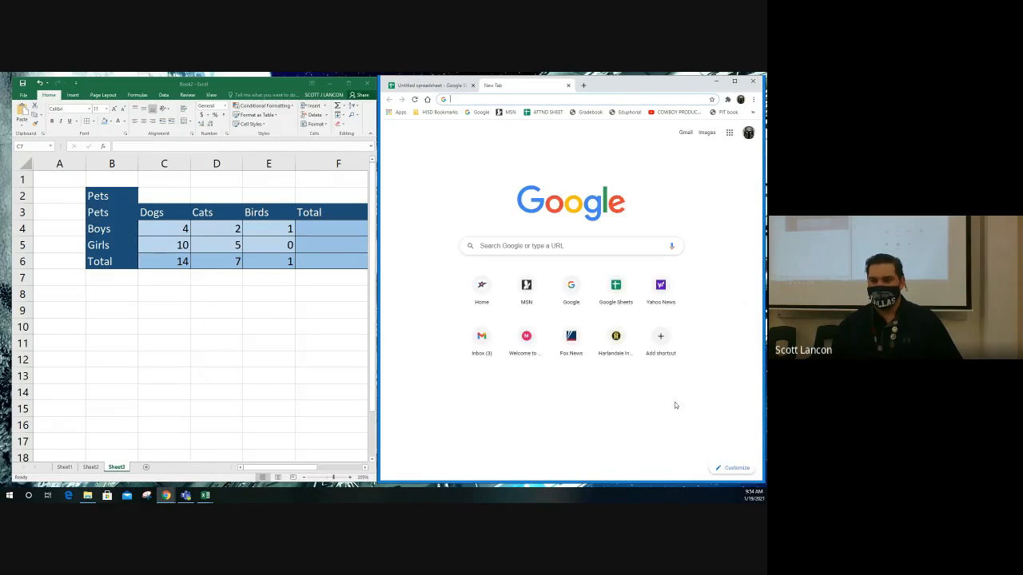
click(729, 133)
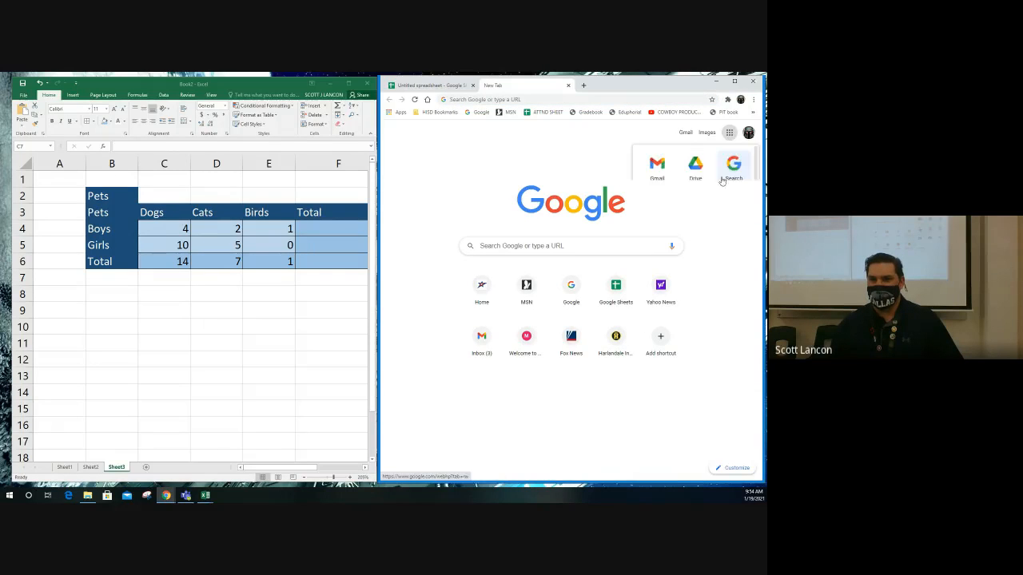
click(733, 246)
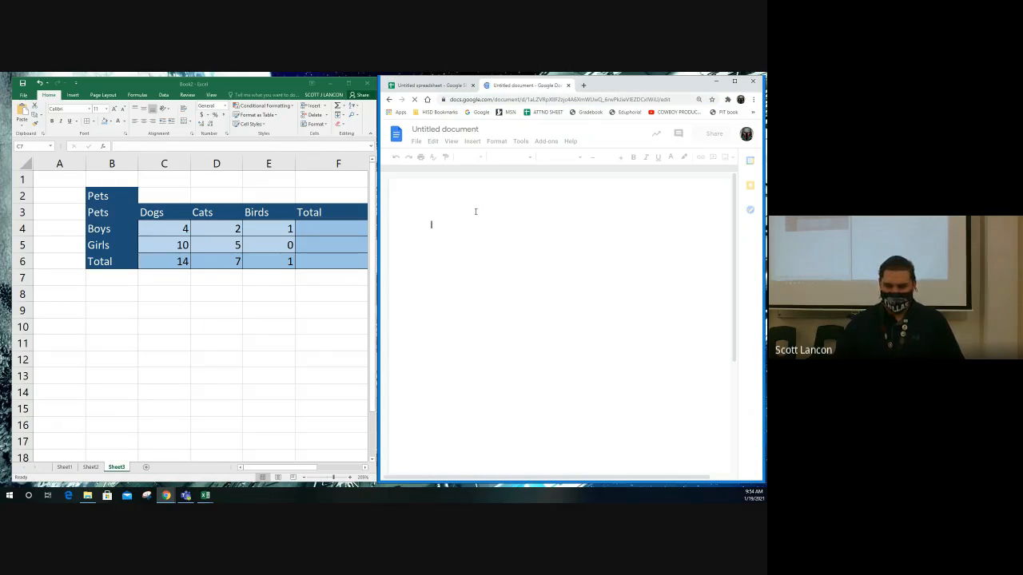
key(ctrl+e)
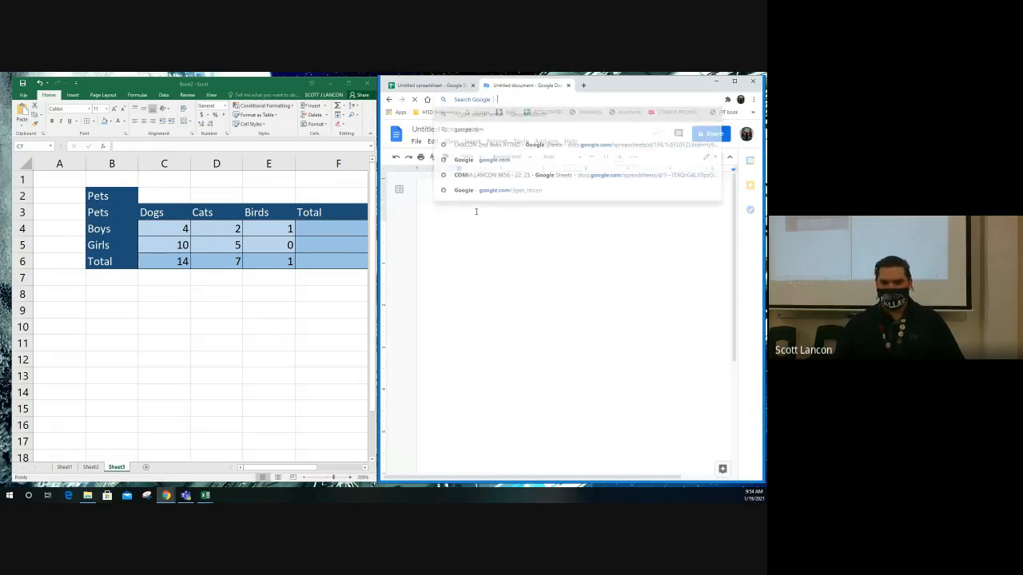
click(480, 222)
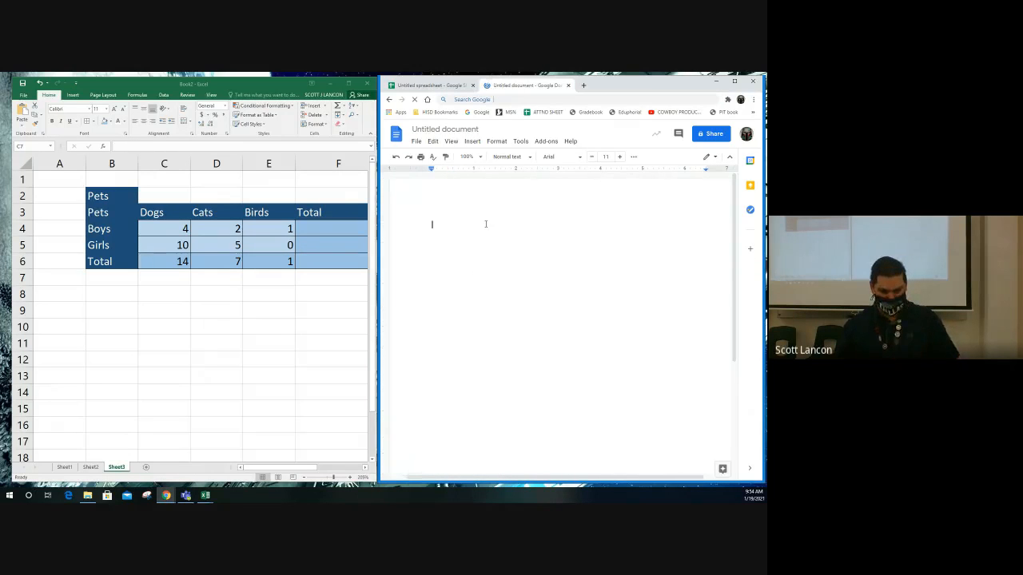
key(ctrl+e)
- Widen the browser window and enter the centred title "Excel Lesson 1-5 Vocab" on the document's first line
double_click(517, 221)
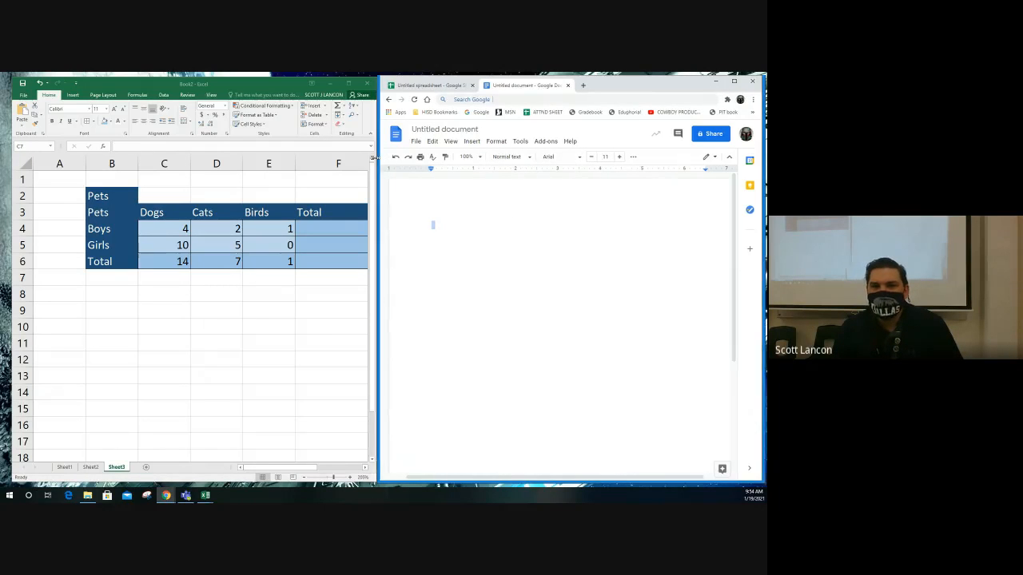
drag(378, 161, 180, 163)
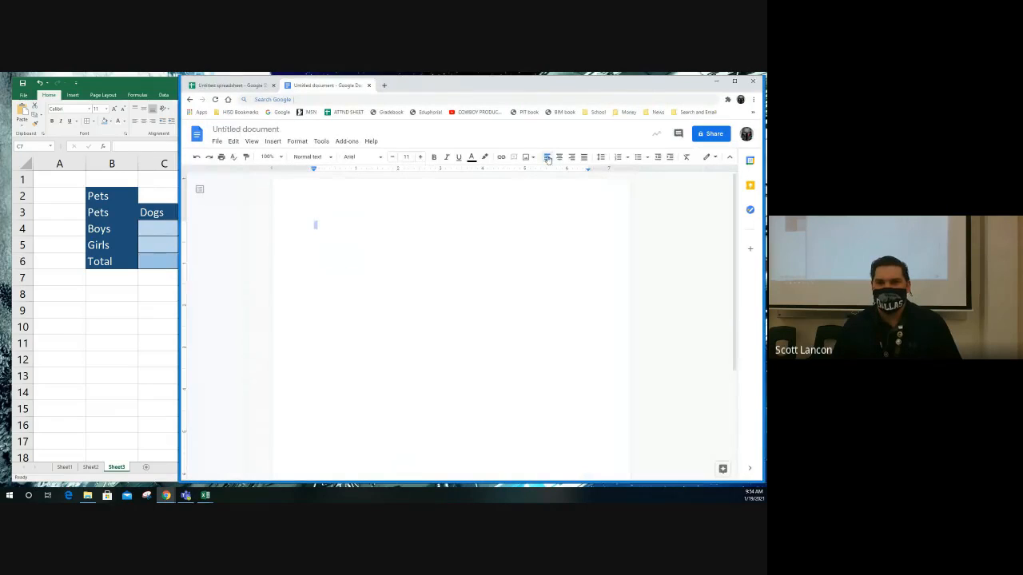
click(559, 157)
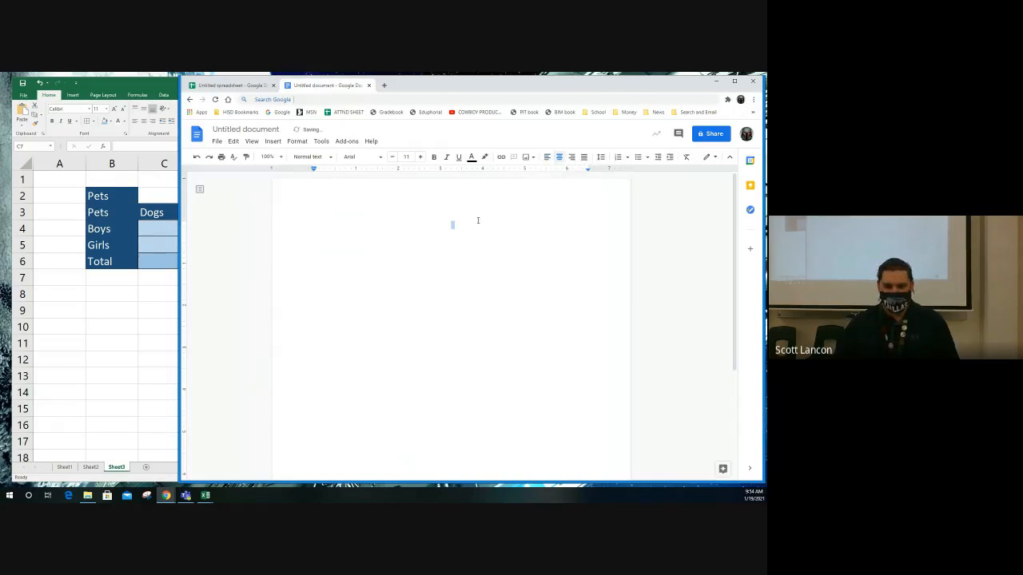
text(Excel )
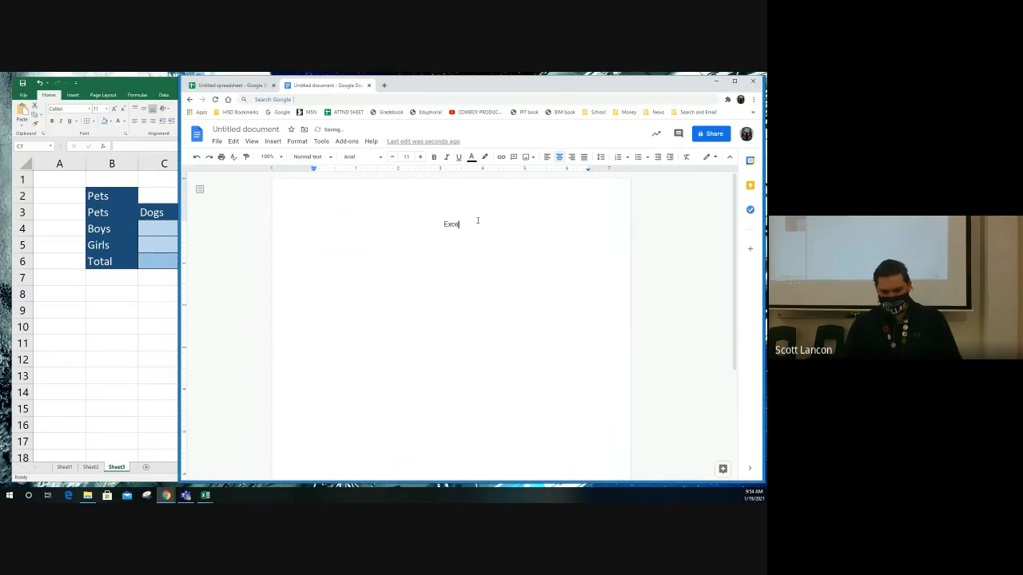
text(Lesson )
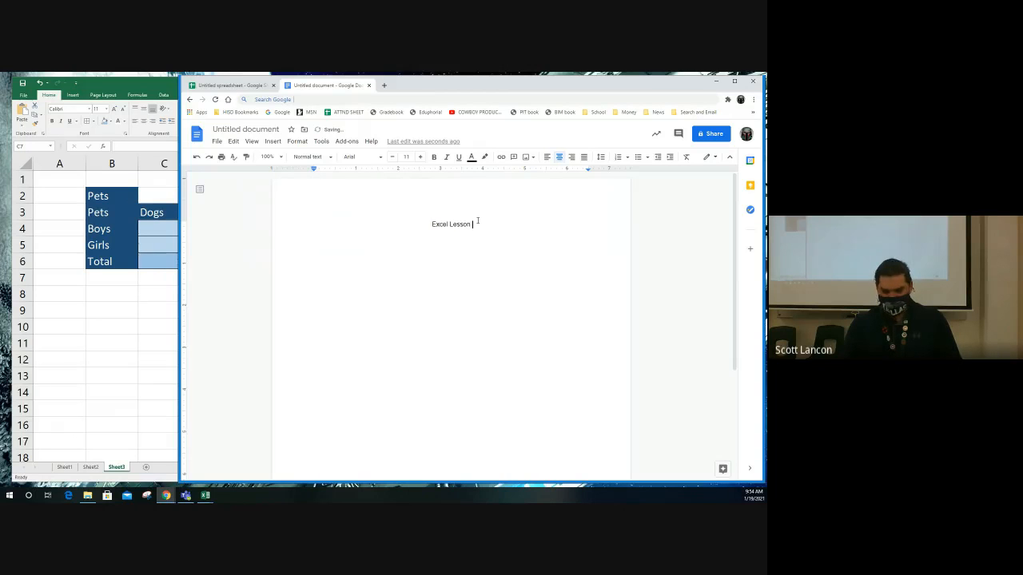
text(1-5 Vocab)
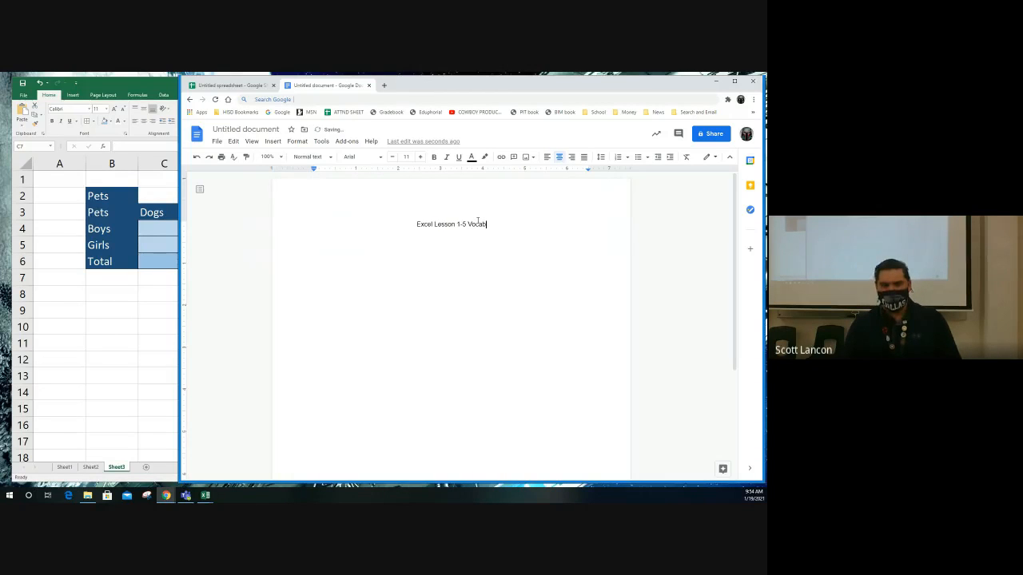
key(Return)
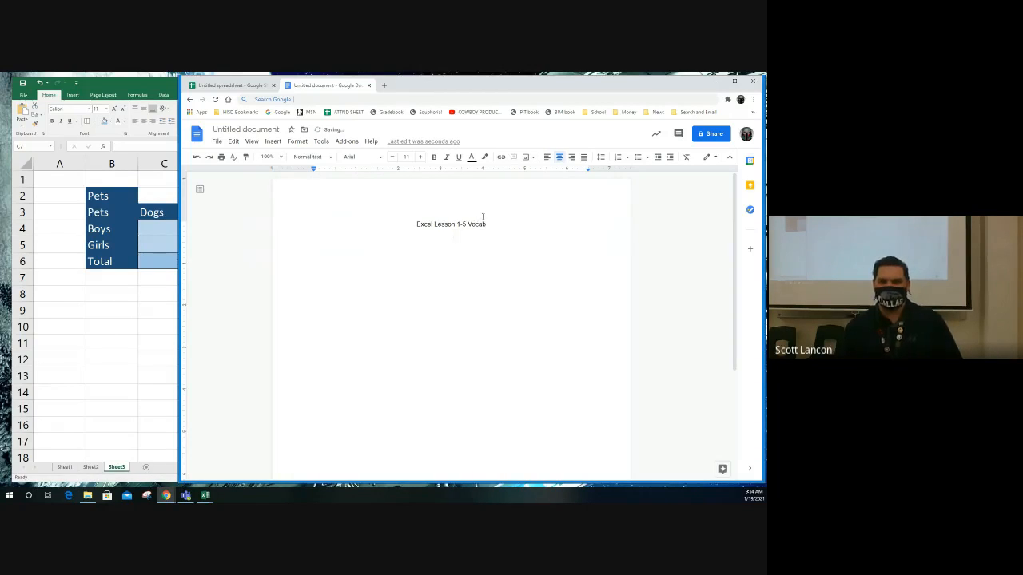
- Start a left-aligned numbered list below the title with "Active Cell - The active cell is the current cell. There is a green border around the active cell."
click(548, 157)
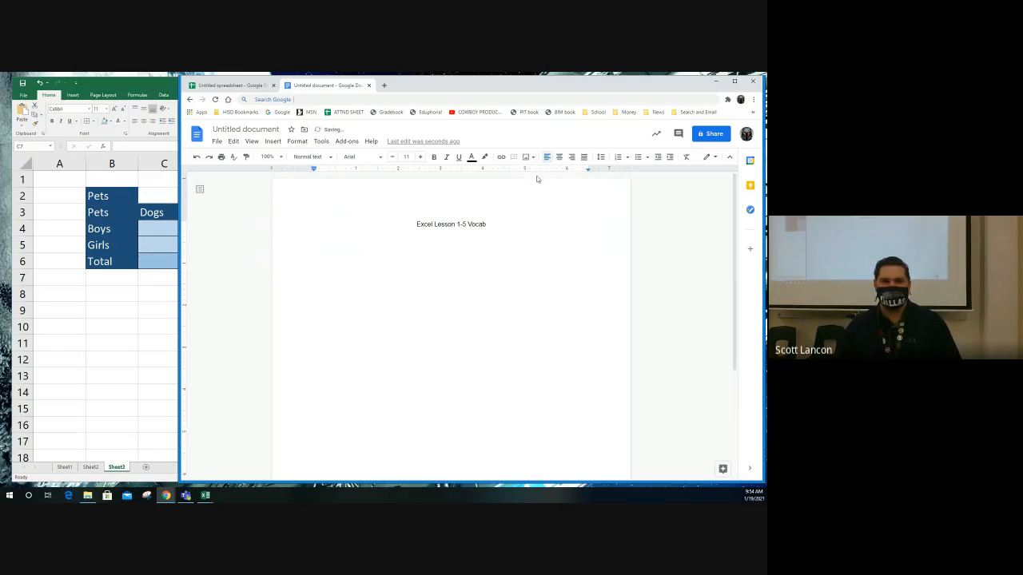
click(619, 158)
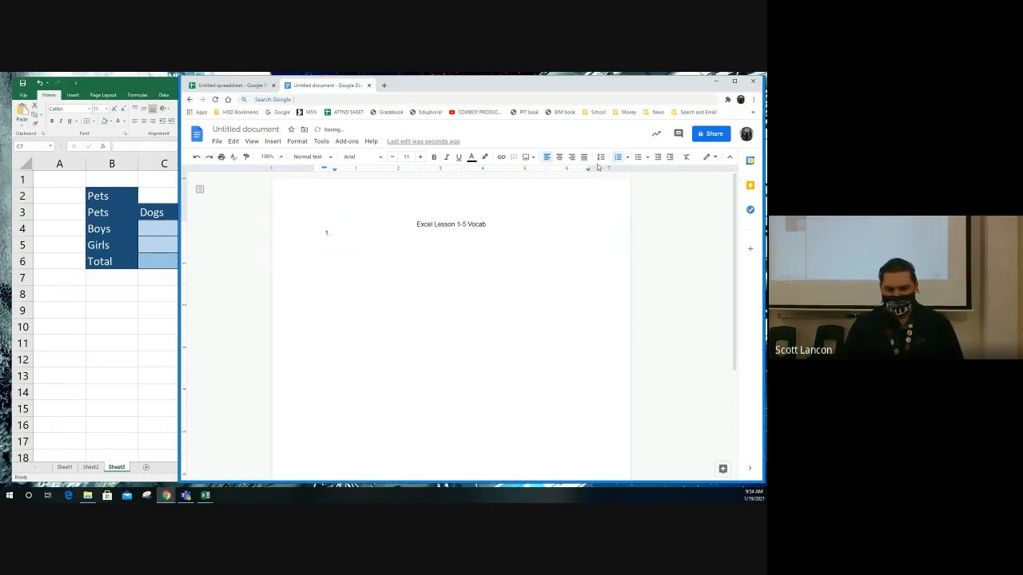
text(Active Cell -)
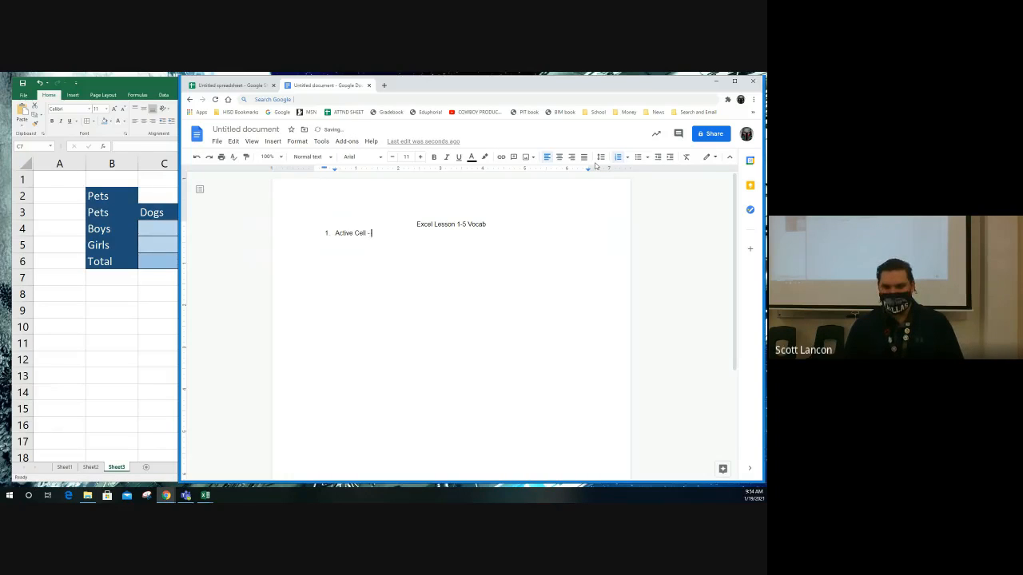
text( Th)
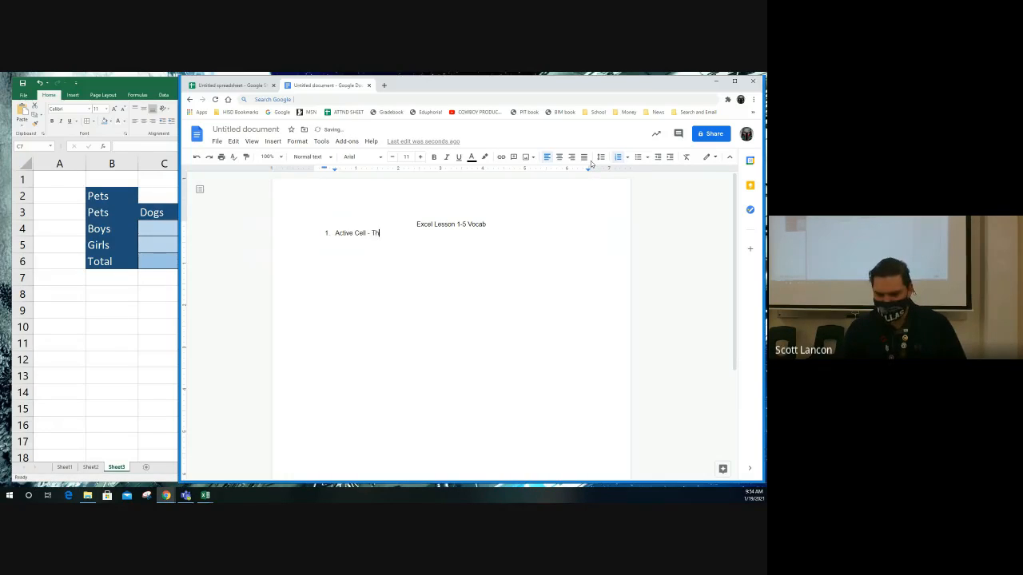
text(e ac)
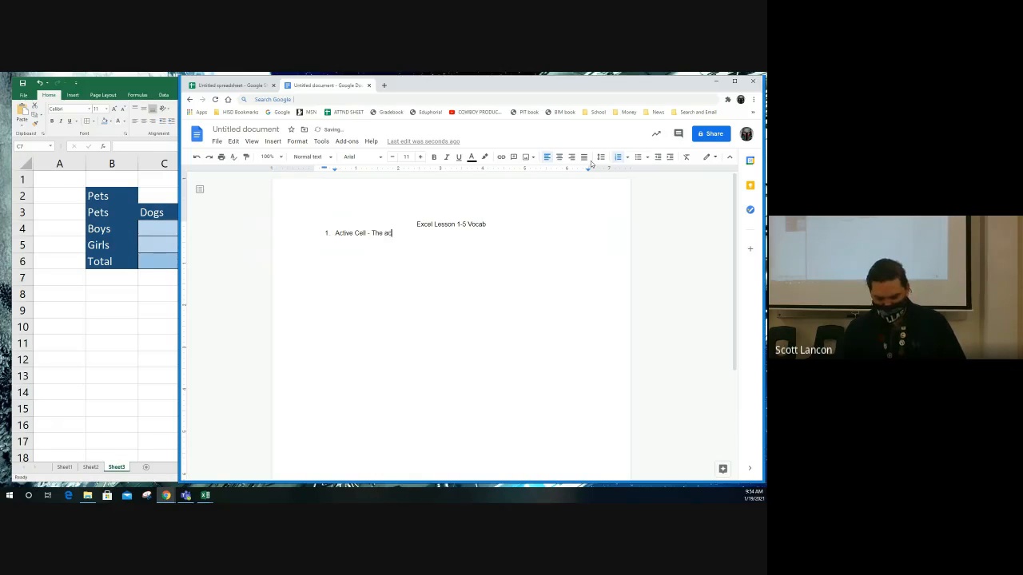
text(tive cell)
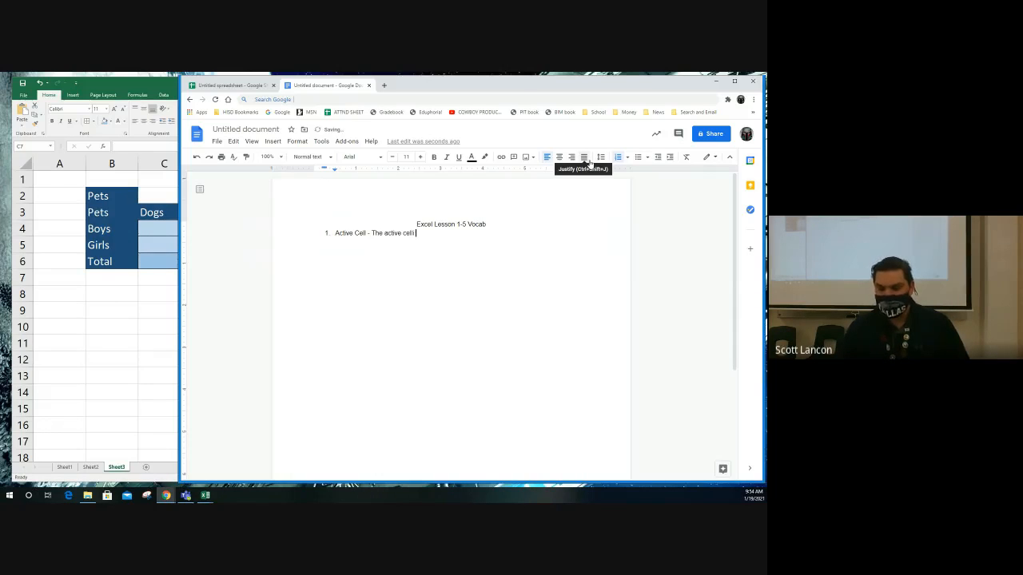
text( is )
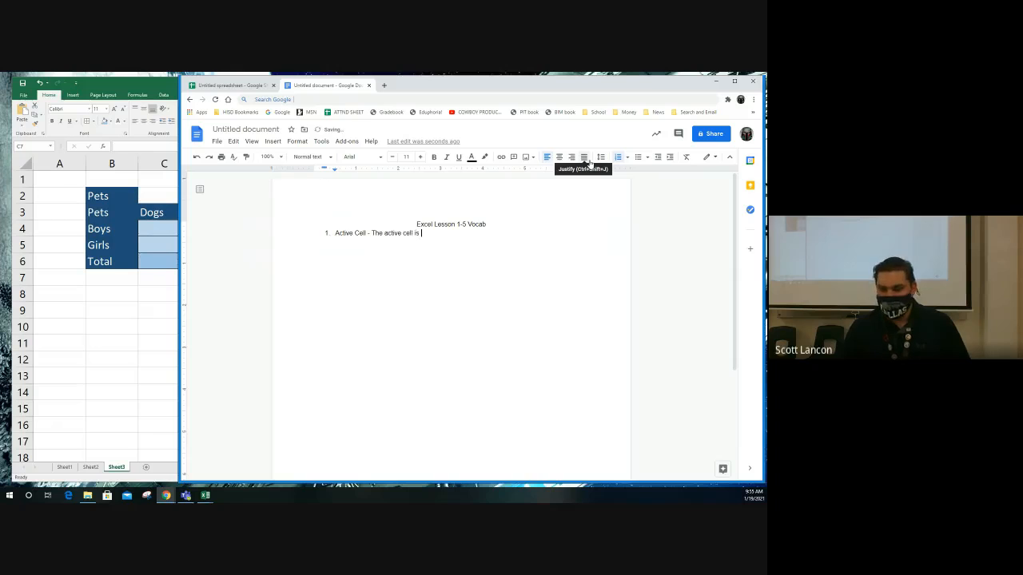
text(the current cell)
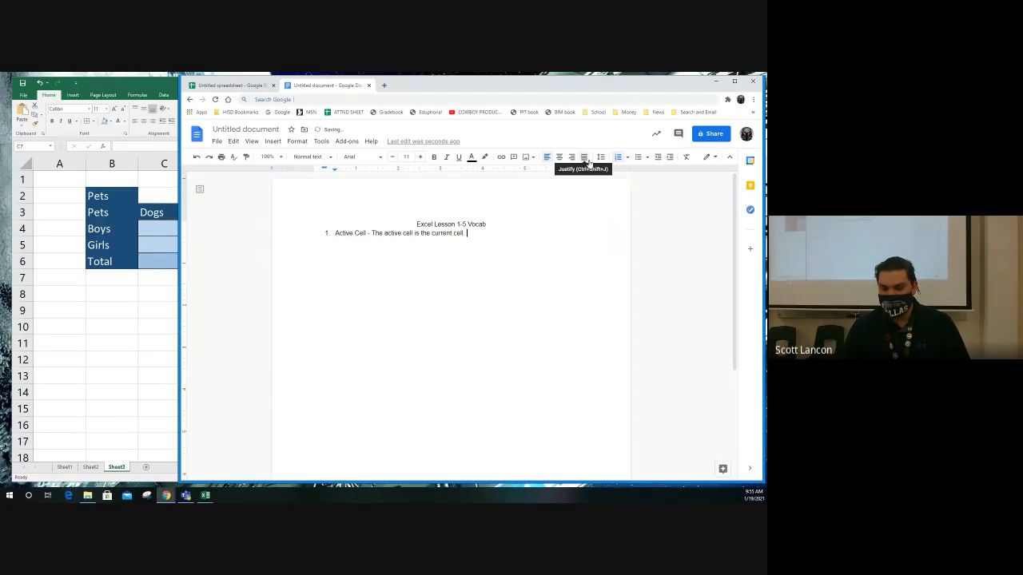
text(. There is a )
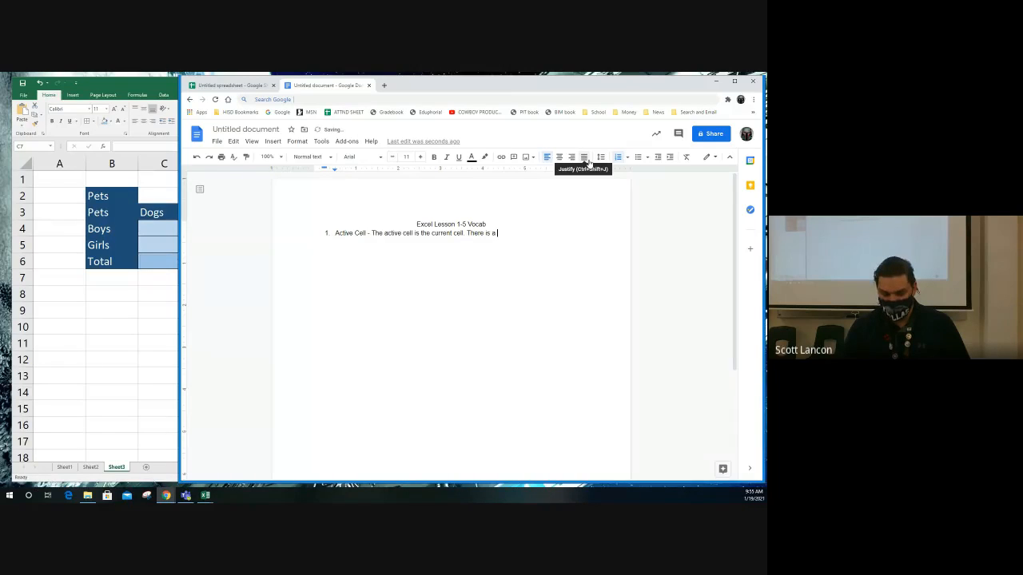
text(green border )
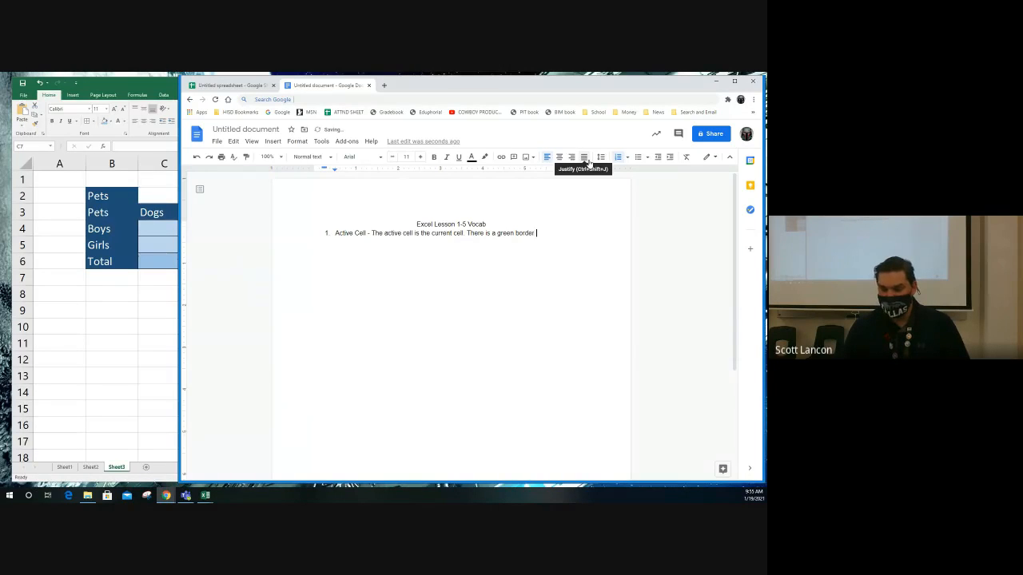
text(around the acti)
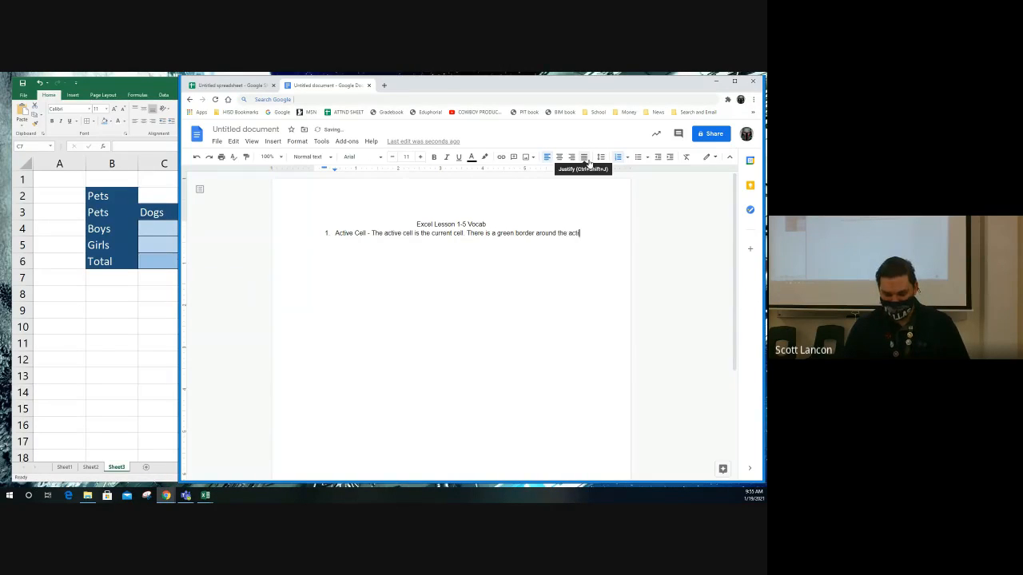
text(ve cell.)
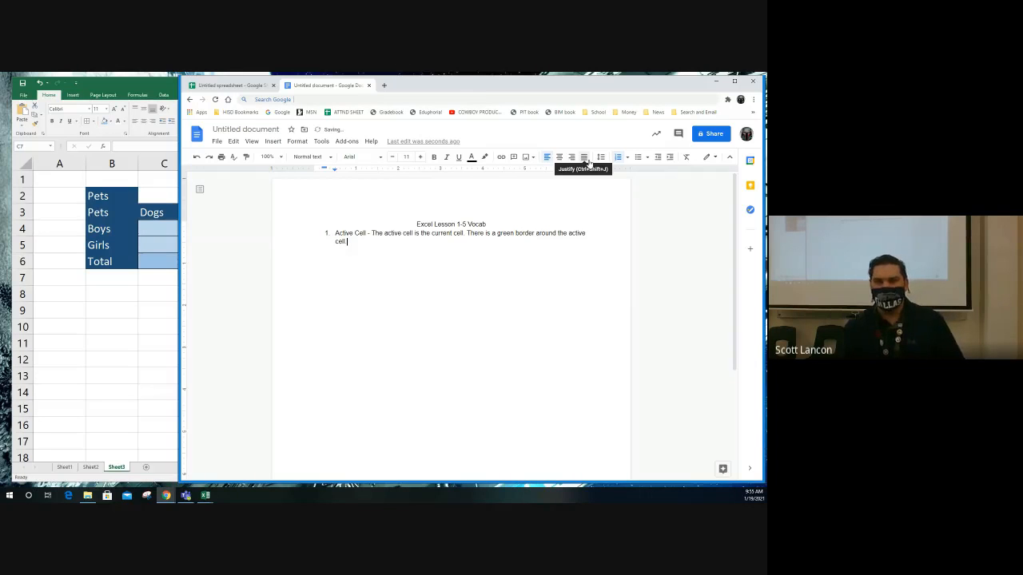
- Add a second numbered item reading "The Backstage view -" below the Active Cell definition
key(Return)
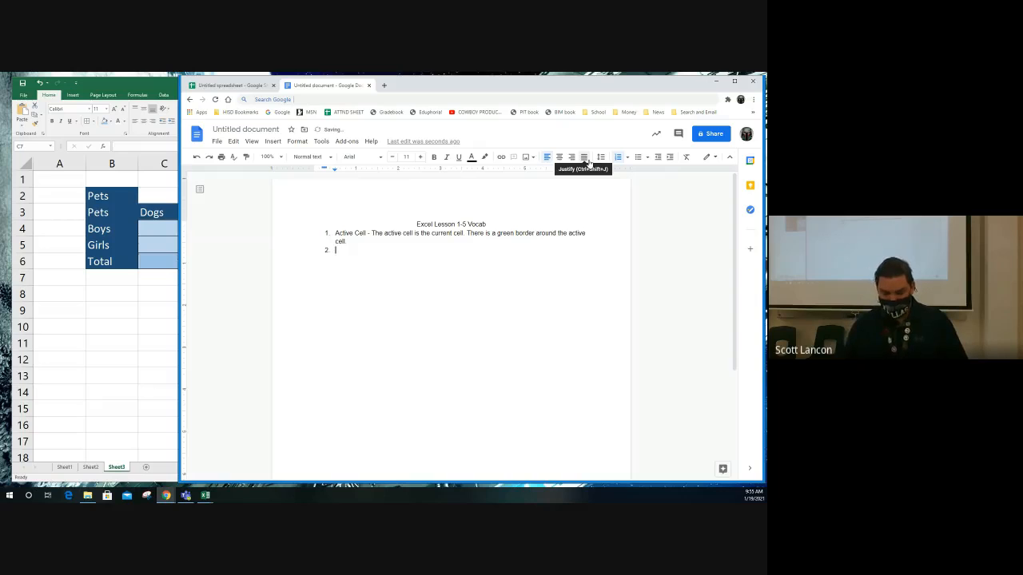
text(The Backsta)
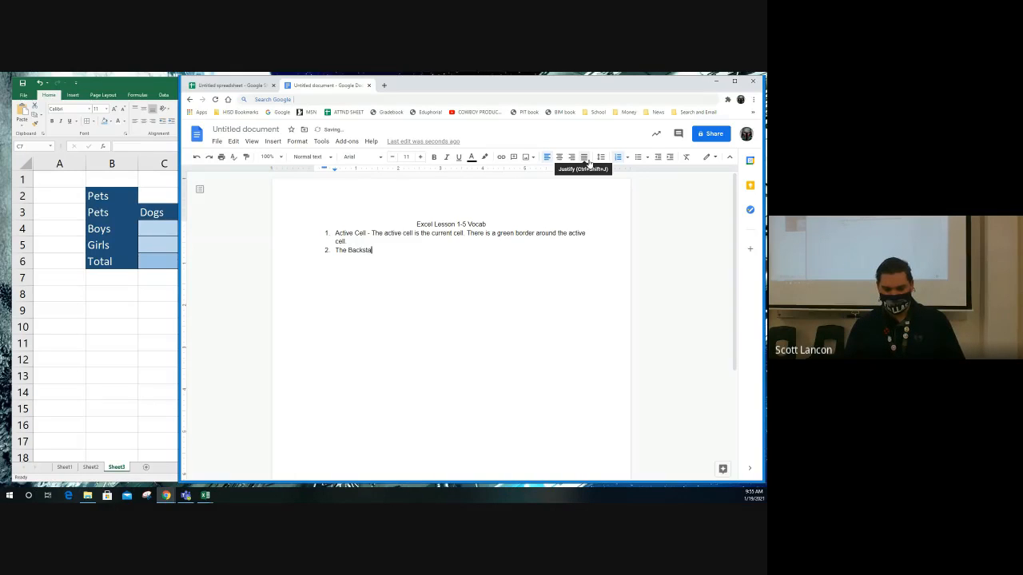
text(ge view -)
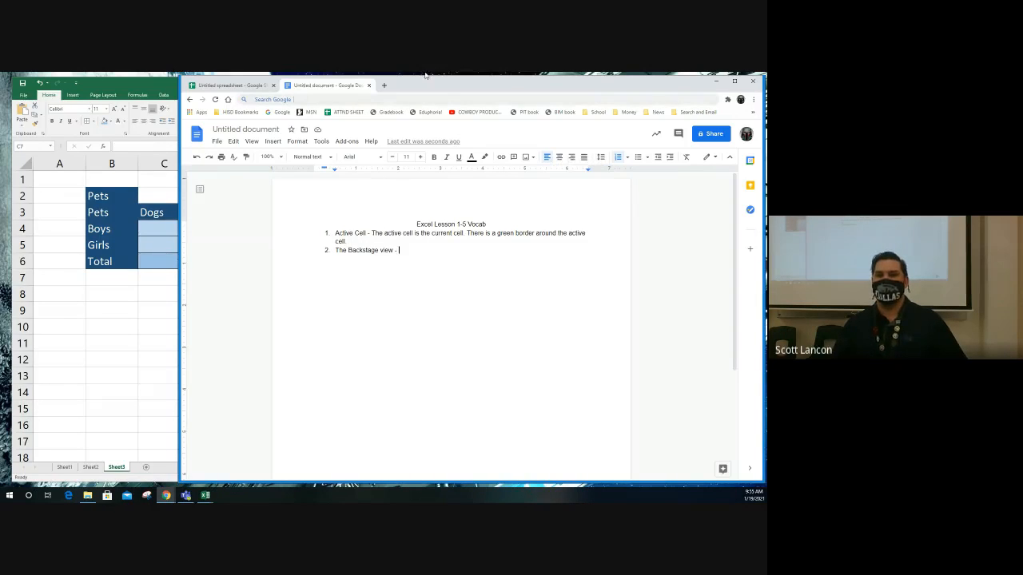
- Close the vocabulary document's tab, move the browser window aside, and close the pets workbook in Excel without saving its changes
click(370, 86)
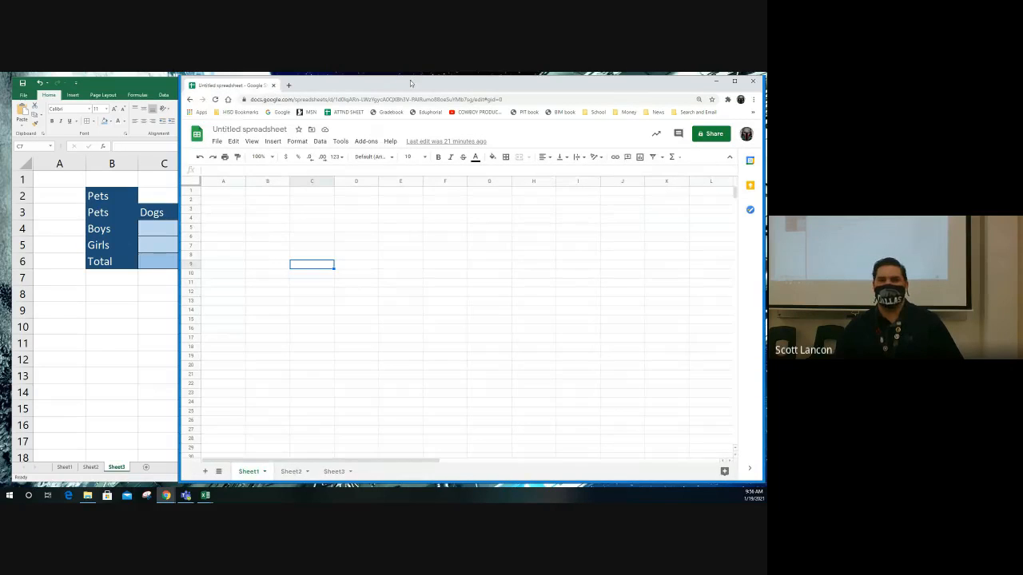
drag(403, 85, 775, 112)
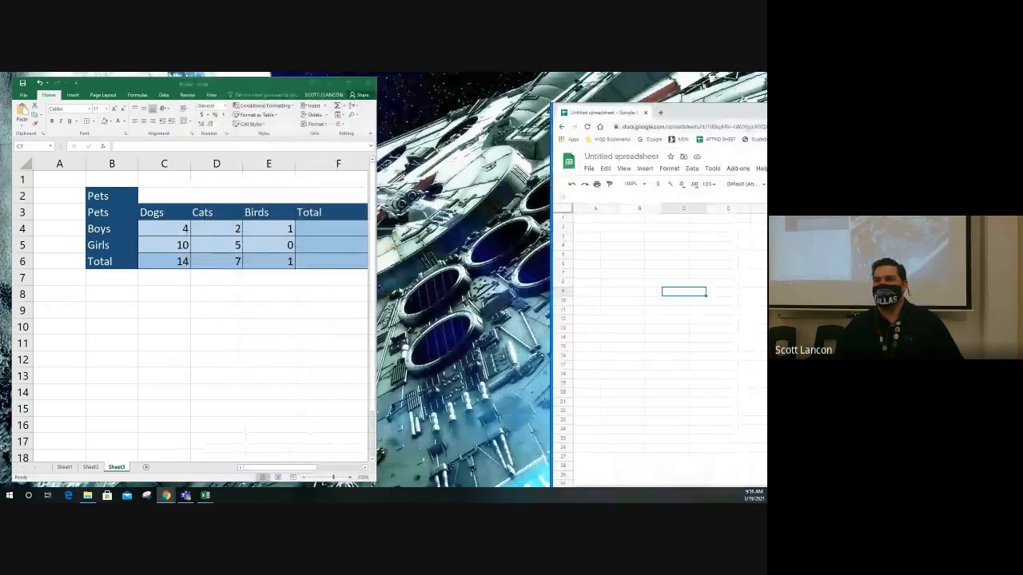
click(367, 85)
click(368, 85)
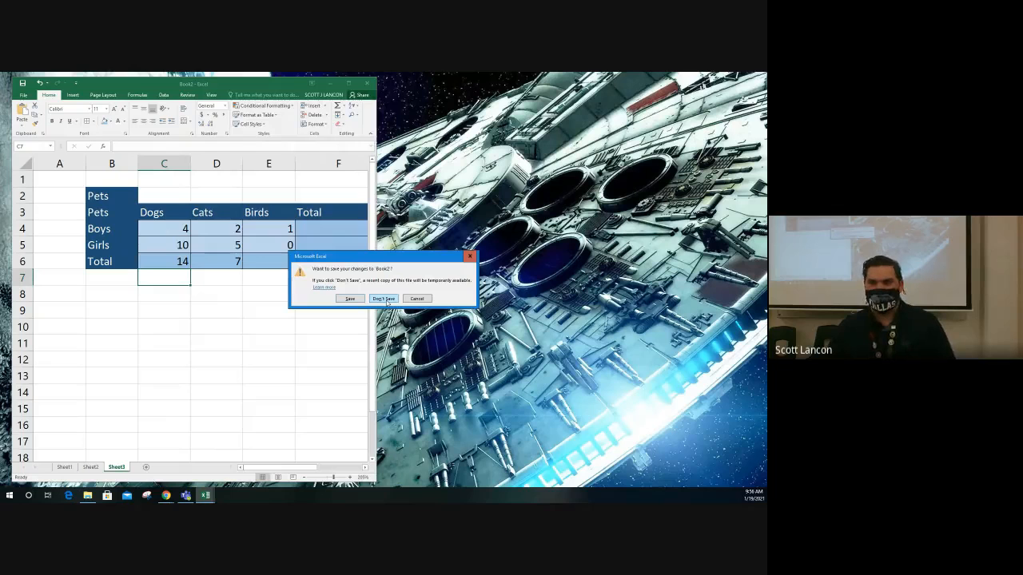
click(387, 302)
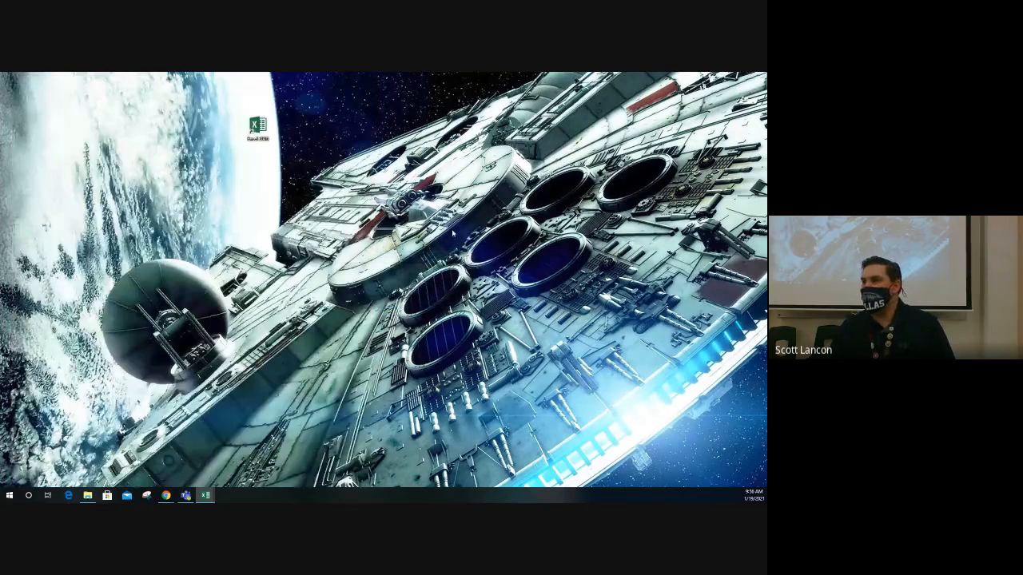